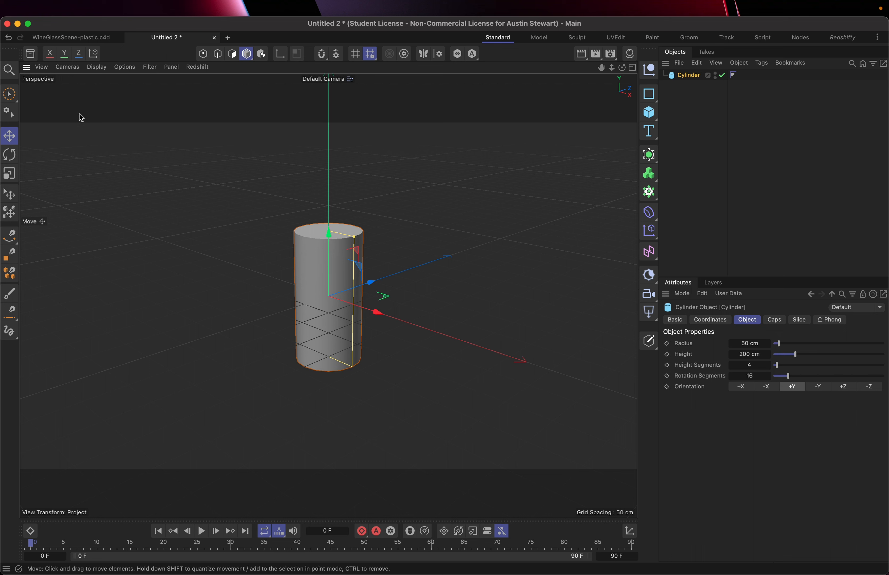
- Display the viewport with Gouraud Shading (Lines) and set the cylinder's radius to 5 cm and height to 20 cm
click(95, 69)
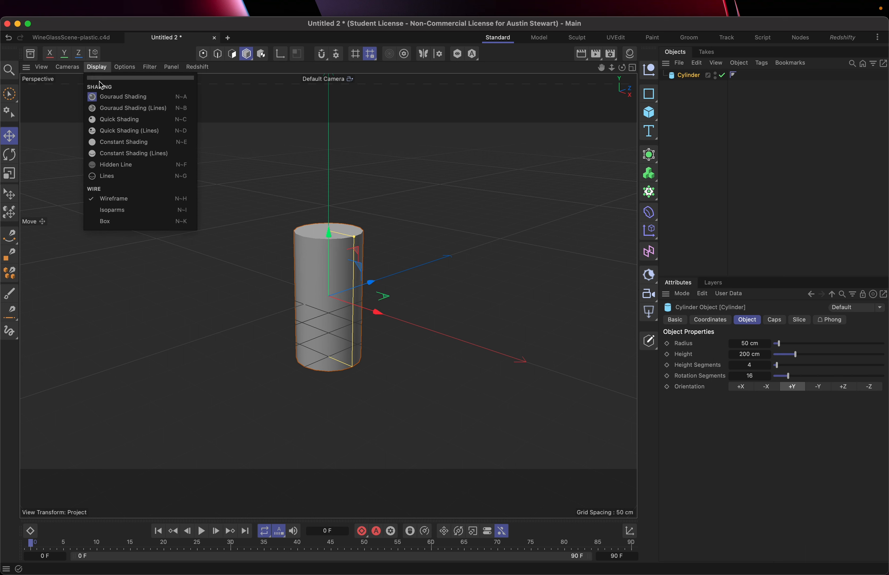
click(128, 108)
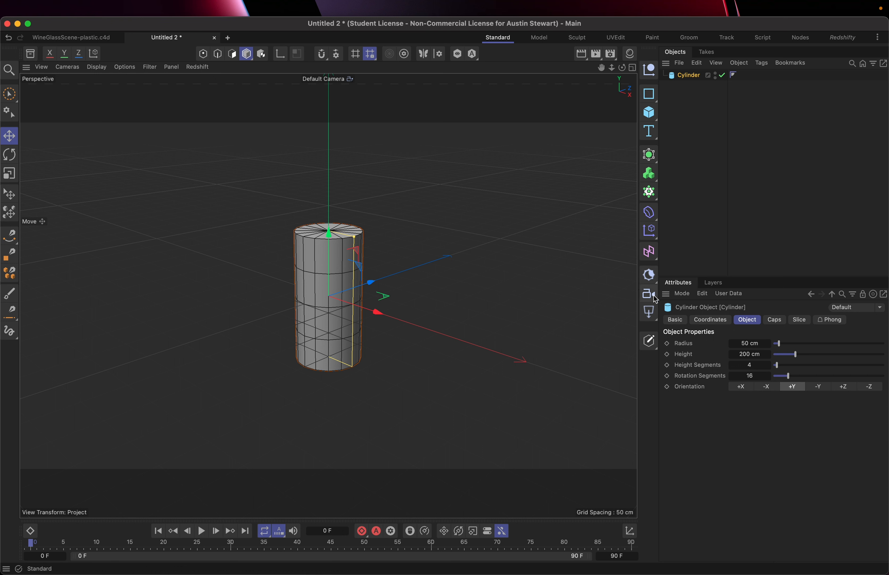
click(749, 343)
text(5)
key(Tab)
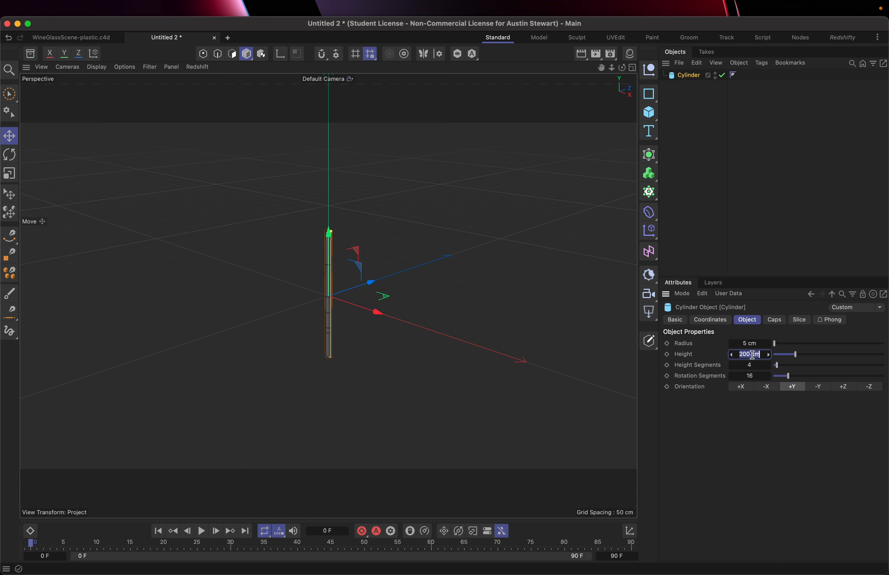
text(20)
key(Return)
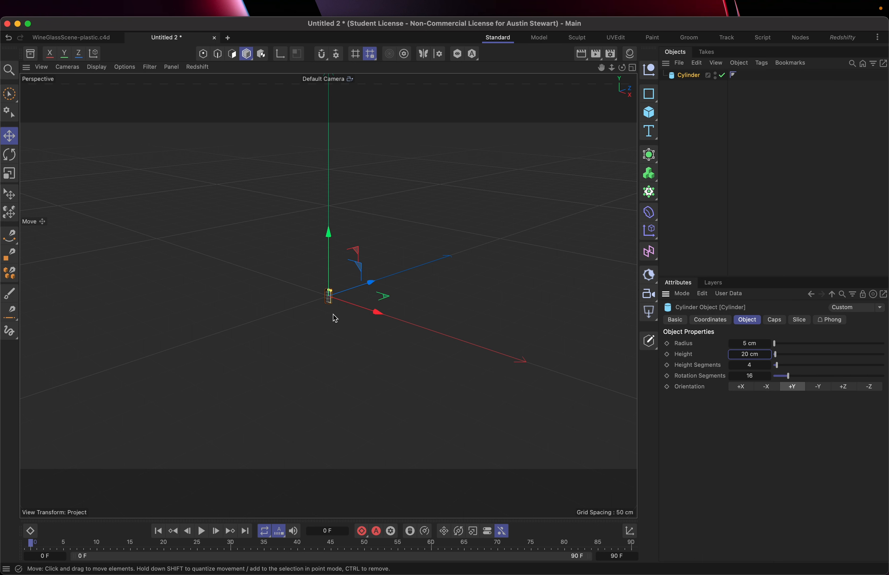
key(h)
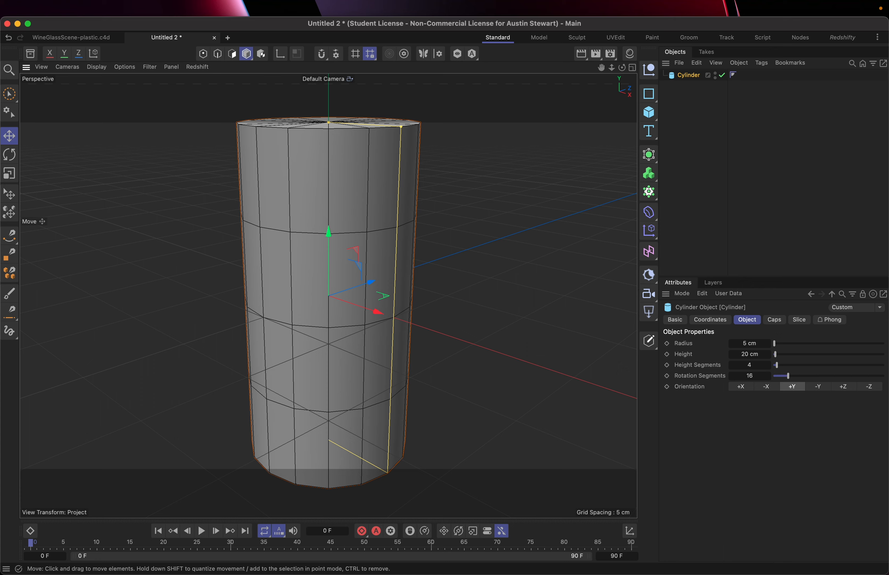
alt+drag(335, 319, 320, 459)
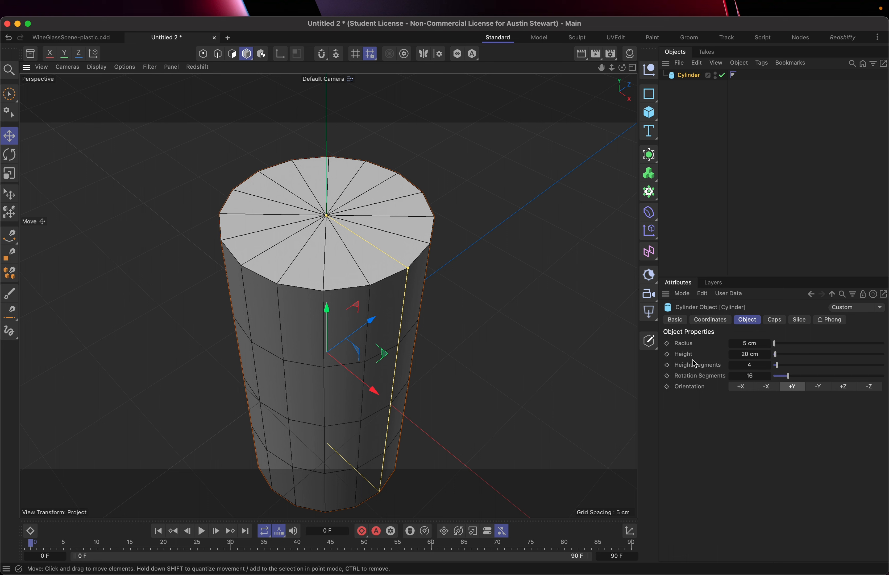
- Increase the cylinder's cap segments to 5
click(775, 320)
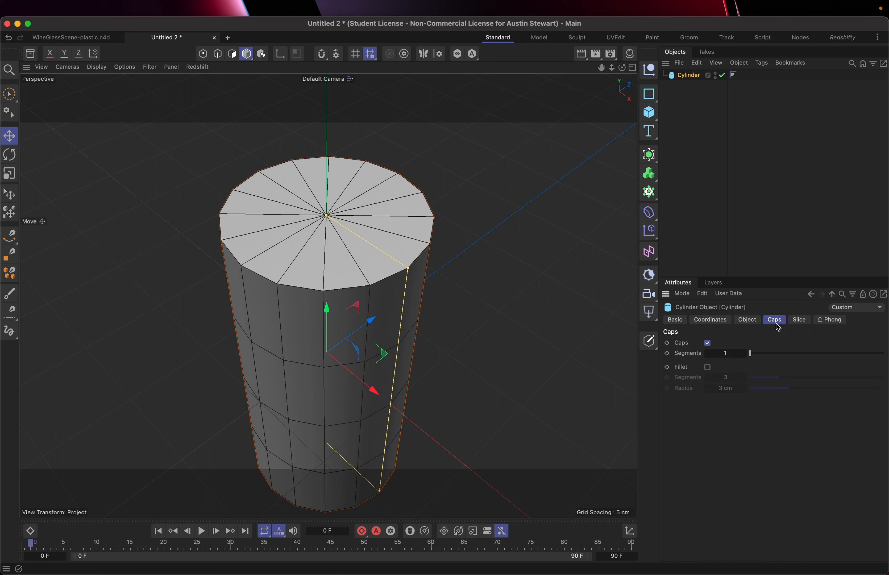
click(745, 354)
click(745, 353)
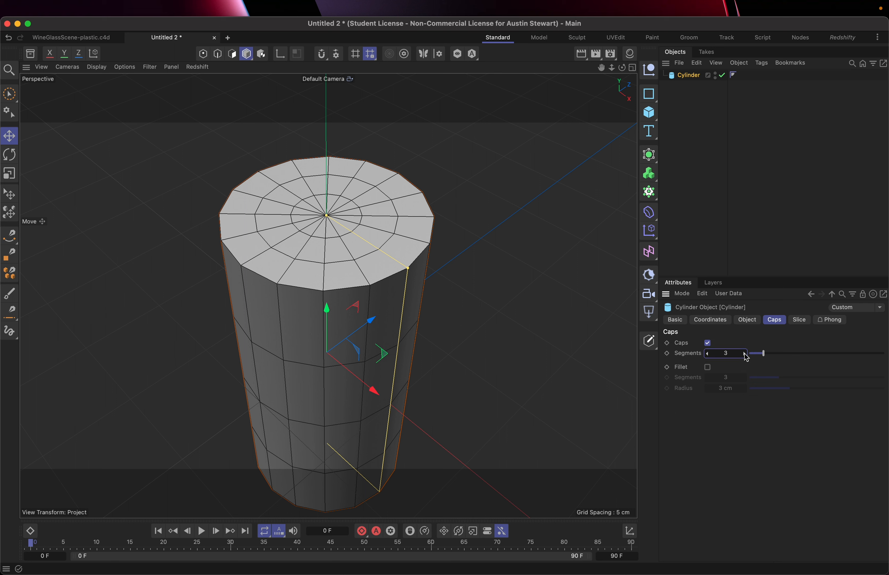
click(744, 354)
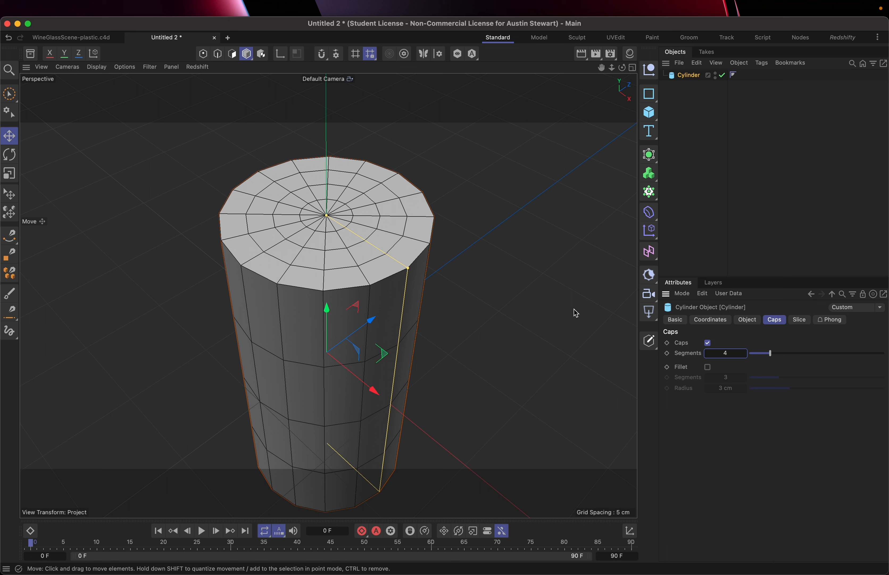
click(743, 353)
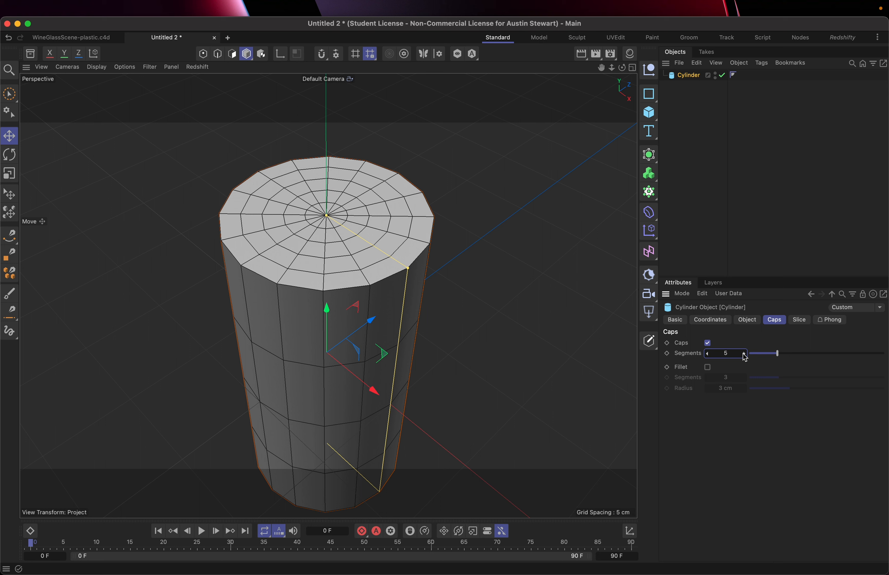
- Set the cylinder's rotation segments to 32 and convert it into an editable polygon object
click(748, 319)
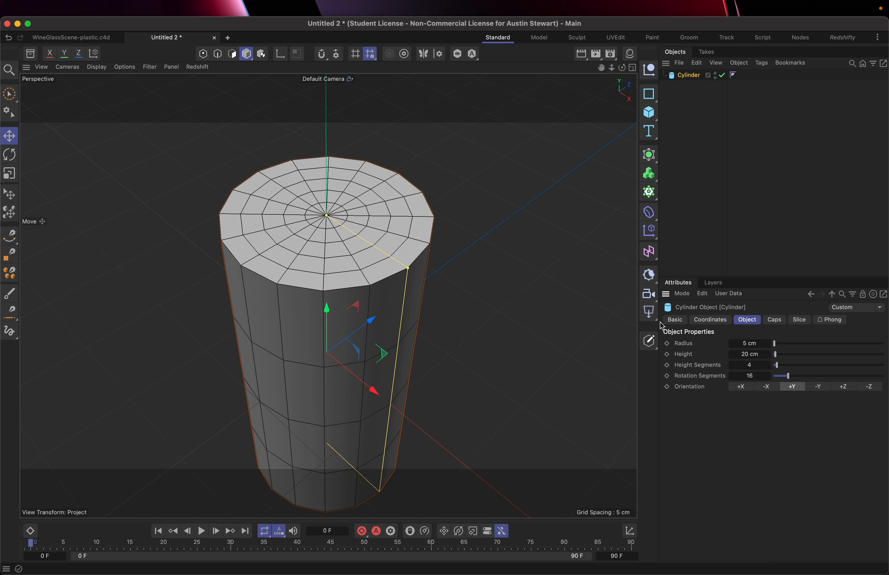
click(754, 376)
text(32)
key(Return)
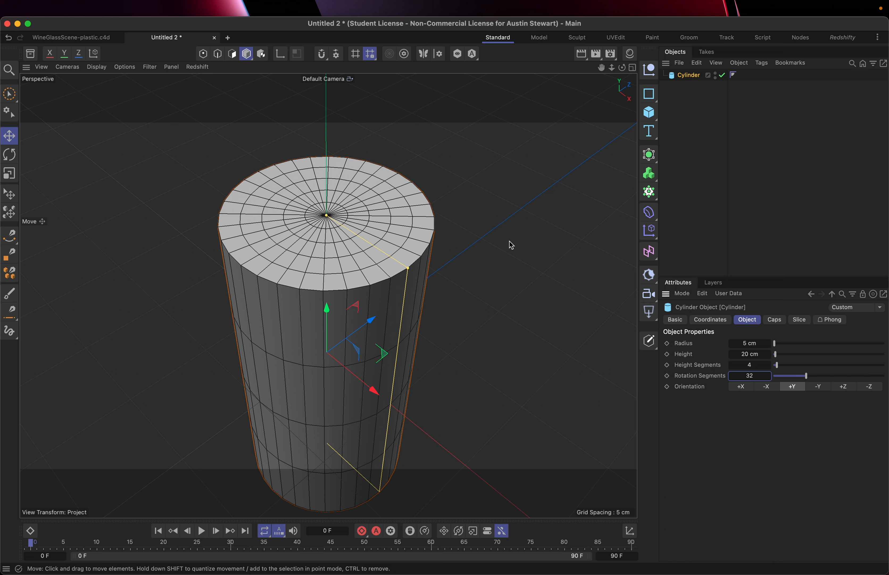
key(c)
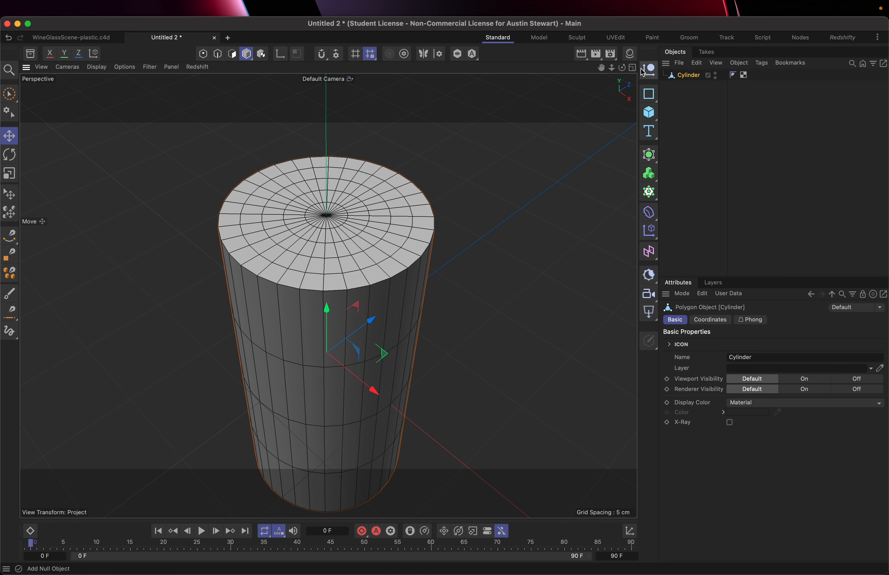
- In the front view, move the cylinder up about 10 cm so its base rests on the ground plane
click(633, 68)
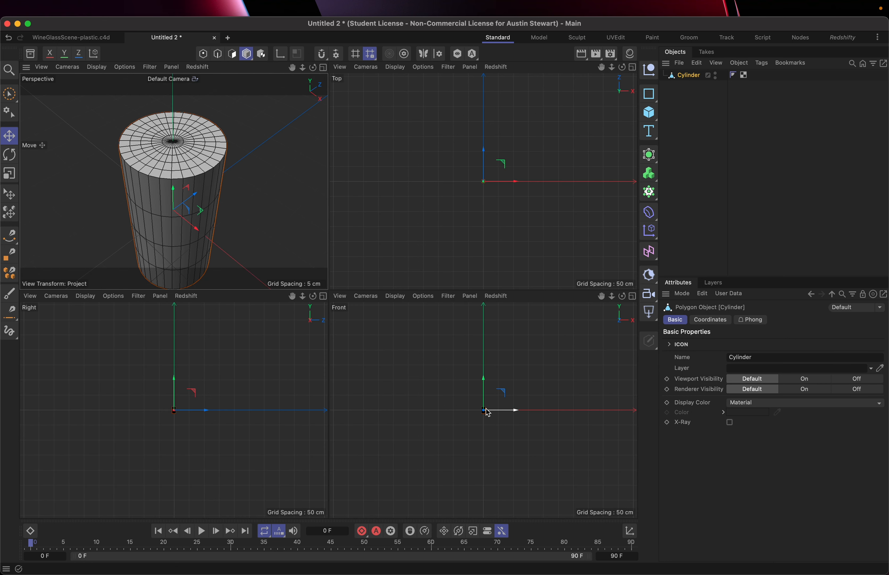
key(o)
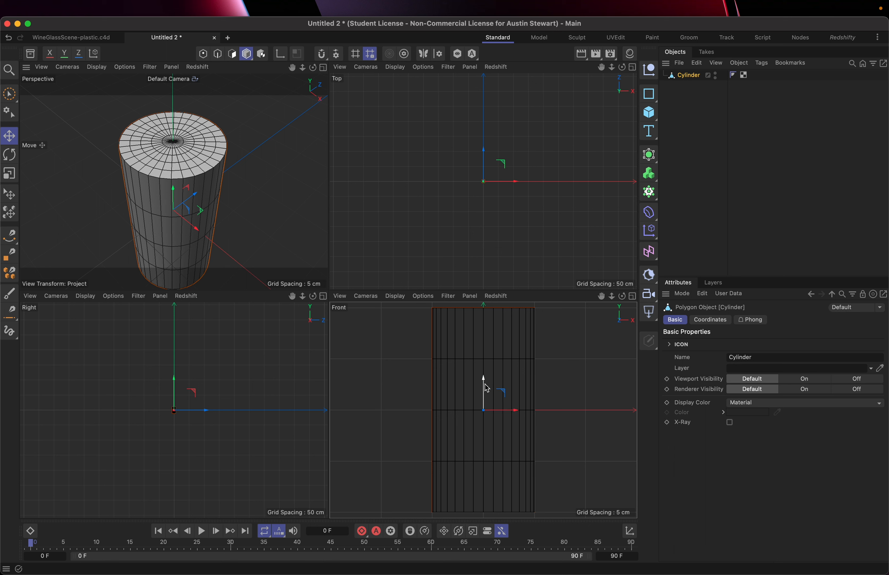
drag(483, 383, 483, 280)
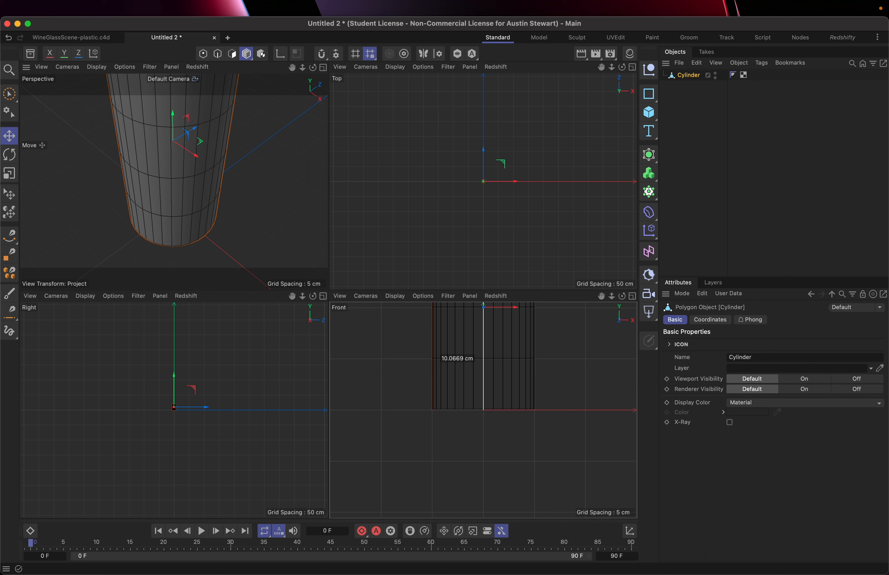
drag(443, 365, 443, 364)
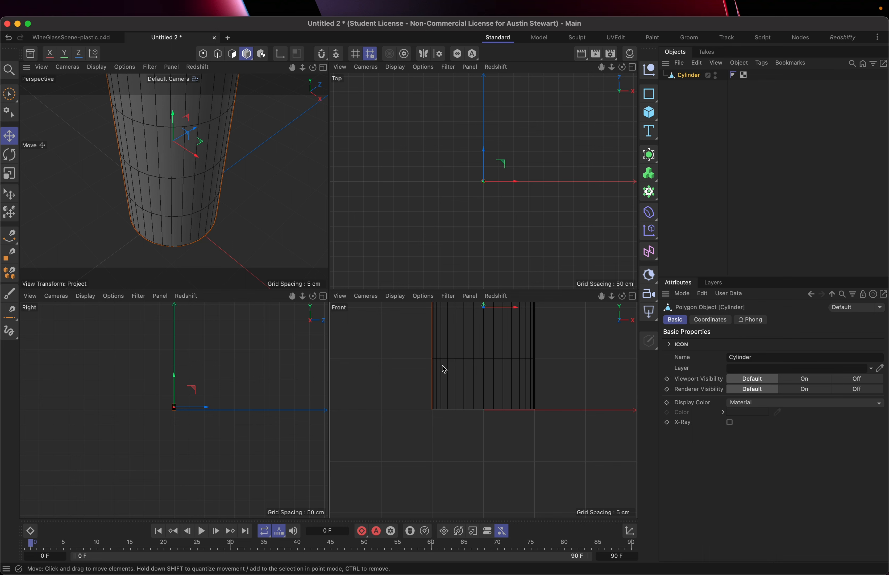
- Return to the full perspective view and activate Loop Selection for the cylinder's edges
click(323, 68)
scroll(381, 211, down, 5)
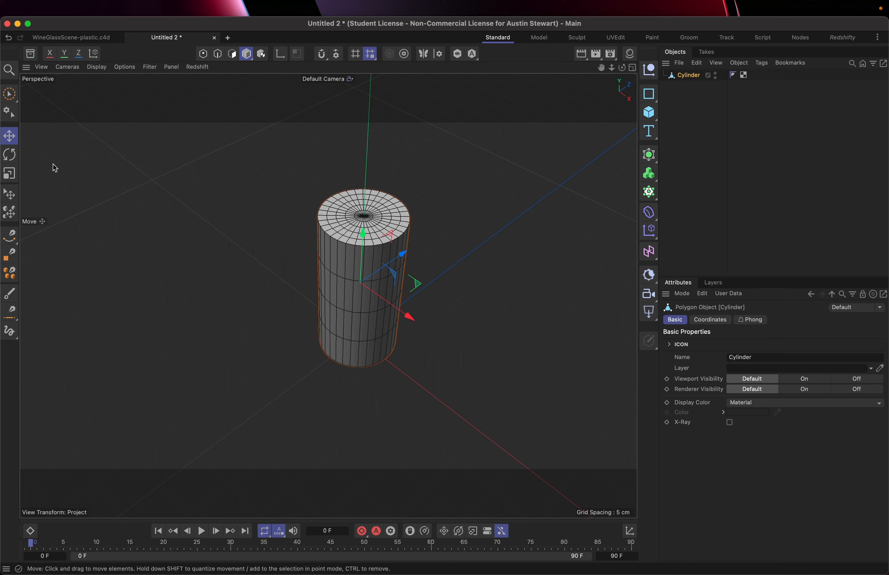
click(218, 55)
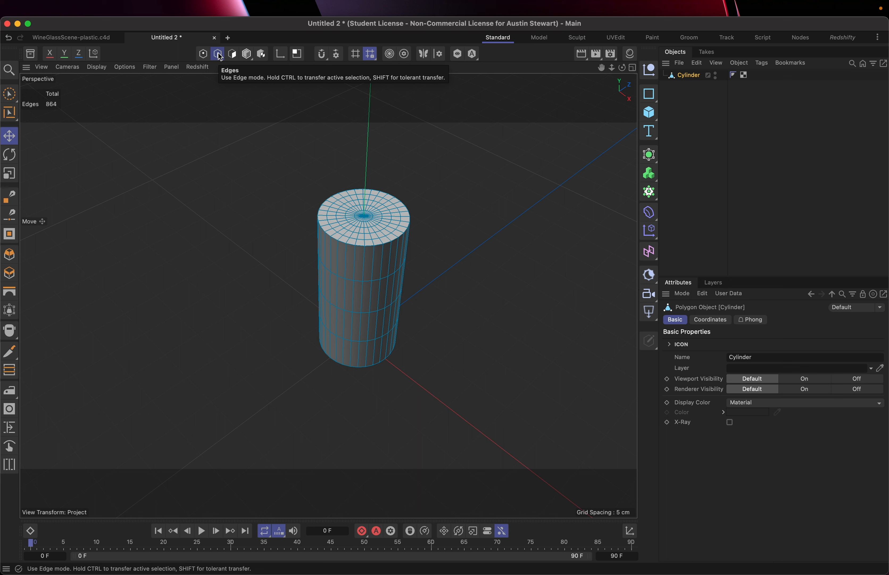
key(u)
key(l)
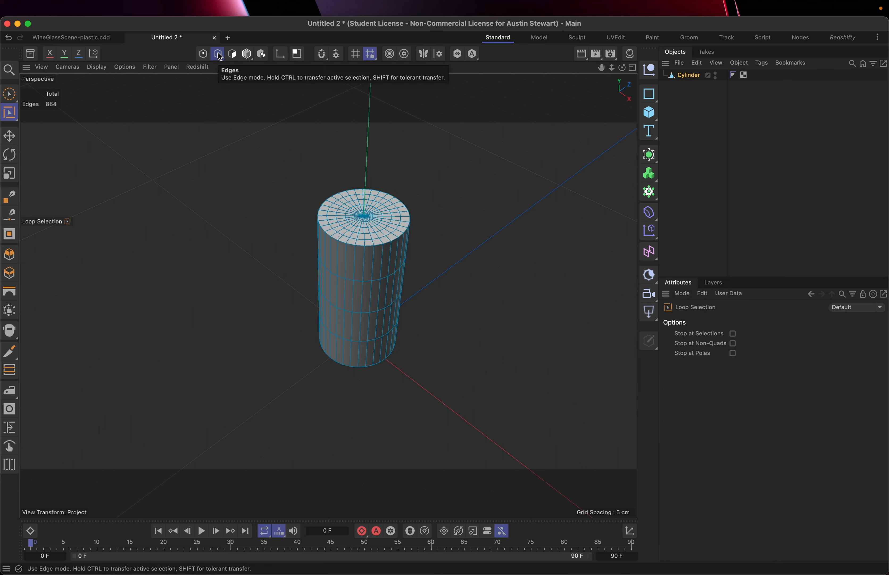
click(394, 235)
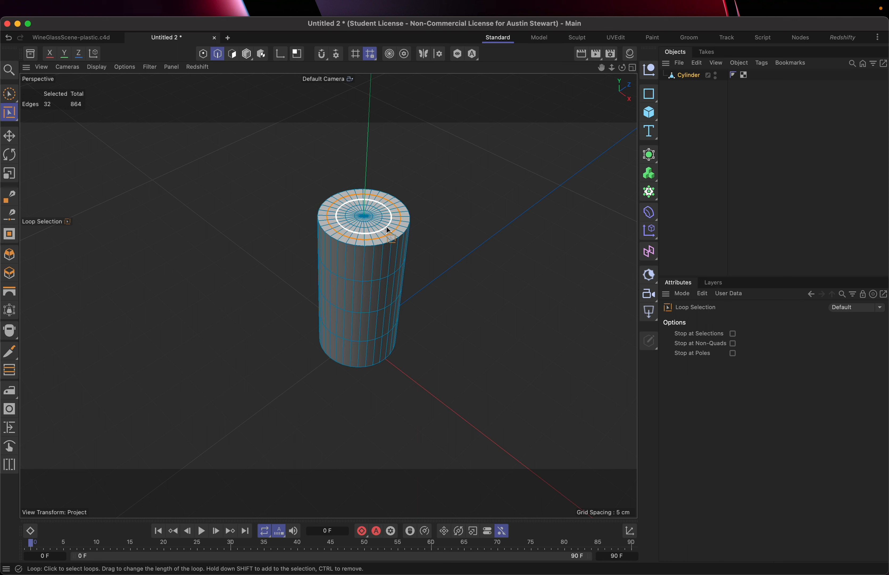
shift+click(389, 230)
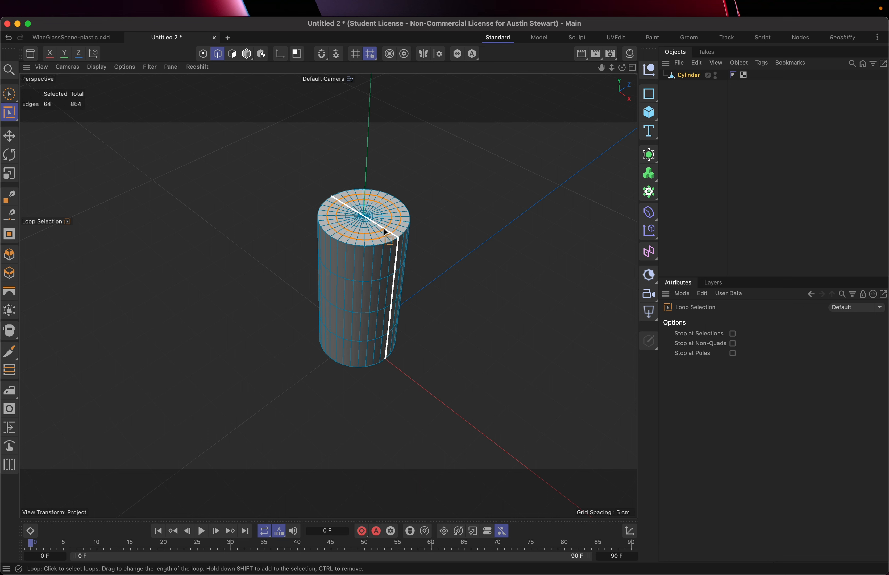
click(413, 213)
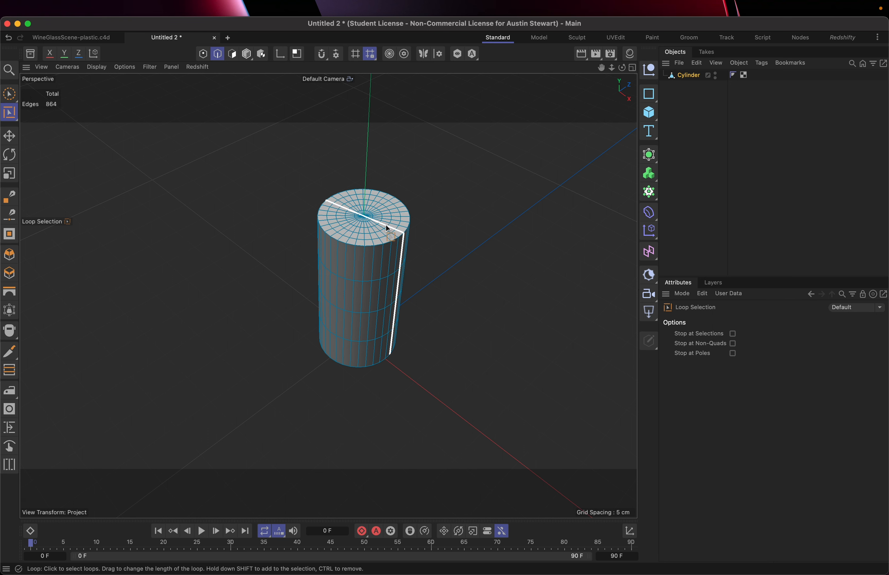
- Select the second and third edge loops from the center of the top cap, lower them into a ring-shaped recess, and deselect them
scroll(384, 227, up, 2)
scroll(385, 226, up, 2)
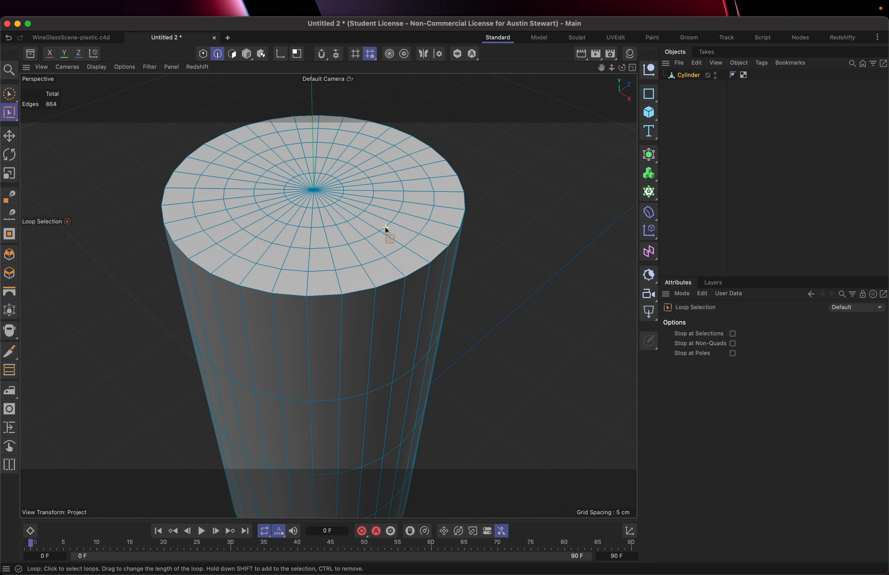
click(383, 225)
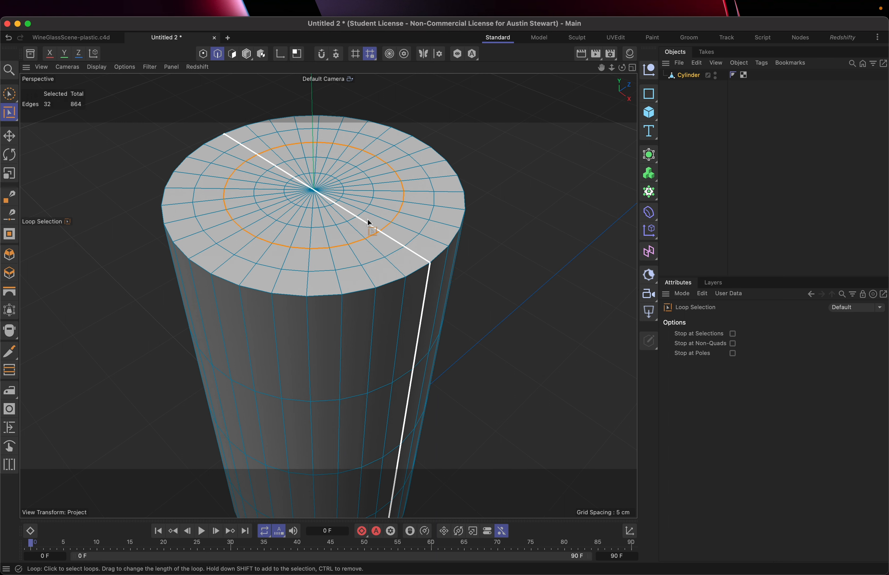
shift+click(353, 217)
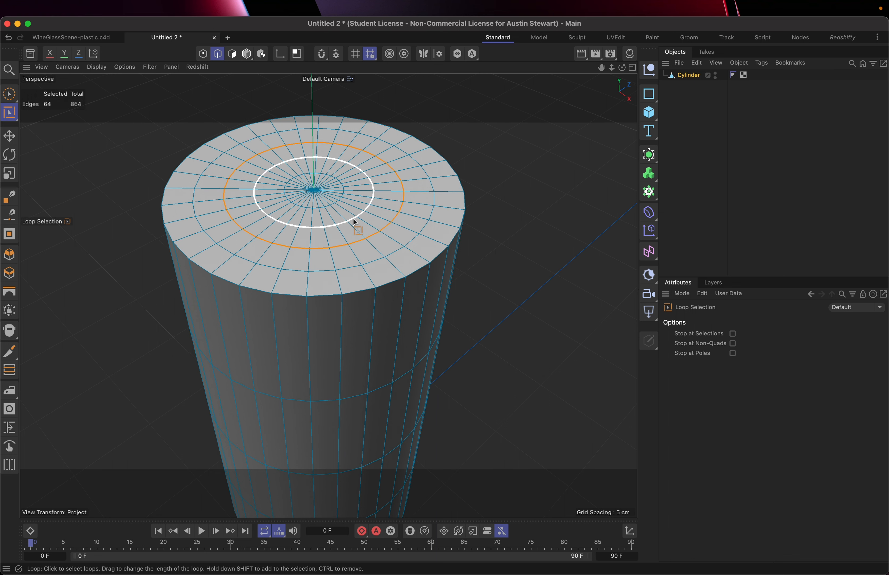
key(e)
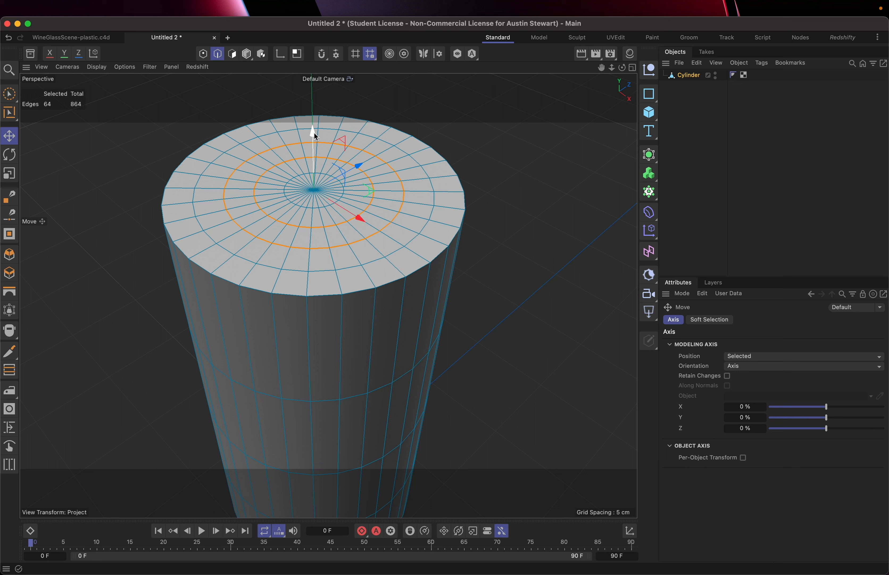
drag(314, 133, 313, 160)
drag(314, 163, 313, 161)
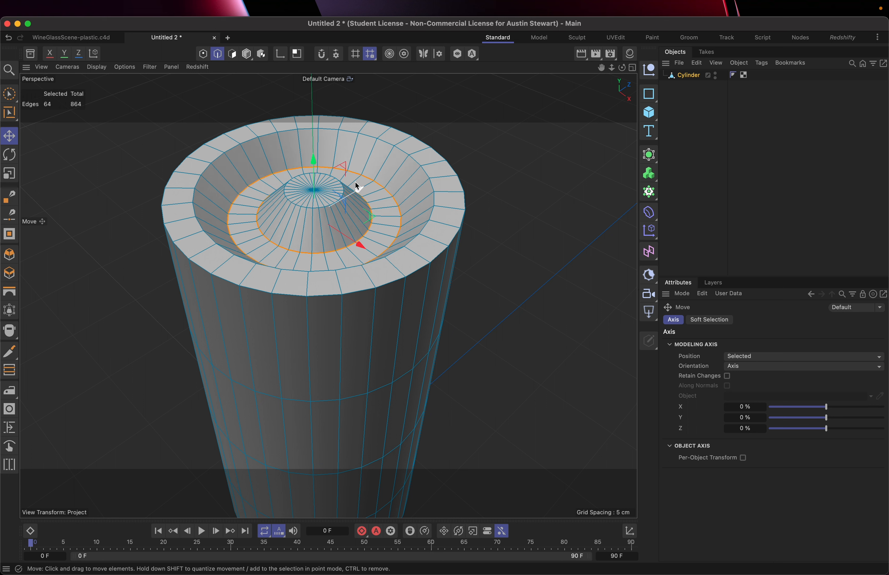
click(495, 180)
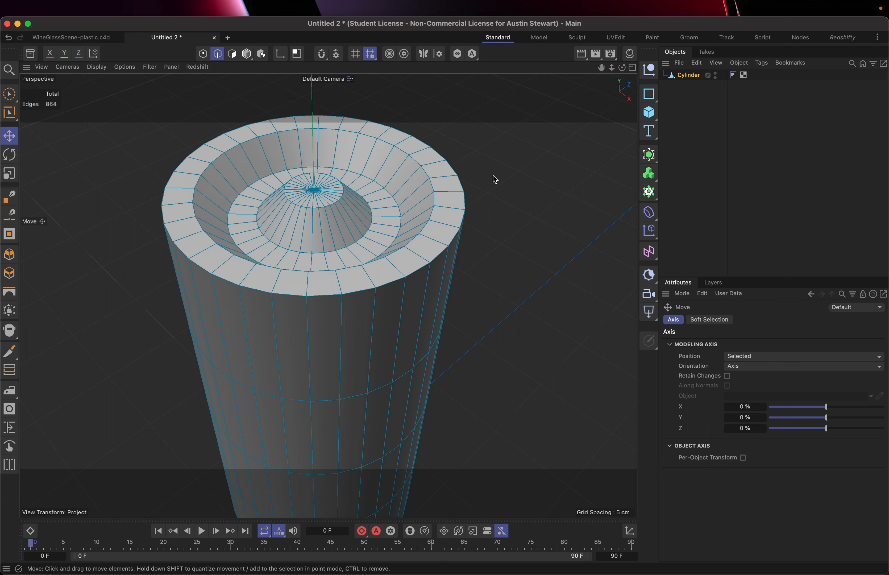
- Select the outer edge loop of the recess floor and scale it outward to steepen the outer wall
key(u)
key(l)
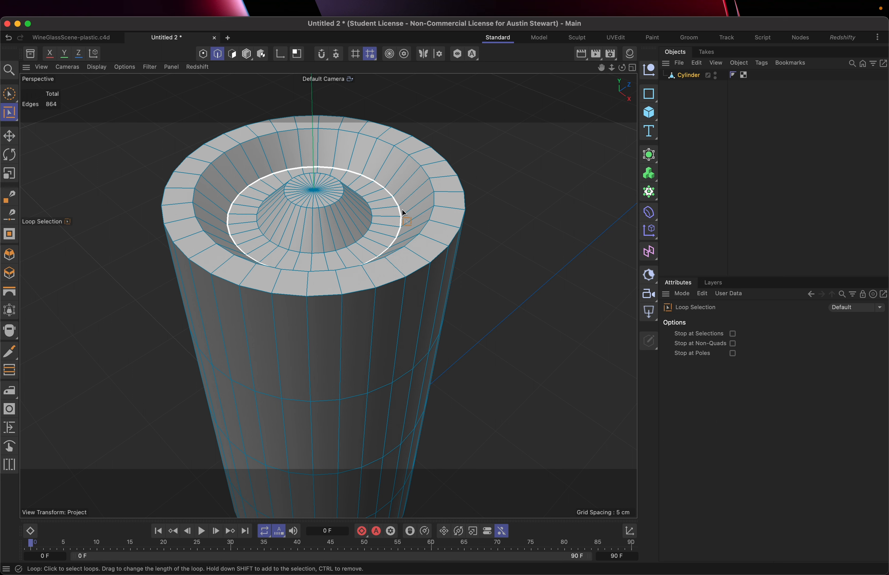
click(402, 211)
key(t)
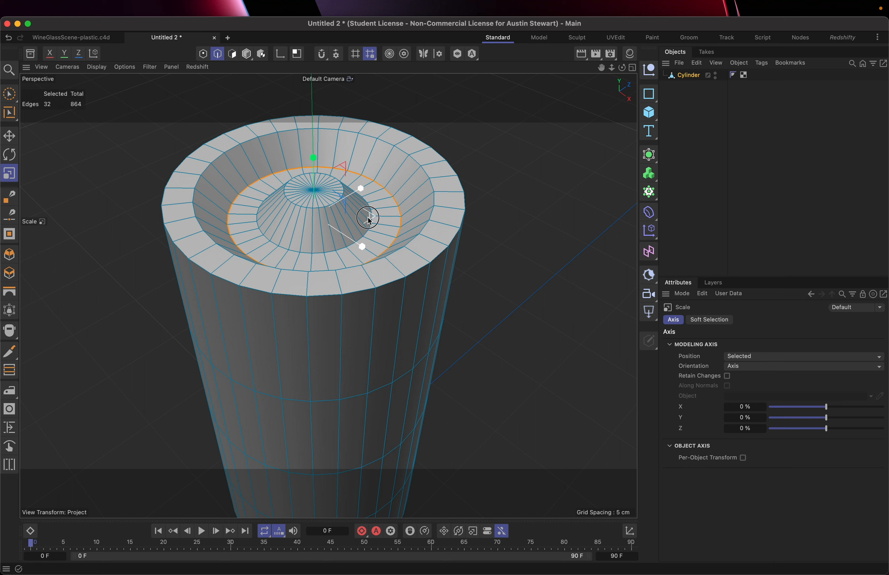
drag(368, 217, 463, 216)
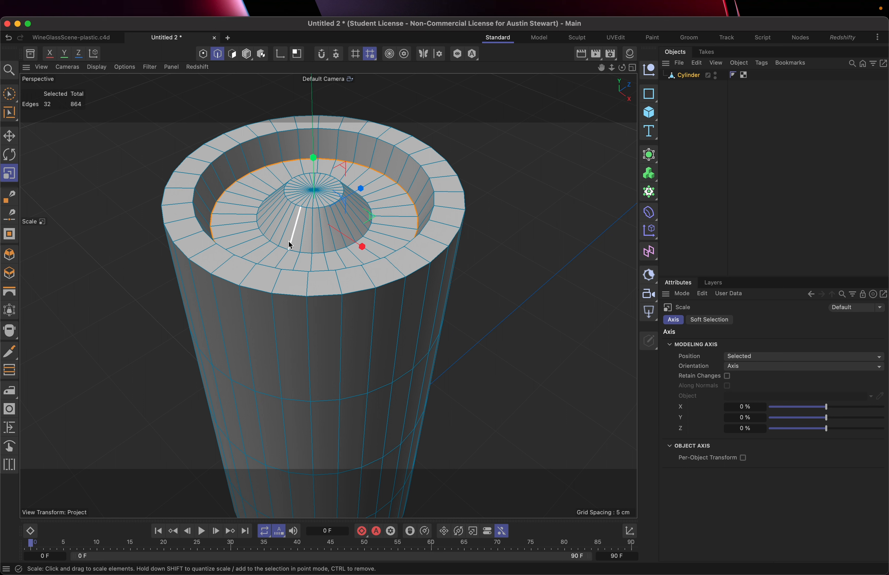
- Select the inner edge loop of the recess floor and scale it slightly inward toward the central raised part
key(u)
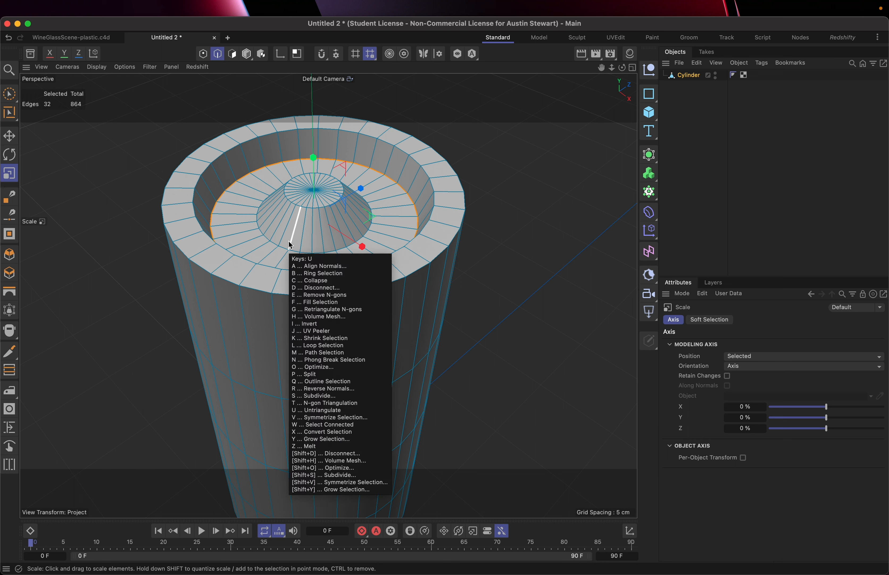
key(l)
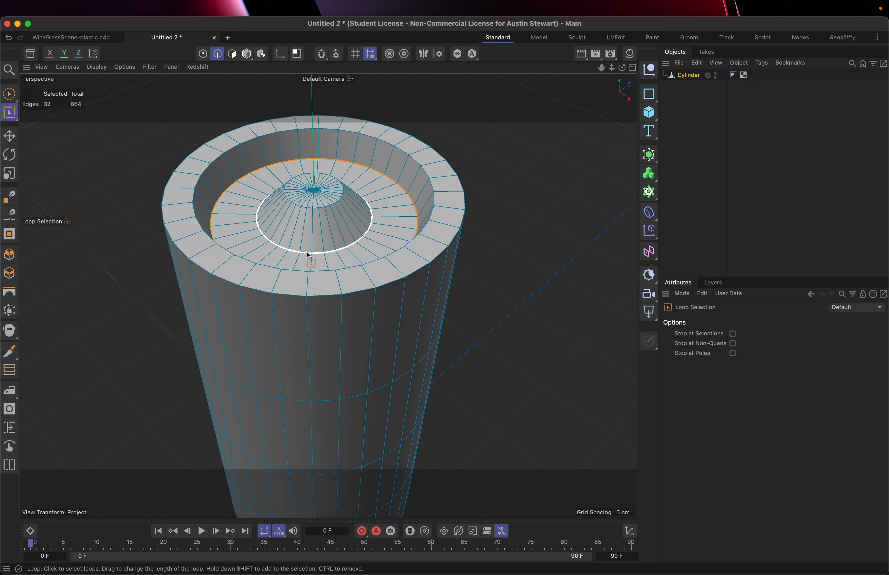
click(307, 253)
key(t)
drag(371, 214, 326, 212)
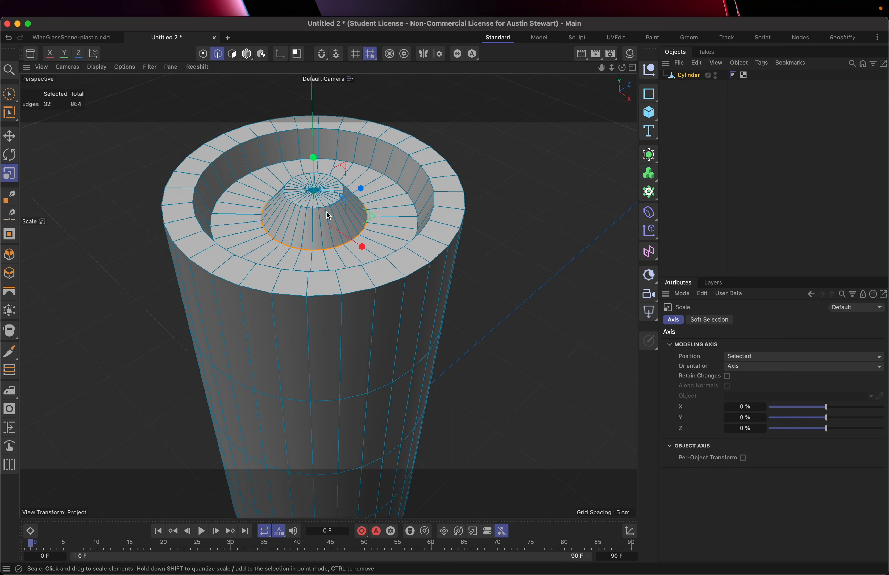
- Select the edge loop around the top of the central raised part and lower it to form a shallow cone
key(u)
key(l)
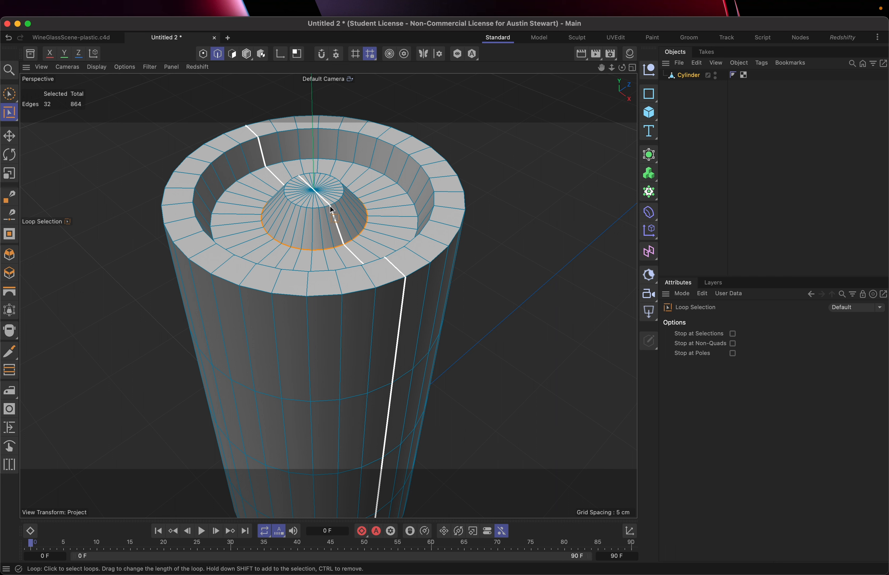
scroll(327, 206, up, 5)
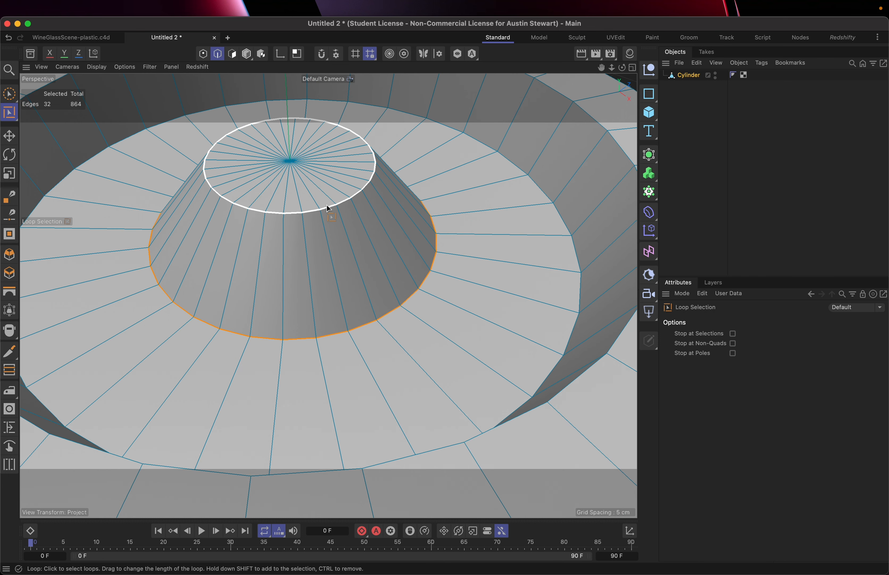
click(326, 205)
key(e)
drag(288, 102, 287, 155)
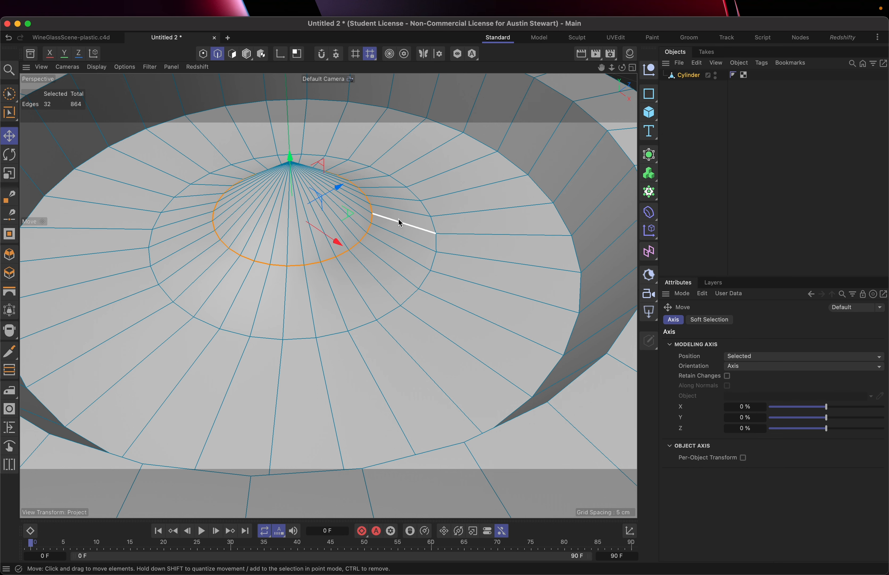
scroll(399, 223, down, 5)
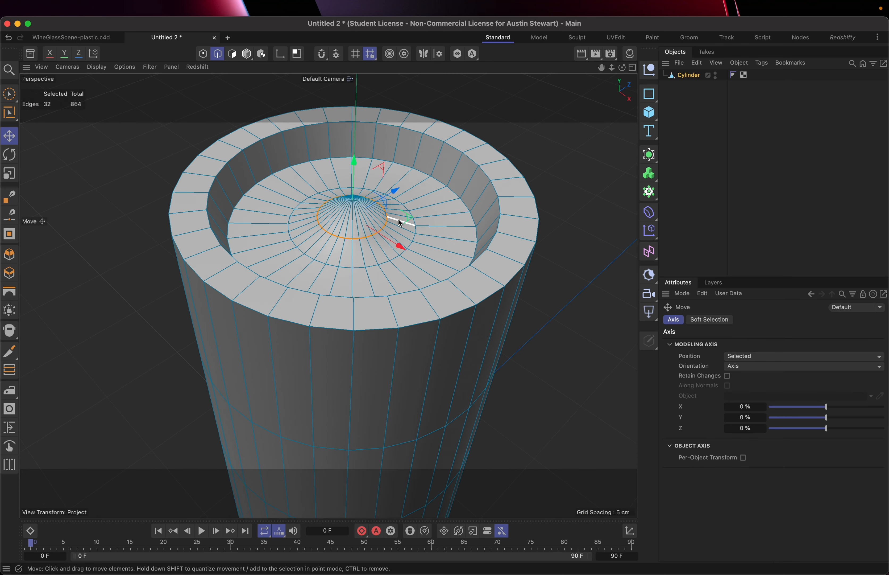
alt+drag(397, 219, 360, 217)
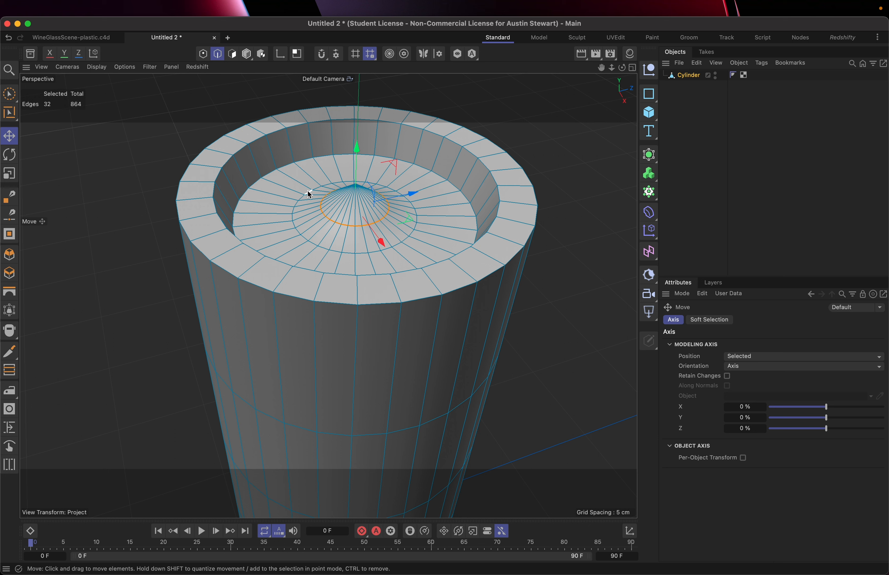
- Loop-select all polygons of the recess floor and central cone, move them down to deepen the recess, and deselect them
key(u)
key(l)
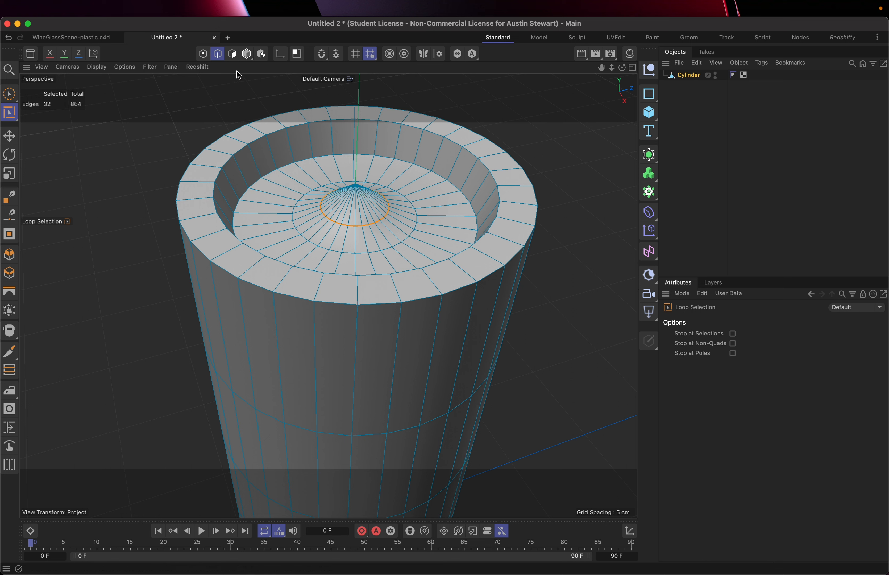
click(234, 54)
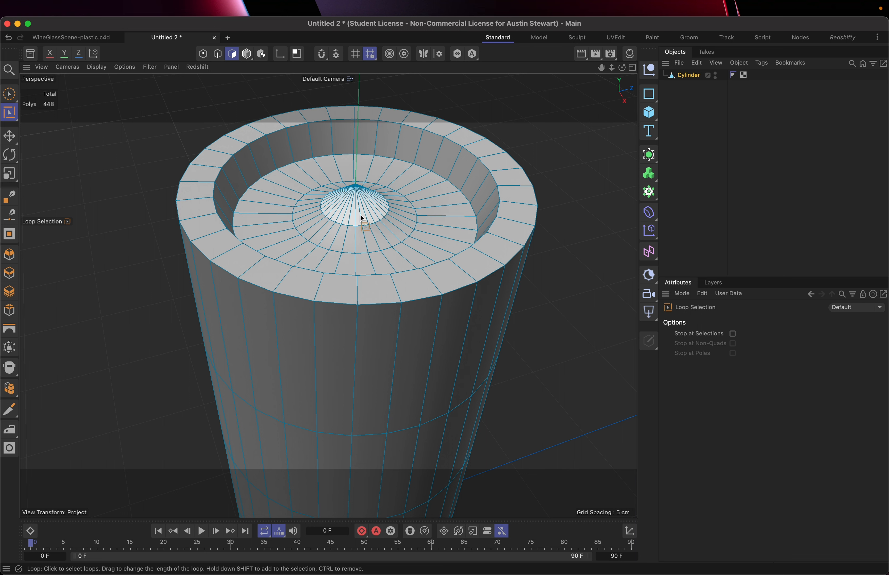
drag(360, 213, 364, 242)
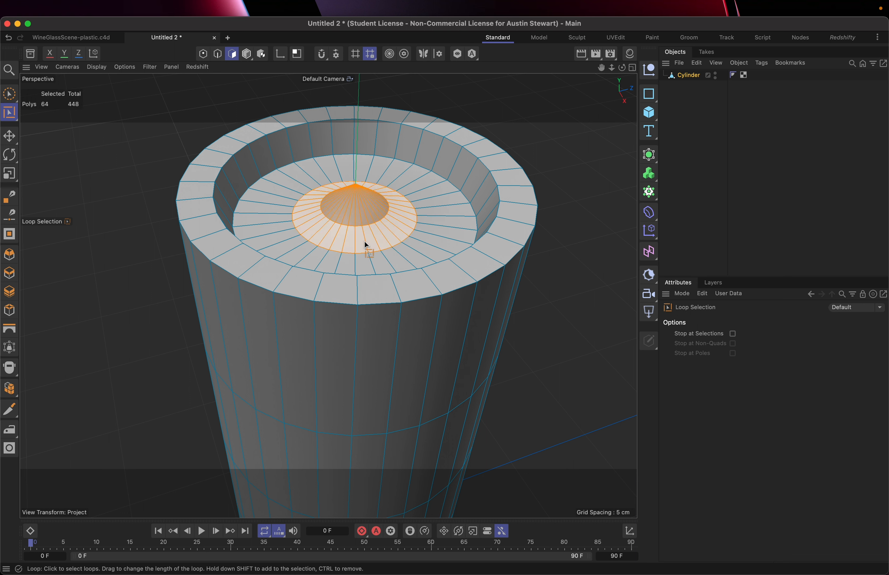
shift+click(402, 255)
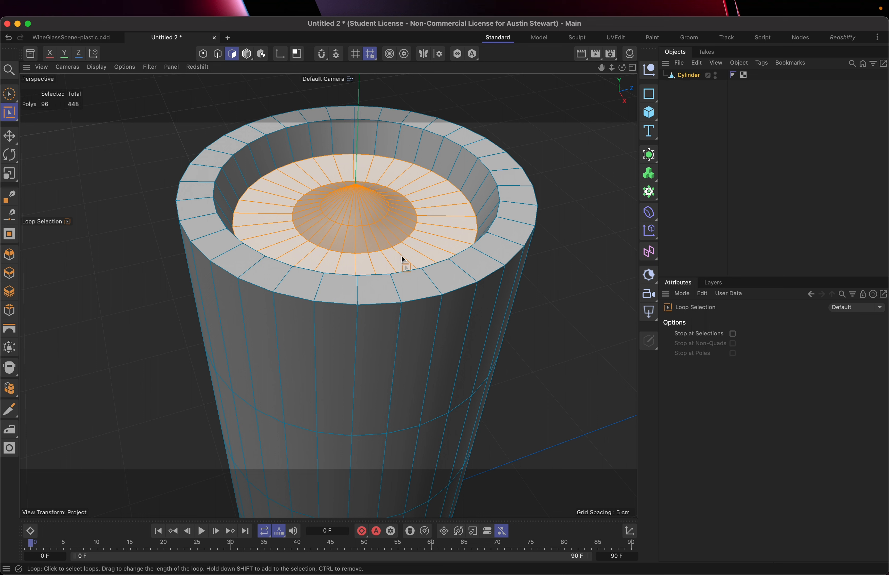
key(e)
drag(357, 141, 355, 159)
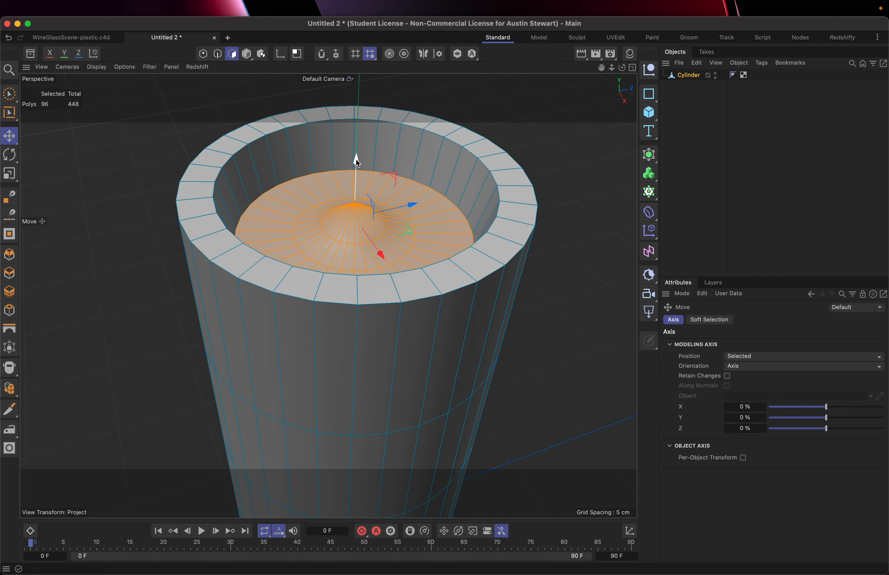
alt+drag(475, 180, 455, 164)
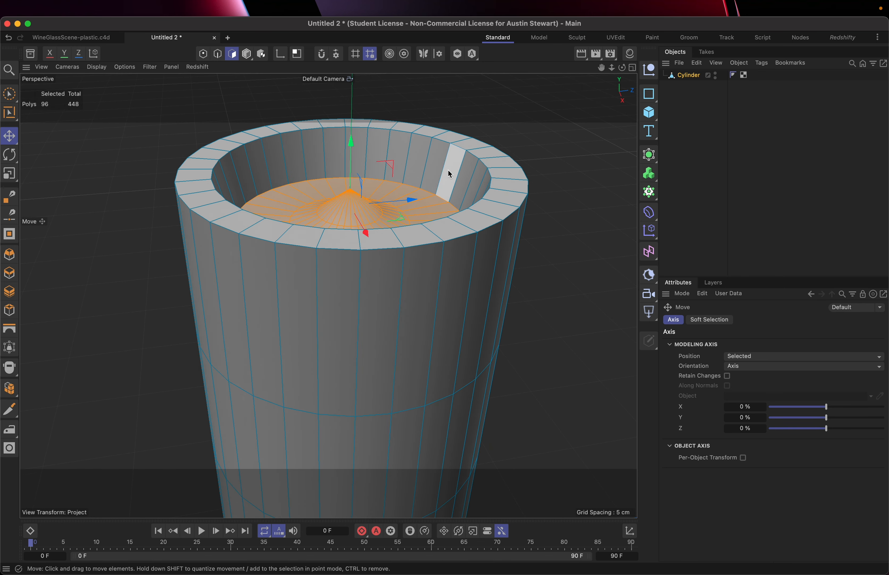
drag(352, 146, 355, 181)
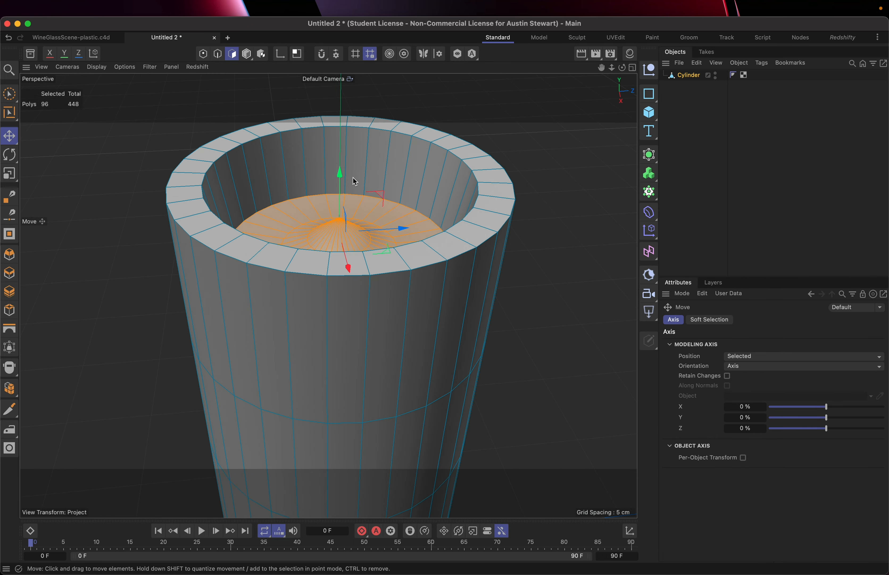
scroll(353, 177, down, 8)
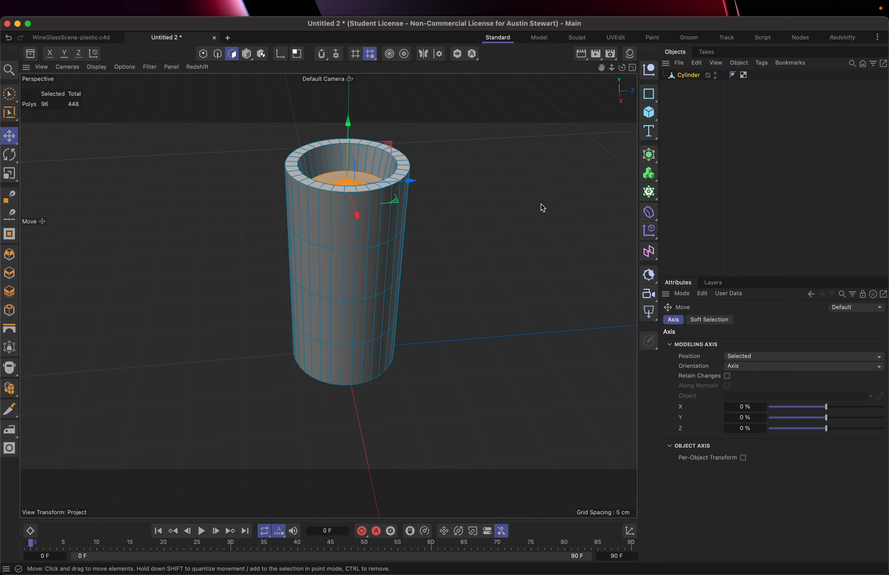
click(460, 214)
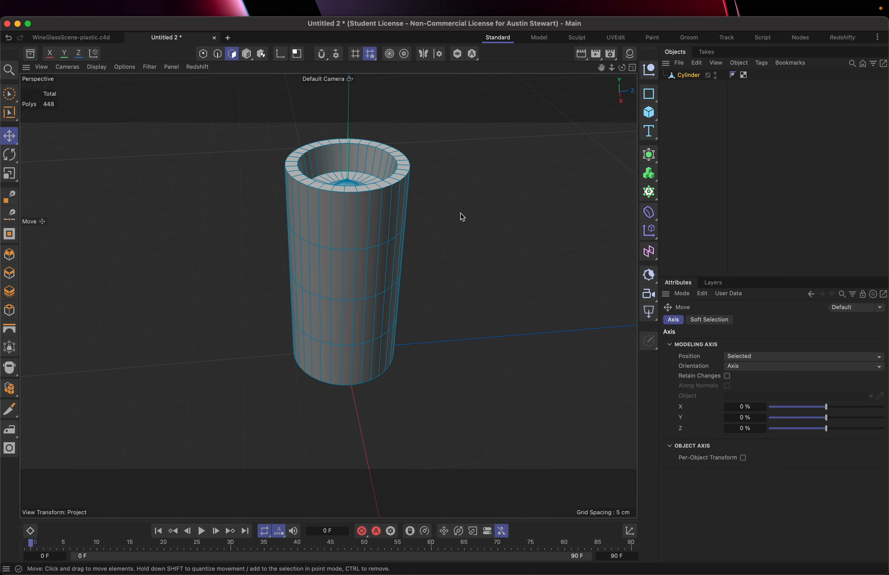
- Add a Bend deformer and make it a child of the Cylinder
click(649, 213)
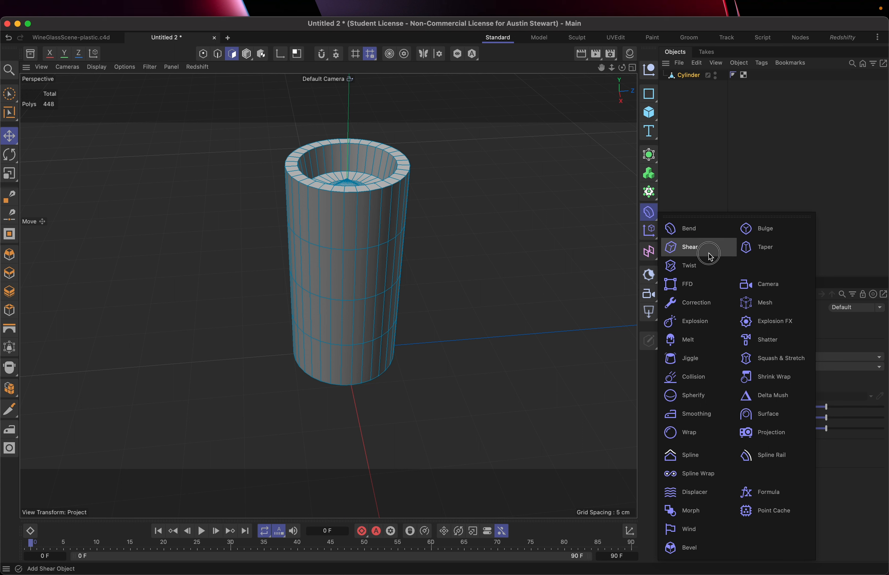
click(710, 238)
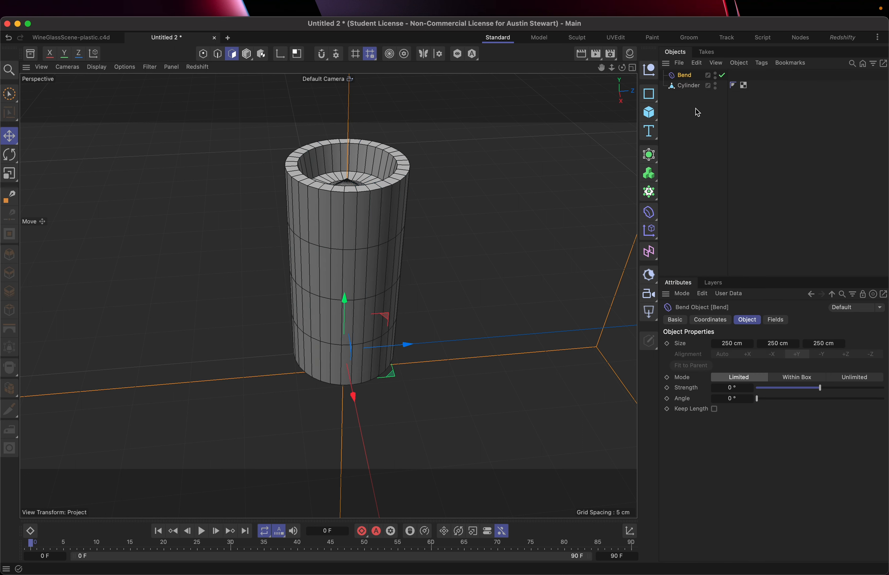
drag(687, 77, 691, 90)
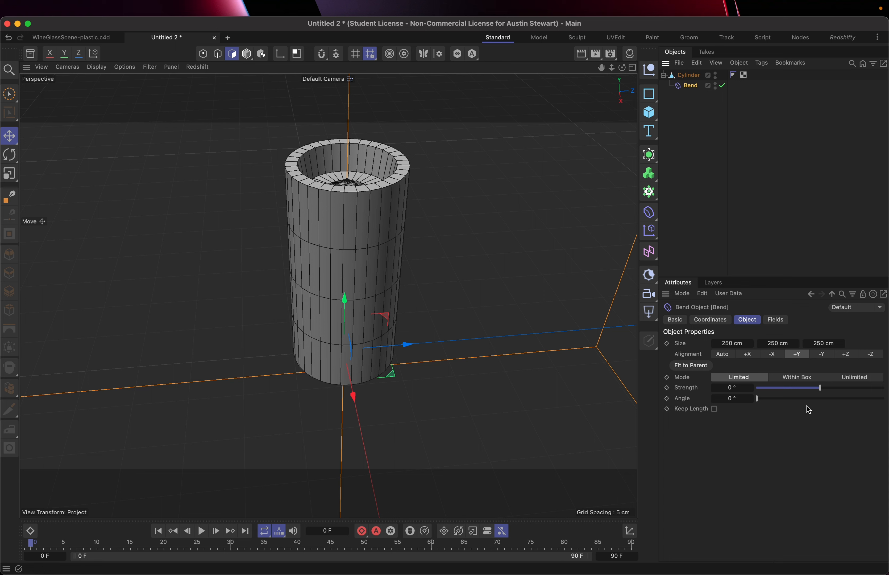
- Fit the Bend deformer to the cylinder and set its strength to 55°
mouse_move(823, 393)
mouse_down()
mouse_move(813, 392)
mouse_move(821, 398)
mouse_up()
click(691, 366)
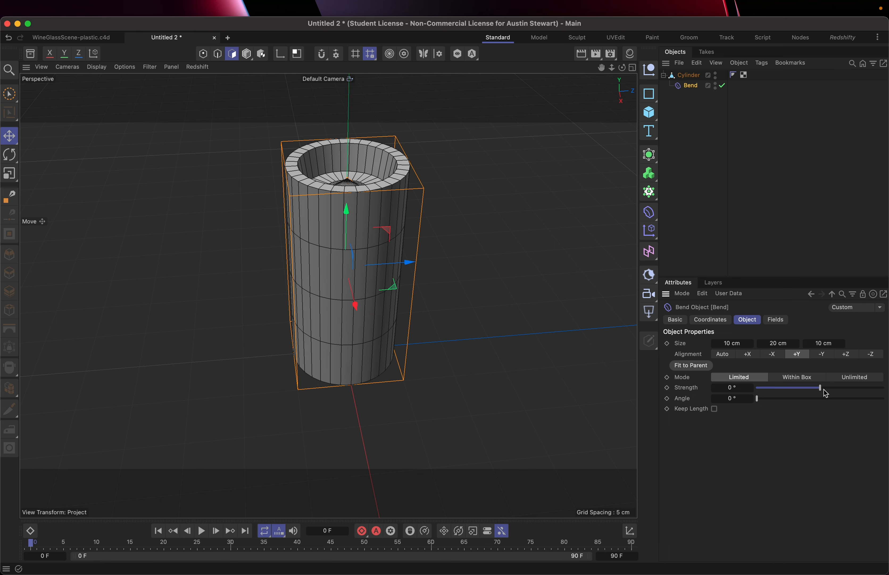
mouse_move(821, 390)
mouse_down()
mouse_move(841, 391)
mouse_move(799, 393)
mouse_move(832, 399)
mouse_up()
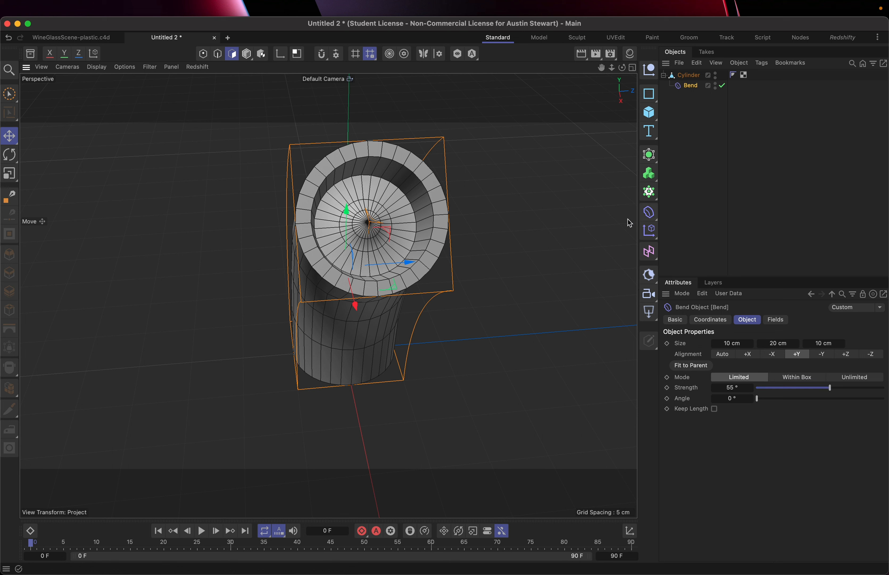
alt+drag(343, 311, 492, 254)
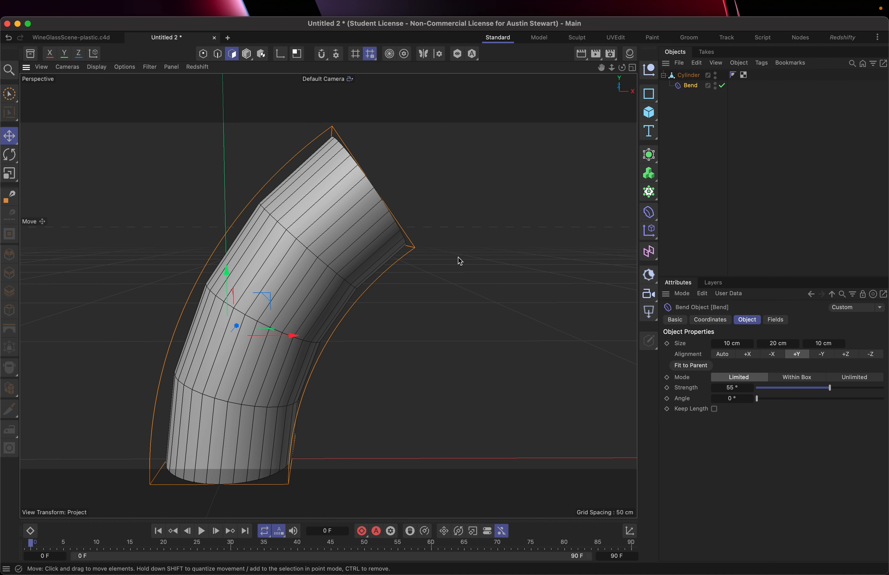
- Add a cube with a Bend deformer as its child and set the bend strength to 46°
click(649, 114)
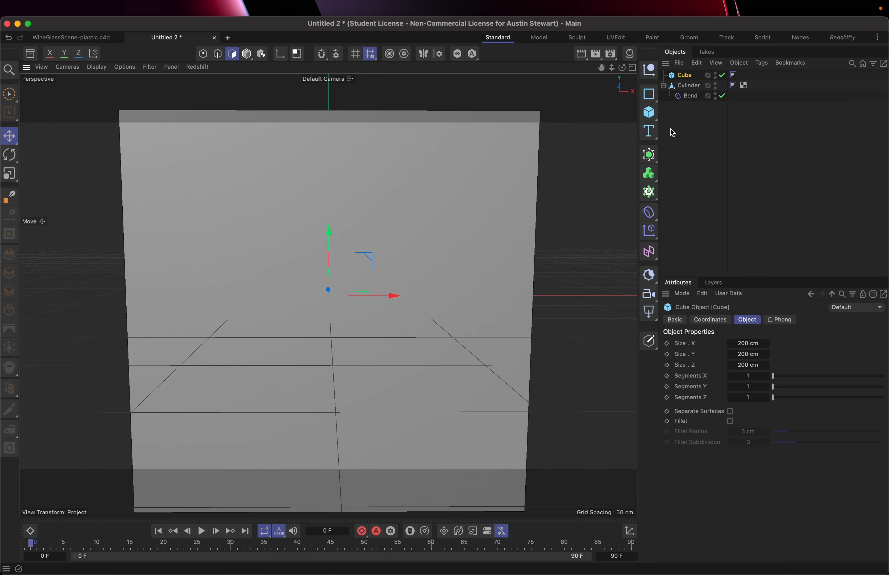
click(649, 212)
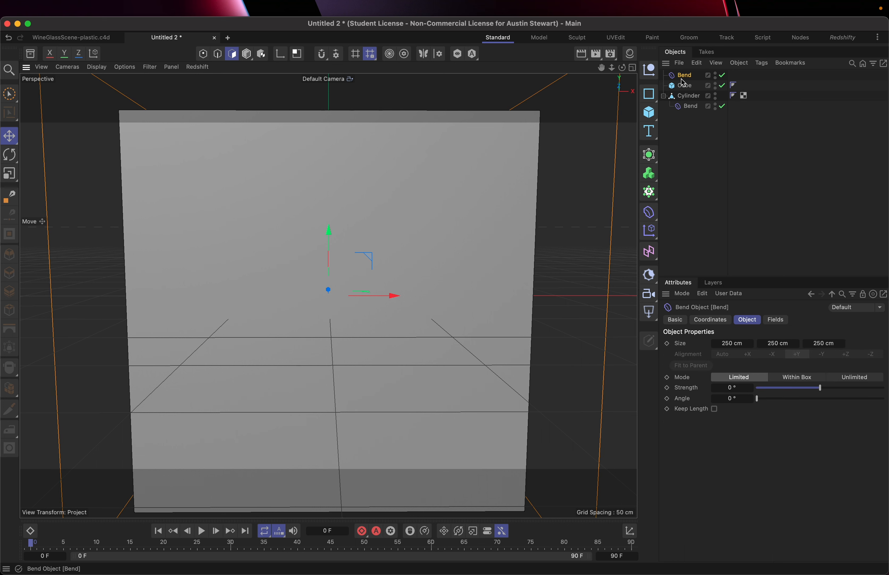
drag(681, 78, 684, 85)
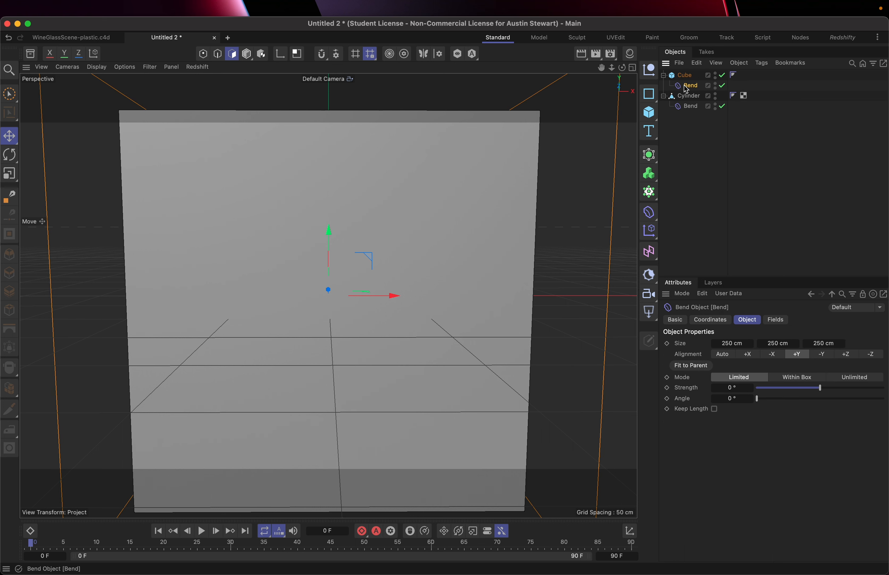
scroll(360, 229, down, 5)
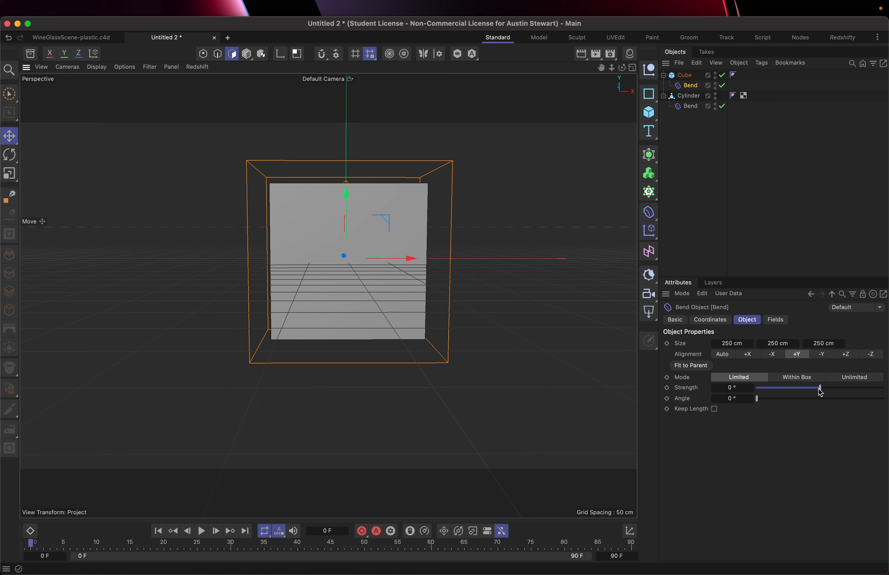
mouse_move(822, 391)
mouse_down()
mouse_move(838, 391)
mouse_move(798, 401)
mouse_move(843, 388)
mouse_move(828, 389)
mouse_up()
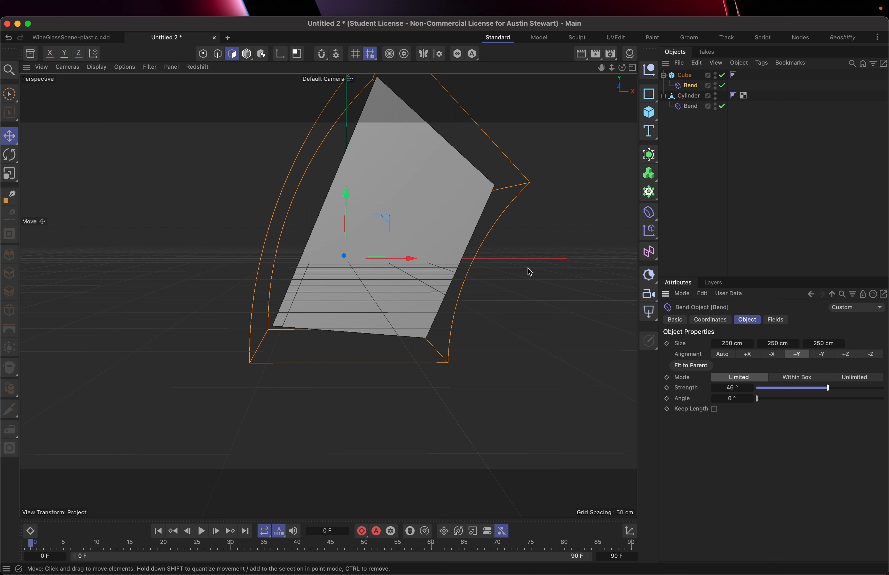
- Increase the bent cube's Y segments to 10
click(680, 75)
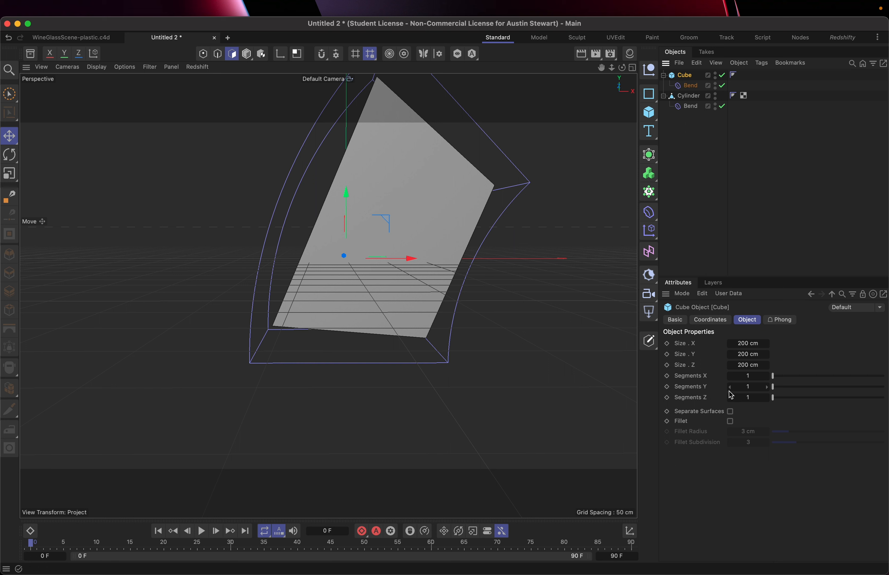
click(767, 388)
click(766, 388)
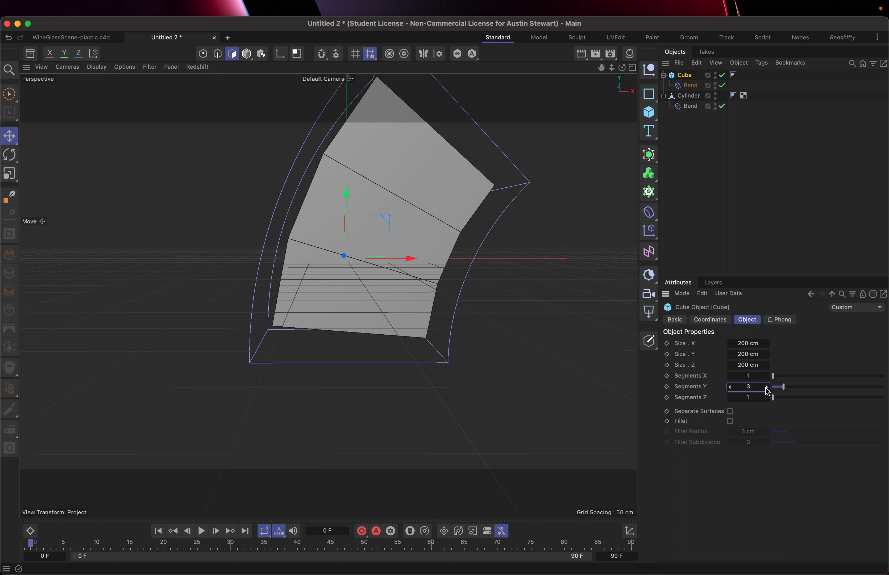
click(766, 387)
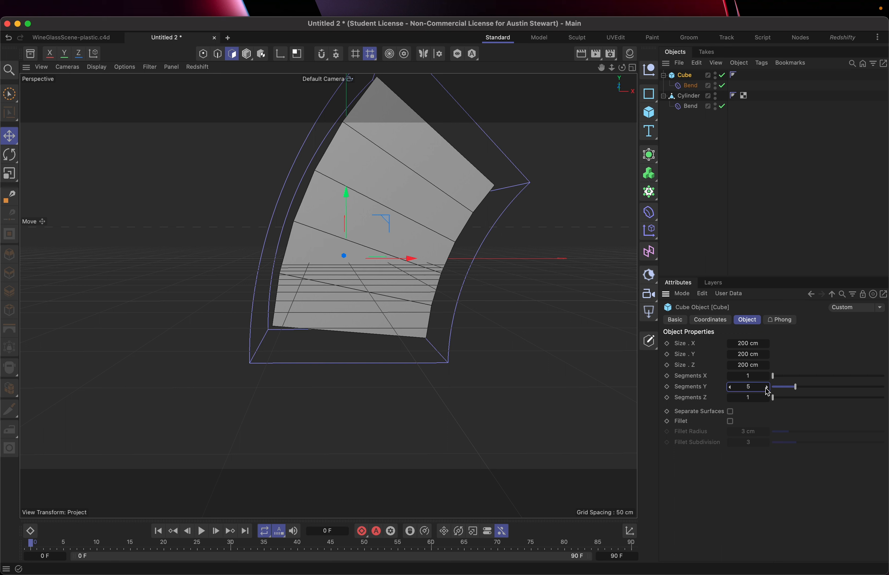
click(766, 388)
click(766, 388)
click(766, 387)
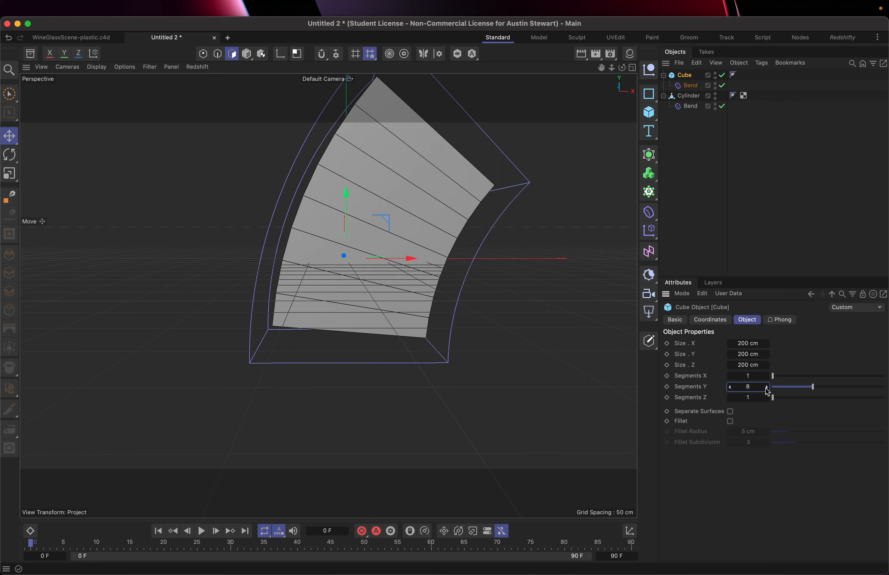
click(766, 387)
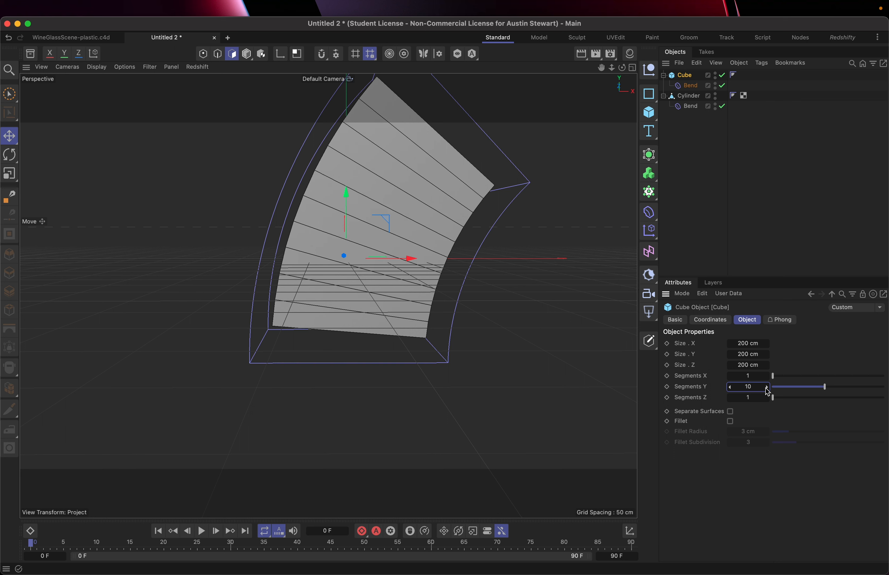
- Raise the strength of the cube's Bend deformer to about 98° and try out its angle
click(681, 77)
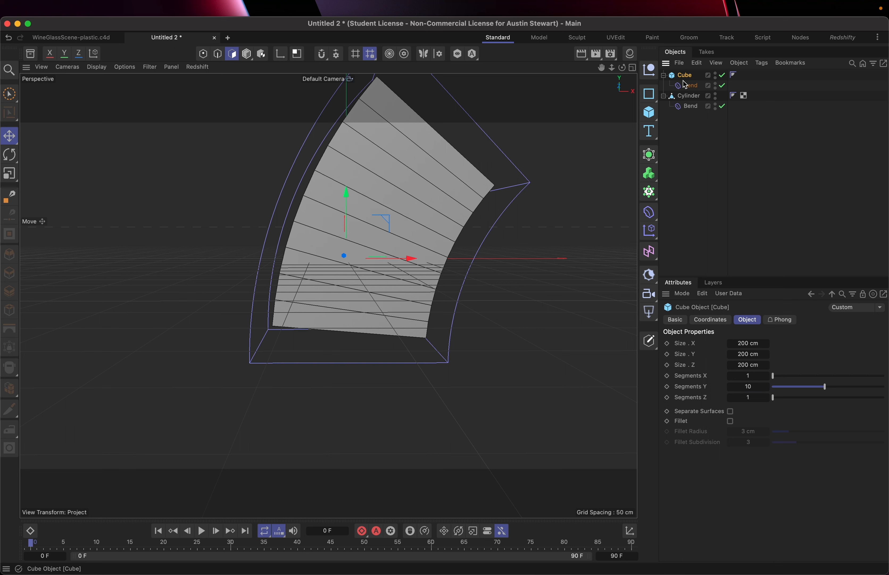
click(685, 87)
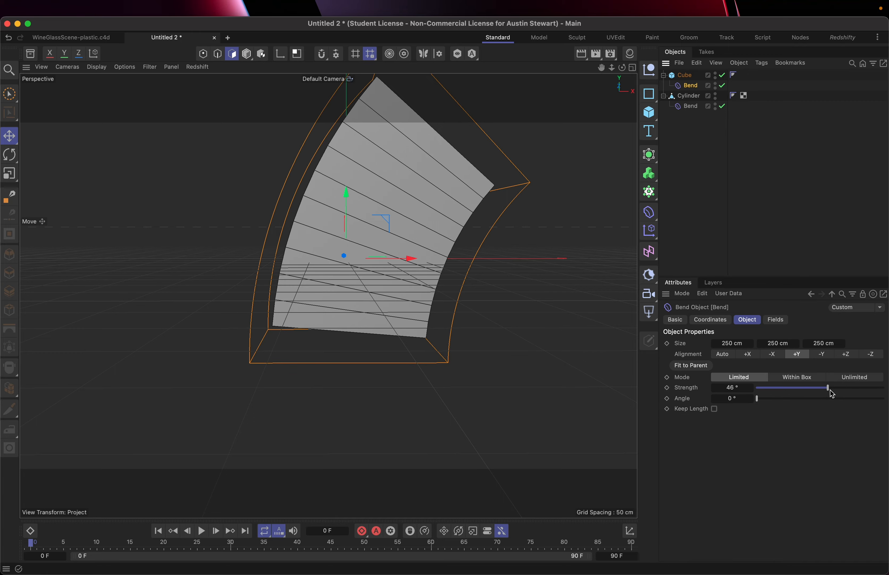
mouse_move(831, 392)
mouse_down()
mouse_move(886, 398)
mouse_move(814, 387)
mouse_move(823, 388)
mouse_move(724, 392)
mouse_move(849, 397)
mouse_move(831, 387)
mouse_move(840, 389)
mouse_up()
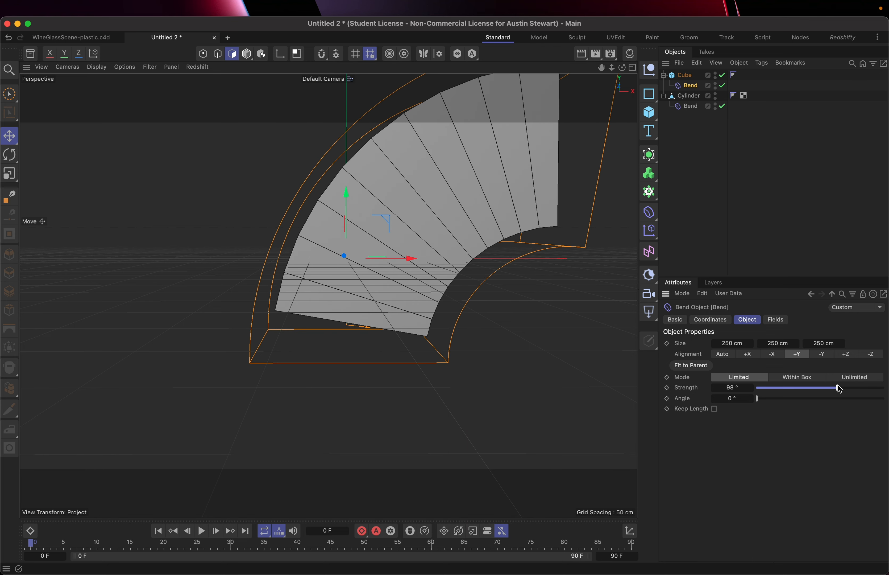
drag(759, 399, 711, 410)
- Reset the strength of the cube's Bend deformer to 0° and delete the cube with its deformer
click(728, 387)
text(0)
key(Return)
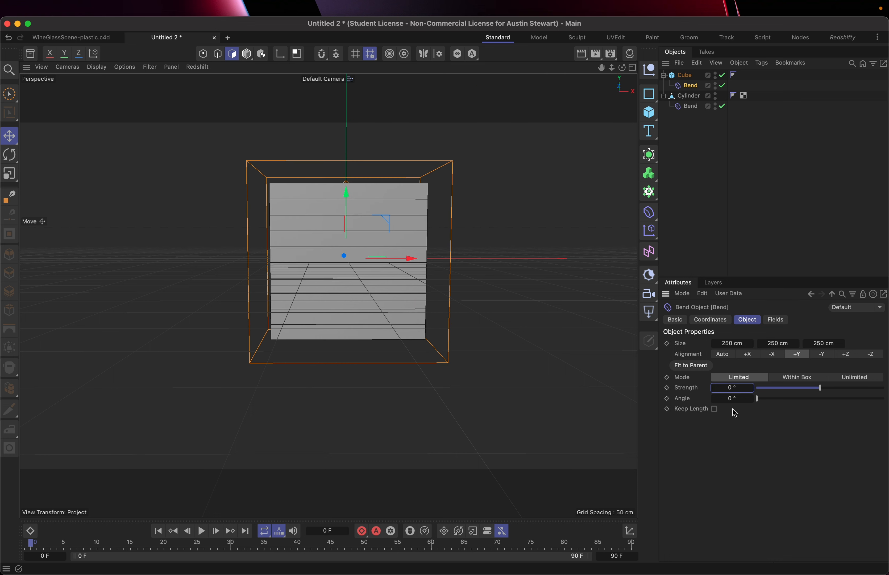
click(688, 76)
key(Delete)
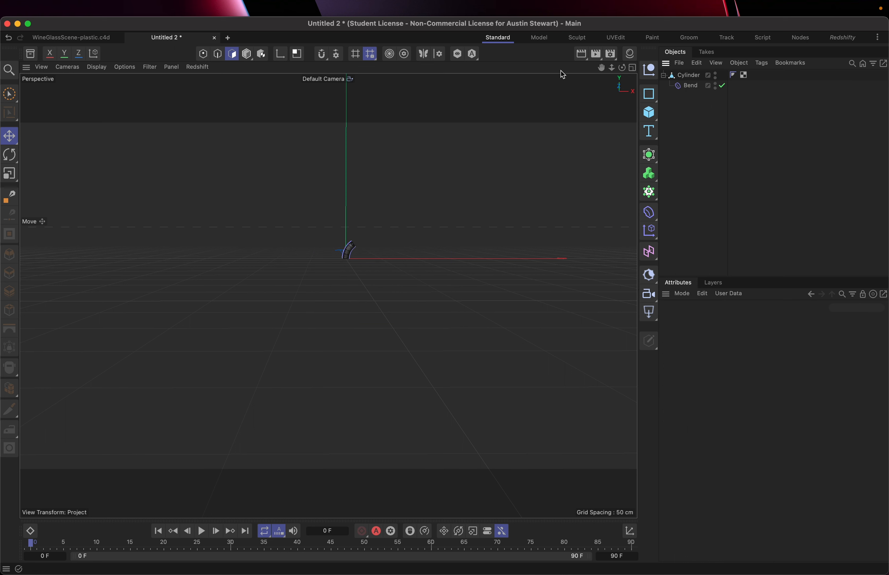
- Delete the Bend deformer from the cylinder
click(349, 235)
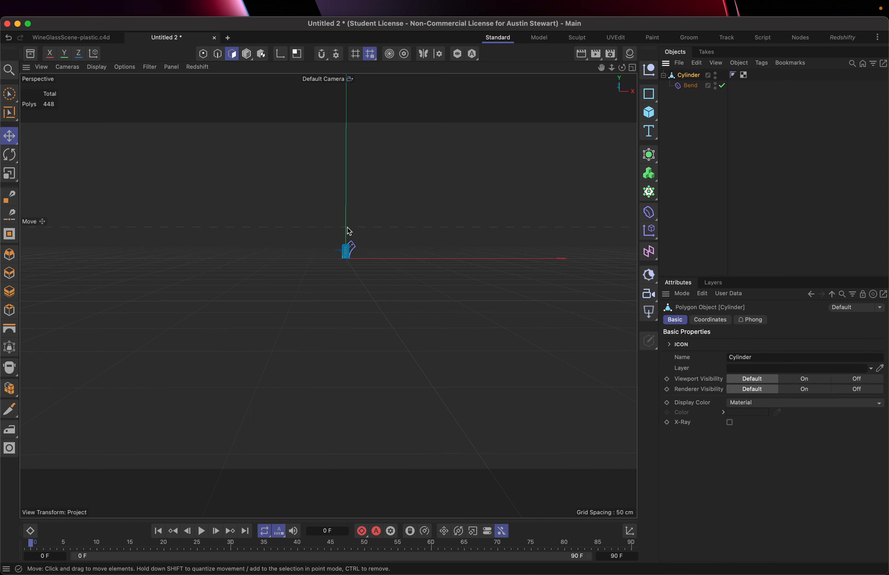
key(o)
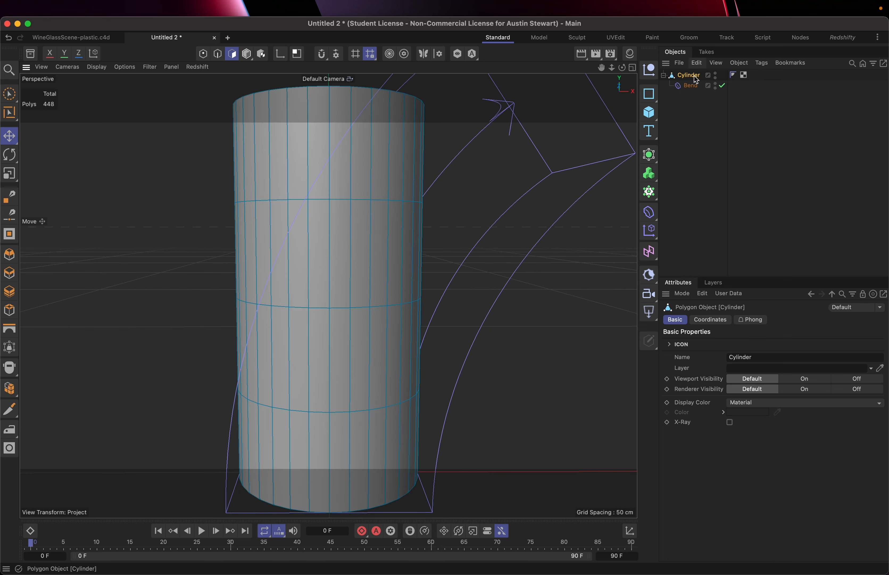
click(699, 109)
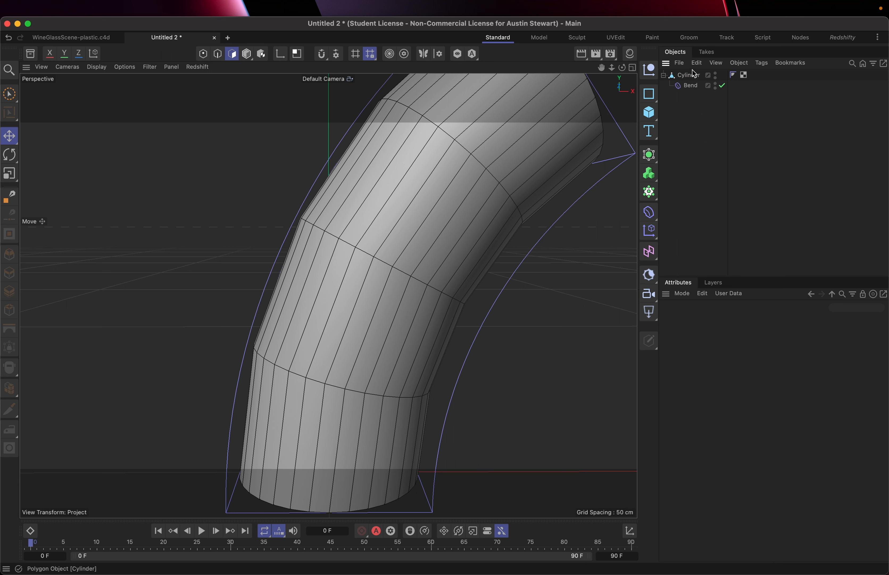
click(693, 77)
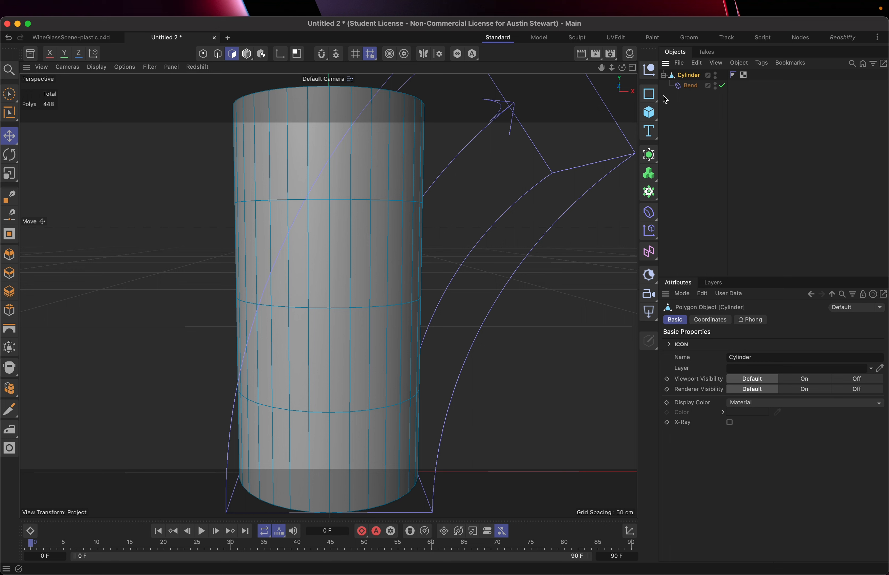
click(690, 88)
key(Delete)
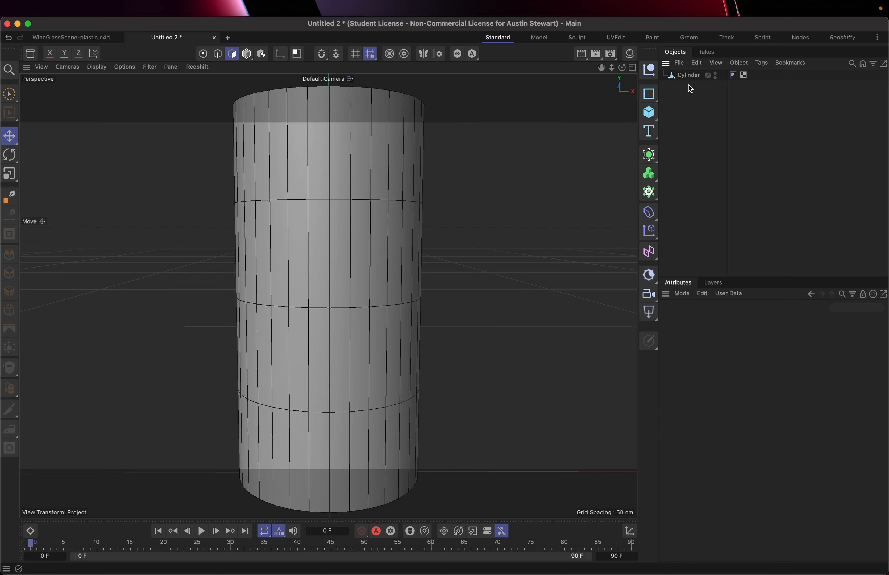
- Give the cylinder a Displacer deformer with its type set to Intensity (Centered) and turn the deformer on
click(653, 217)
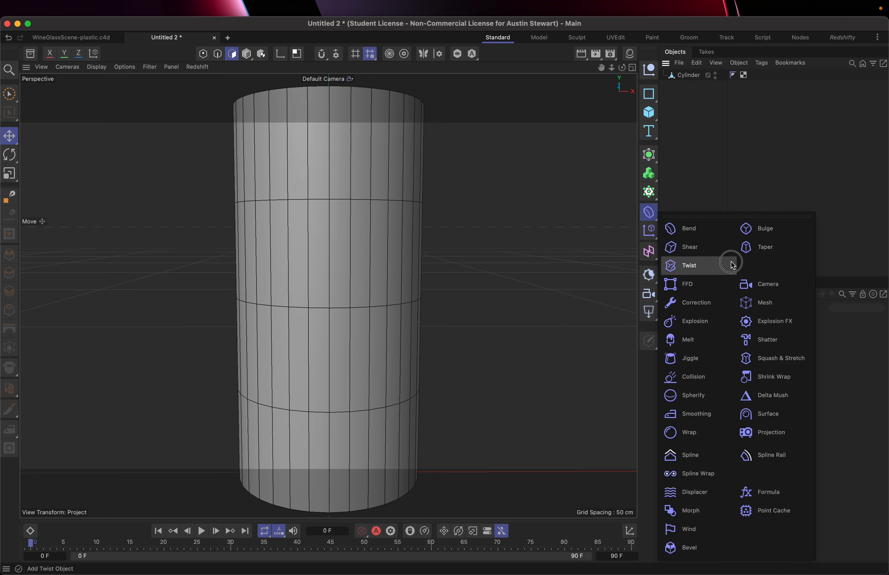
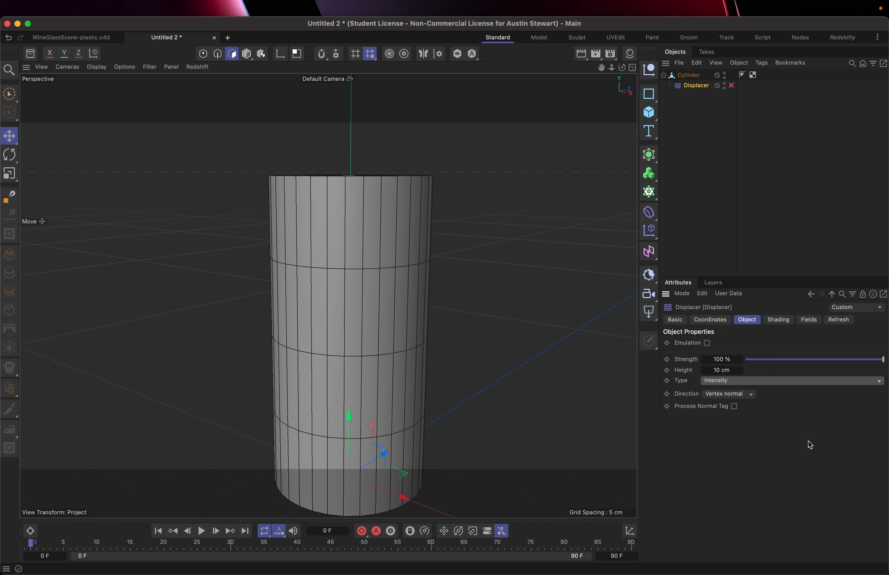
click(743, 382)
click(750, 403)
click(731, 86)
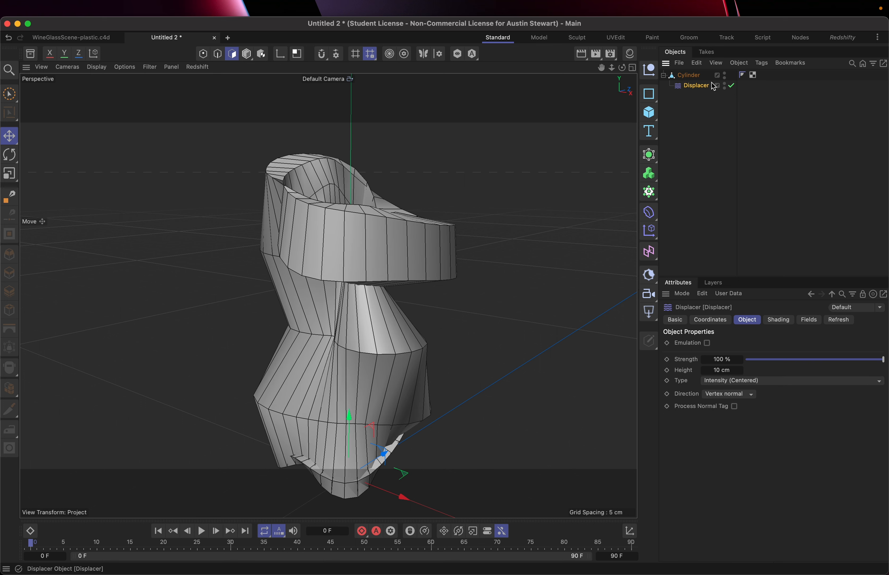
- Set the Displacer's height to 1 cm and view the deformed cylinder from above its rim
click(723, 370)
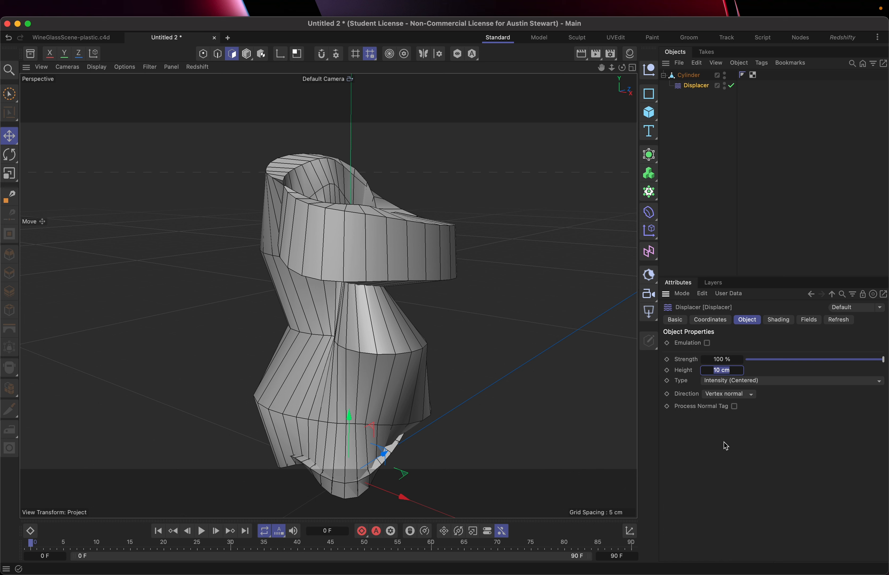
text(1)
key(Return)
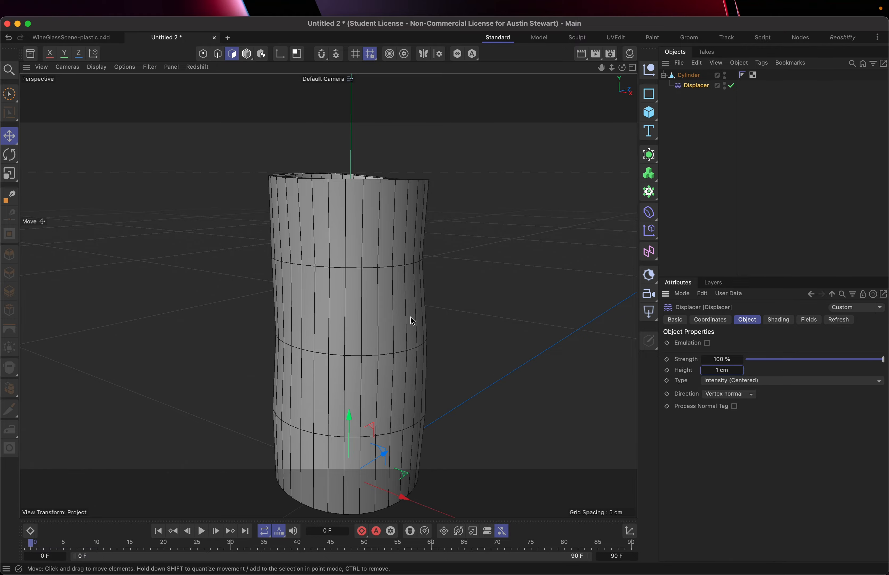
mouse_move(409, 316)
alt+mouse_down()
mouse_move(417, 397)
mouse_move(437, 422)
mouse_move(404, 430)
mouse_move(391, 414)
mouse_move(443, 297)
mouse_move(349, 362)
mouse_move(345, 379)
mouse_move(353, 324)
mouse_move(389, 289)
mouse_move(417, 279)
mouse_move(351, 321)
mouse_move(300, 298)
mouse_move(348, 287)
mouse_move(371, 343)
mouse_move(398, 328)
alt+mouse_up()
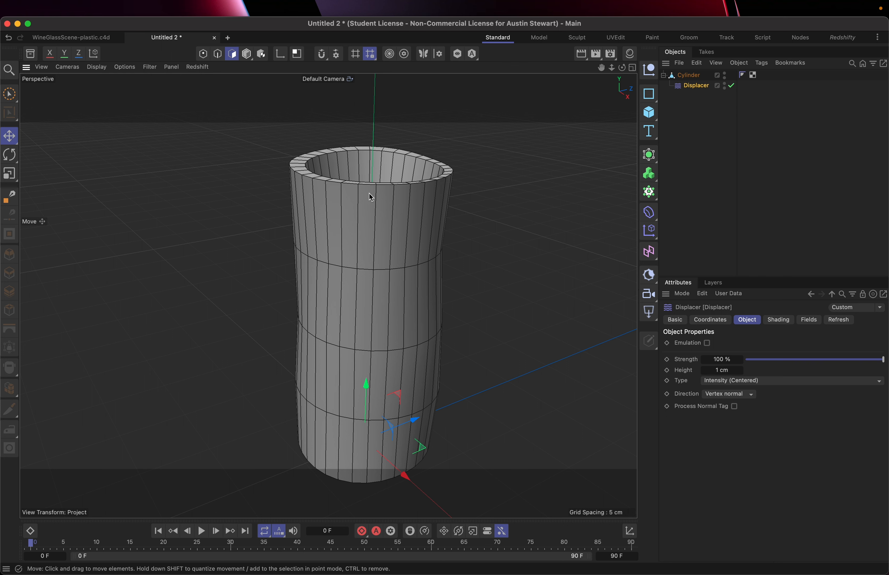
alt+drag(353, 237, 330, 247)
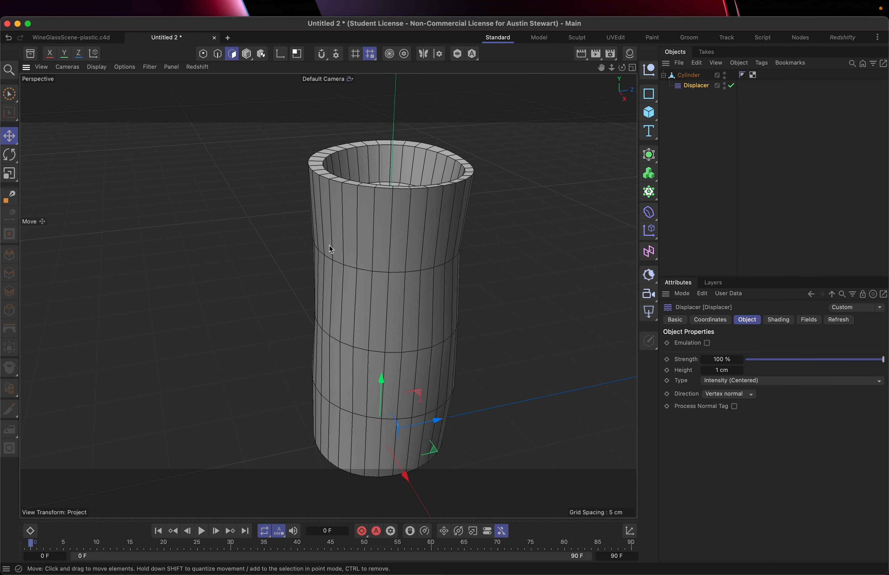
alt+drag(329, 245, 352, 278)
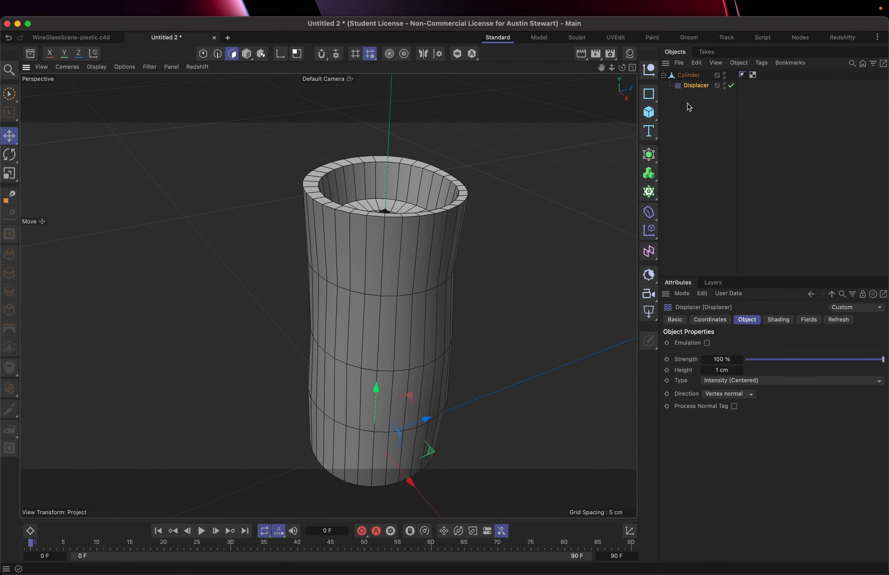
- Add a loop cut around the cylinder's outer wall just below the rim, at an offset of about 85%
click(686, 75)
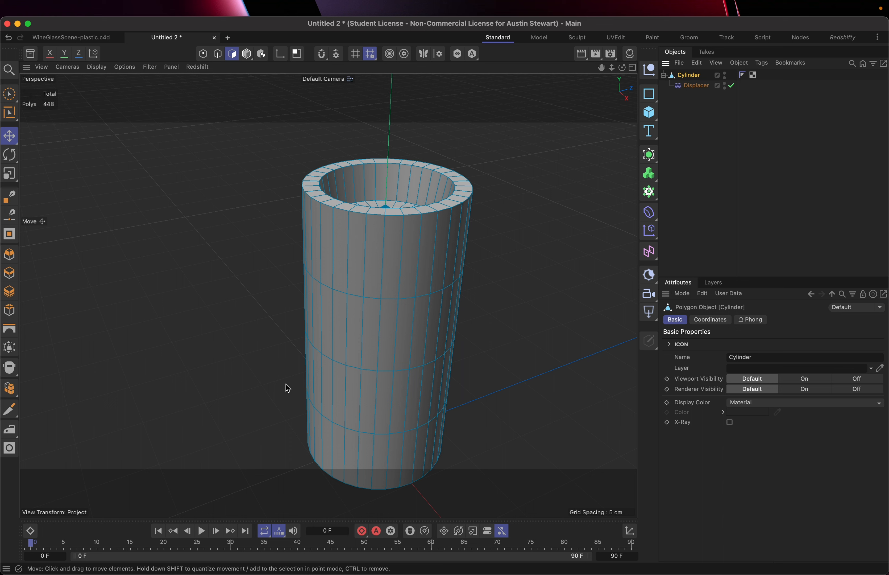
key(k)
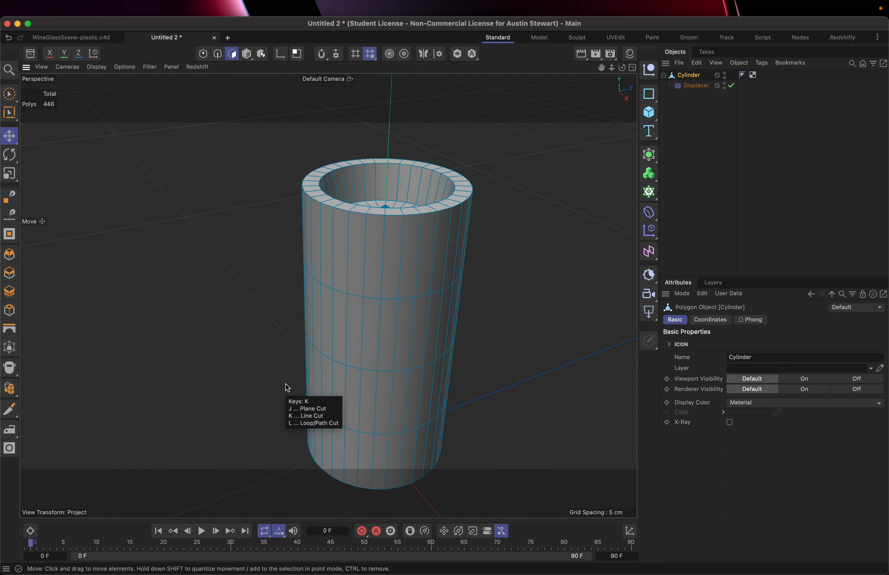
key(l)
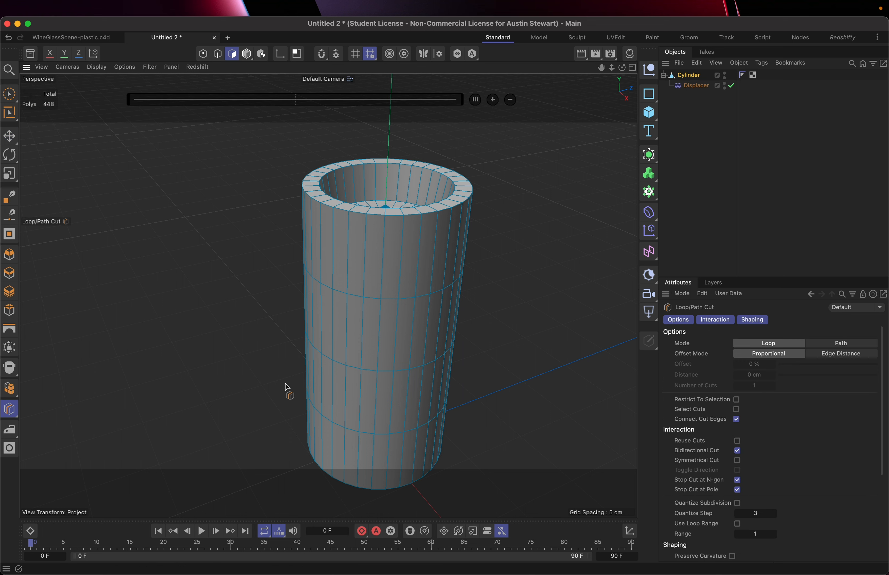
click(386, 228)
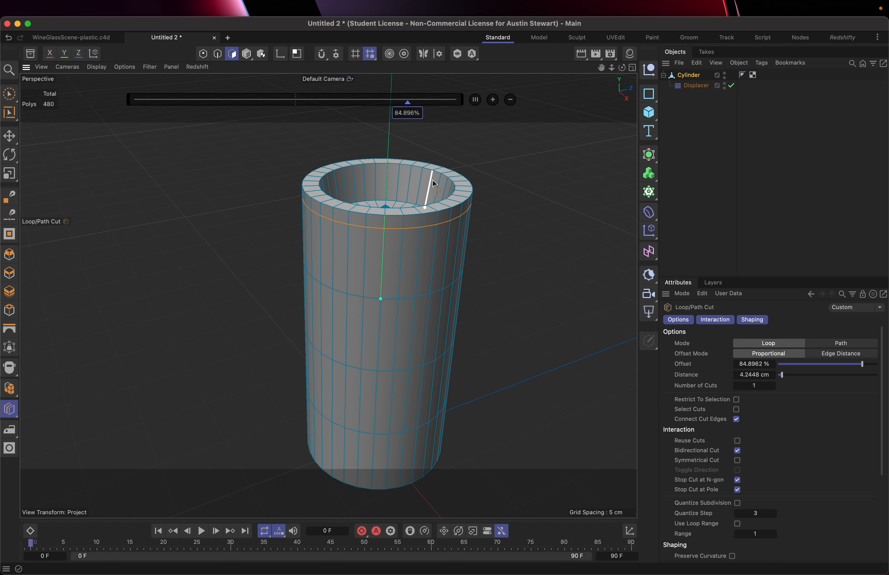
- Add loop cuts at about 24% and 56% on the recess's inner wall and two more on the outer wall beneath the existing cut
scroll(433, 183, up, 5)
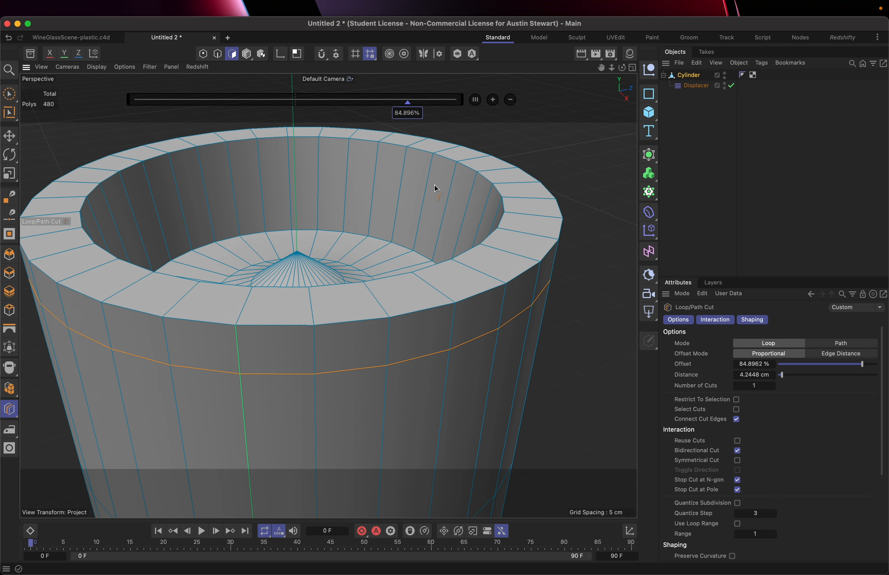
click(450, 188)
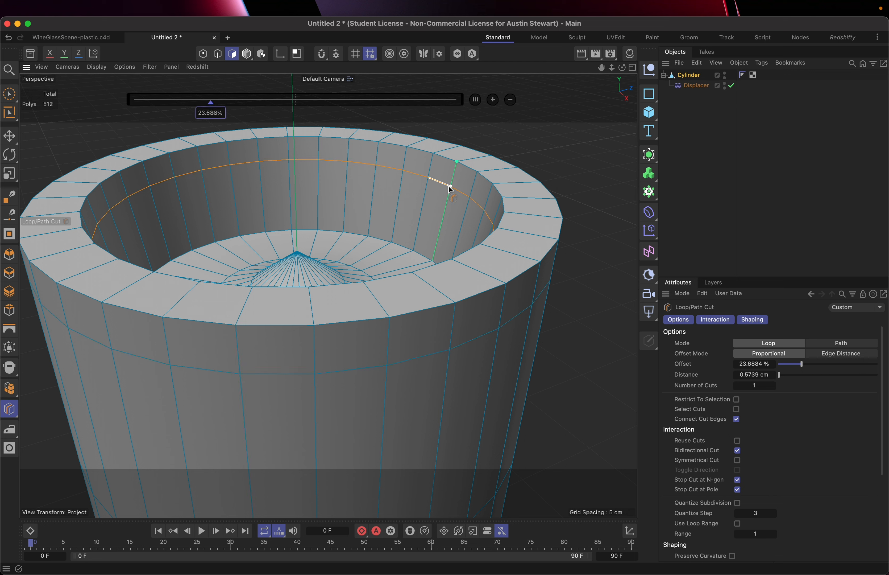
click(446, 222)
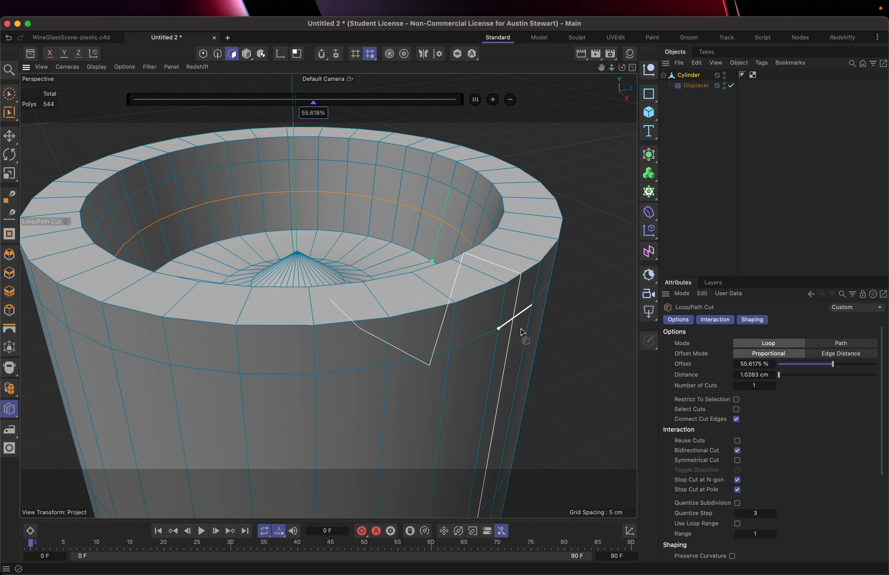
click(531, 373)
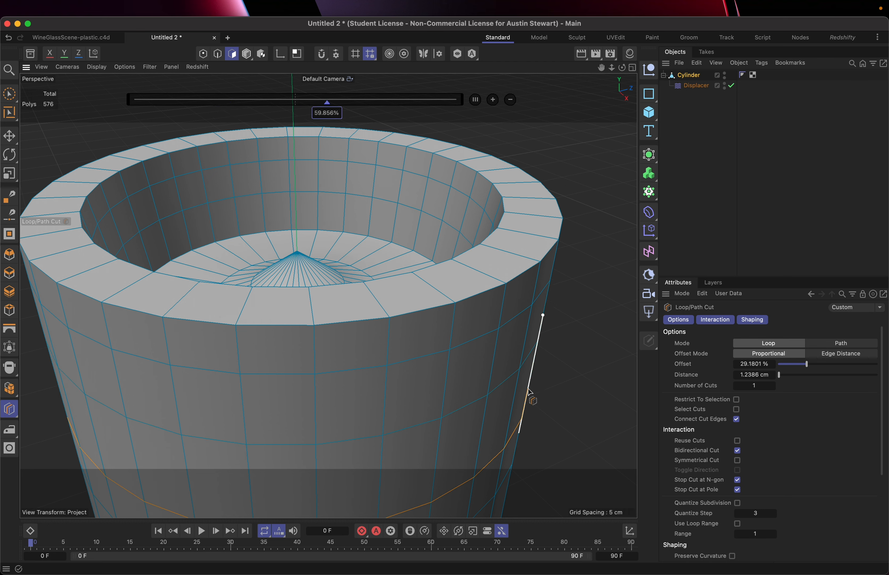
click(529, 391)
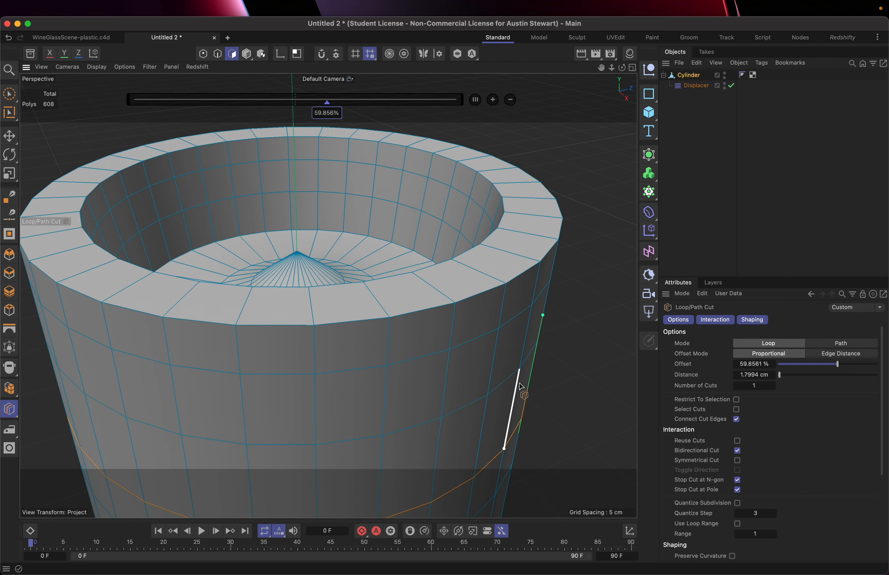
- Add one loop cut to the outer part of the recessed floor and two around the rim's top face, at about 40% and 48%
alt+drag(519, 386, 508, 422)
scroll(508, 422, down, 5)
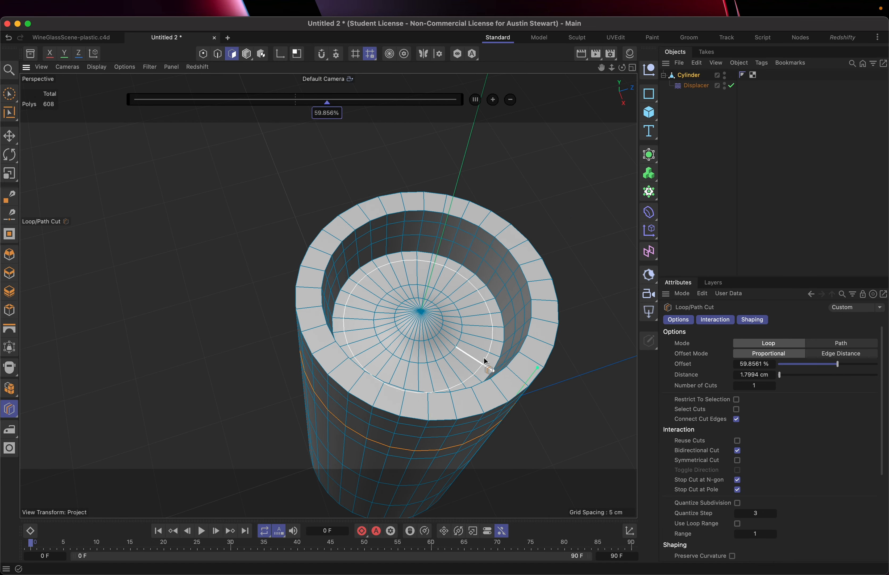
click(483, 347)
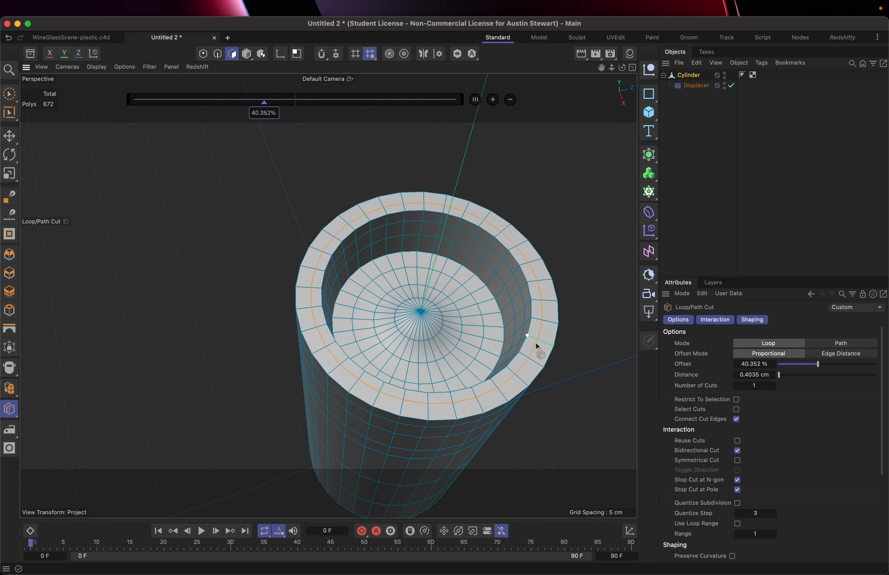
click(543, 349)
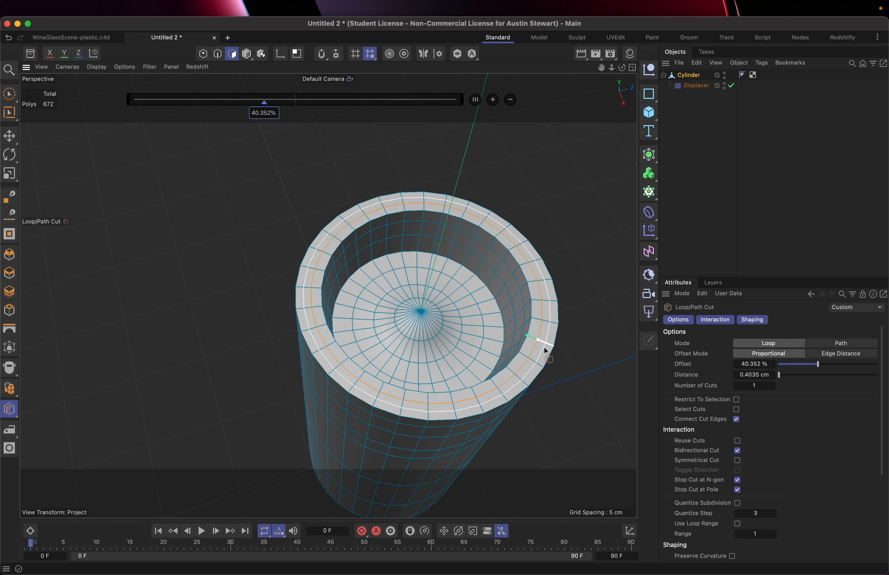
click(545, 349)
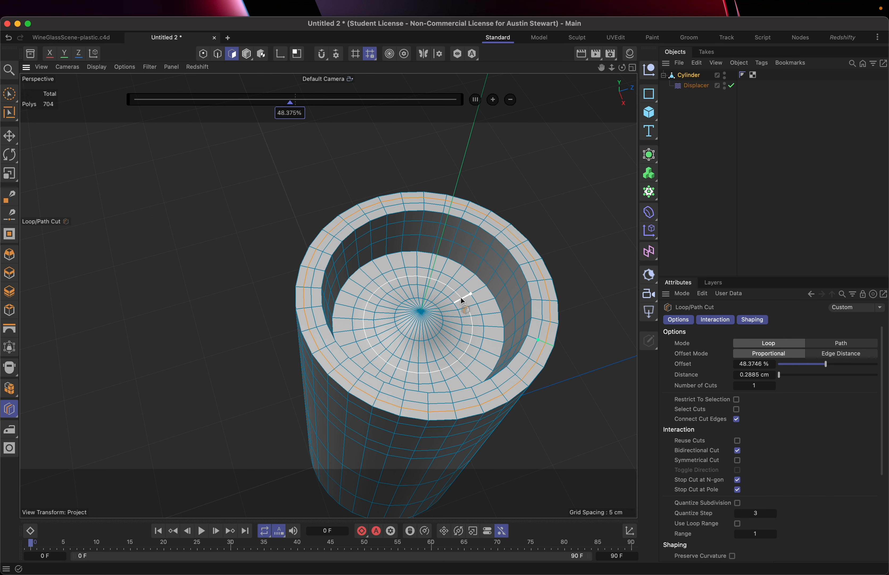
- Select the third edge loop below the rim on the outer wall and slide it up by about 0.54 cm
alt+drag(461, 298, 482, 216)
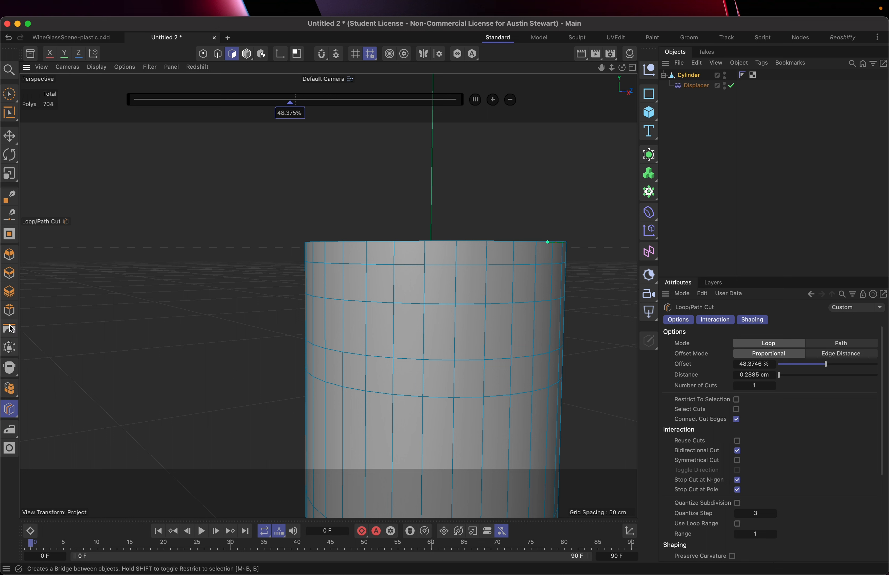
click(217, 53)
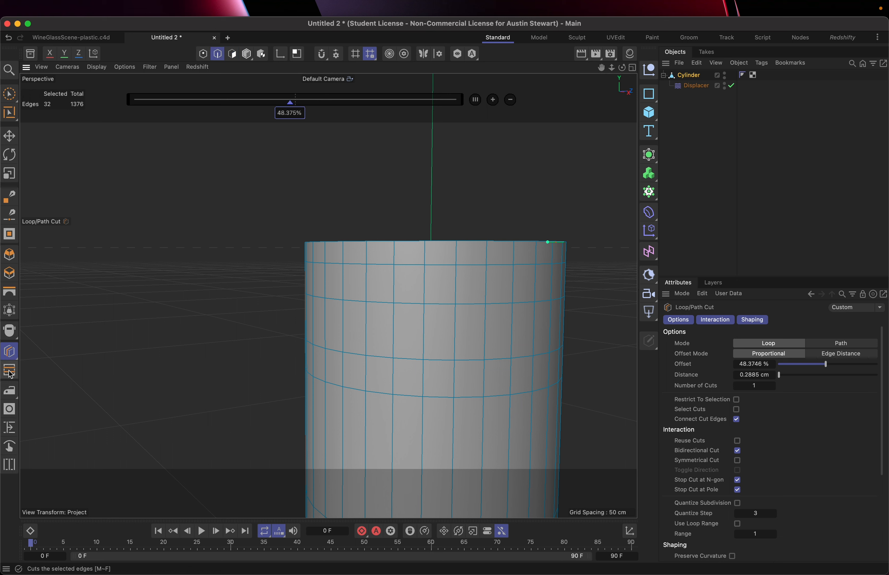
click(9, 427)
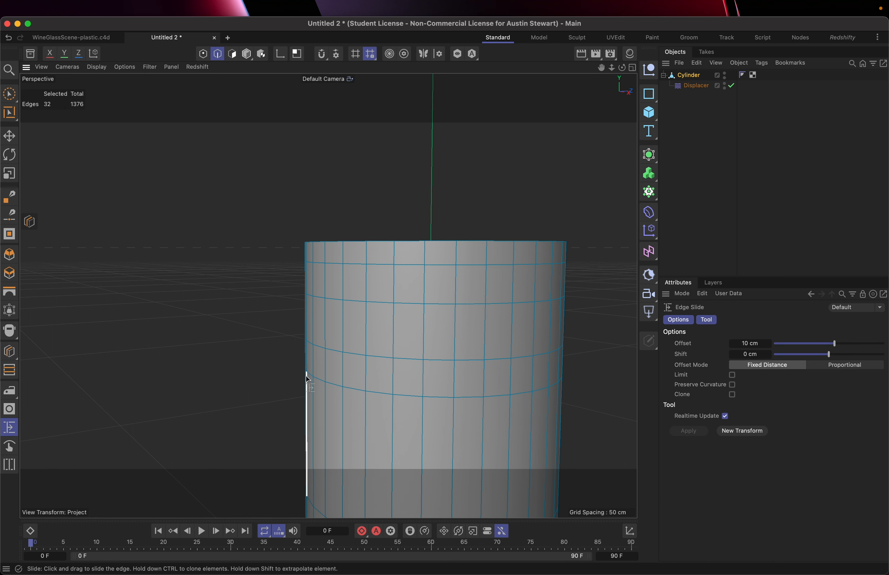
key(u)
key(l)
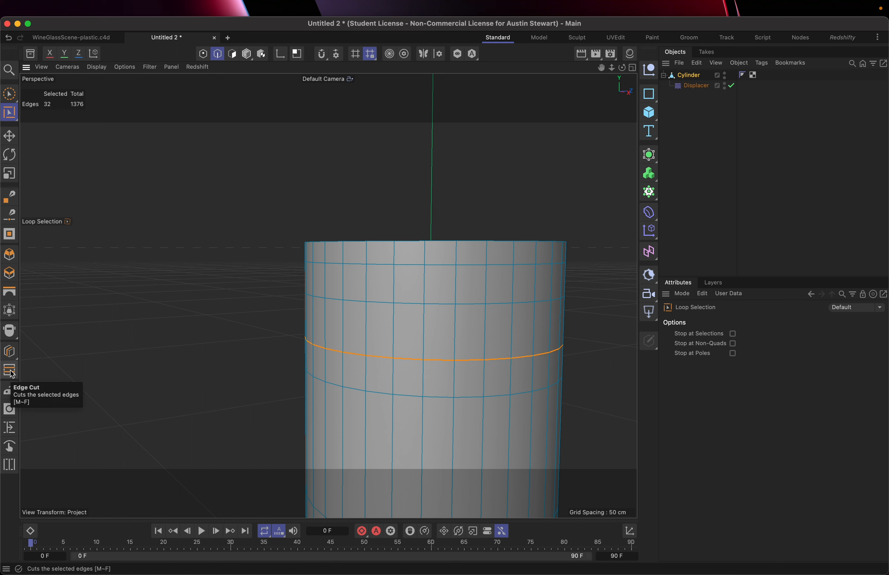
click(9, 427)
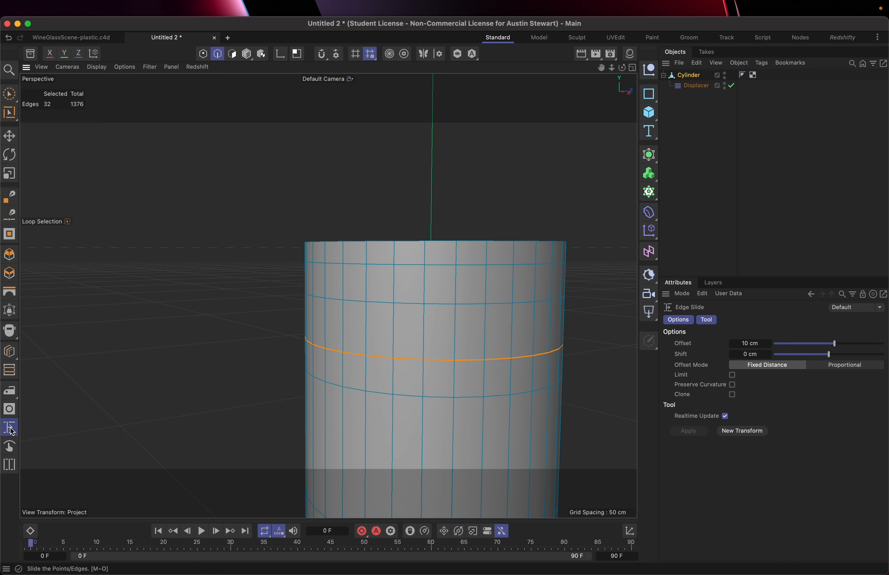
drag(387, 358, 390, 343)
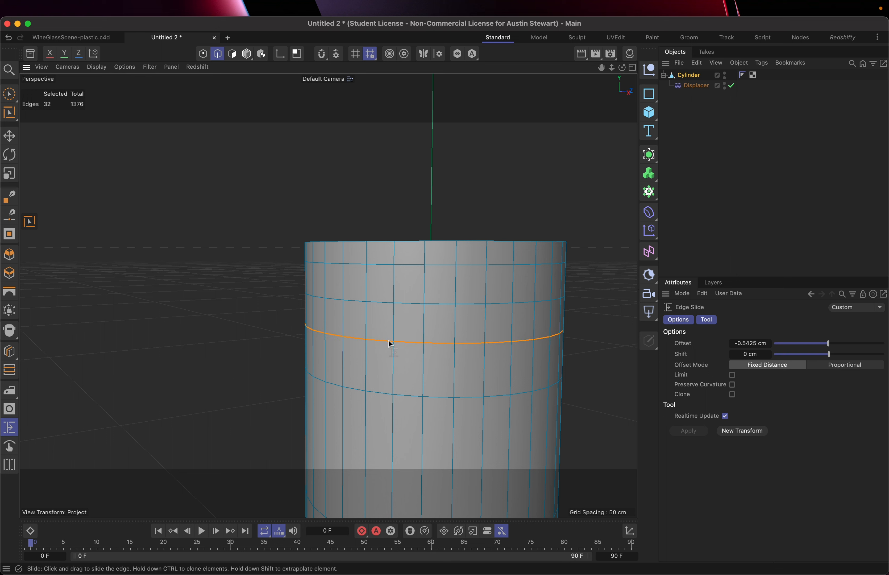
- Select the fourth edge loop below the rim on the outer wall and slide it up by about 0.53 cm
key(u)
key(l)
click(380, 390)
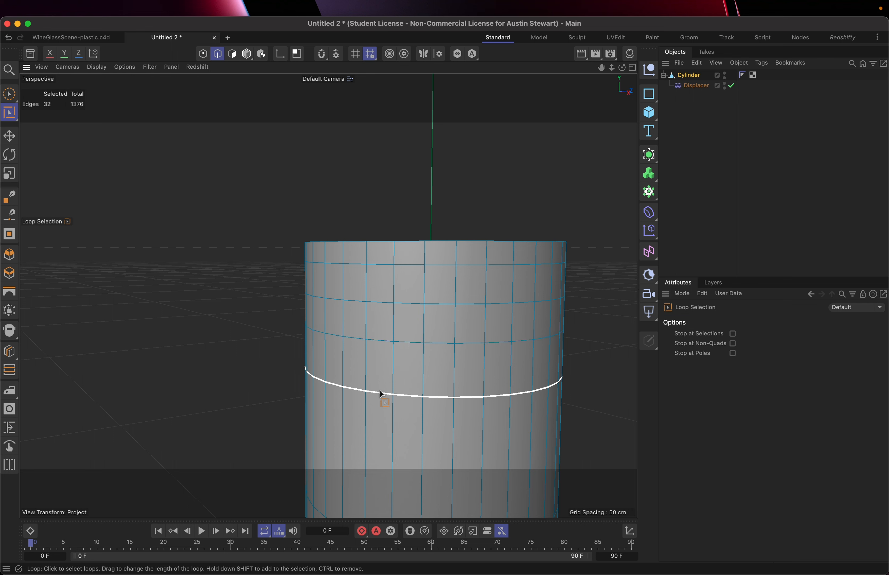
key(m)
key(o)
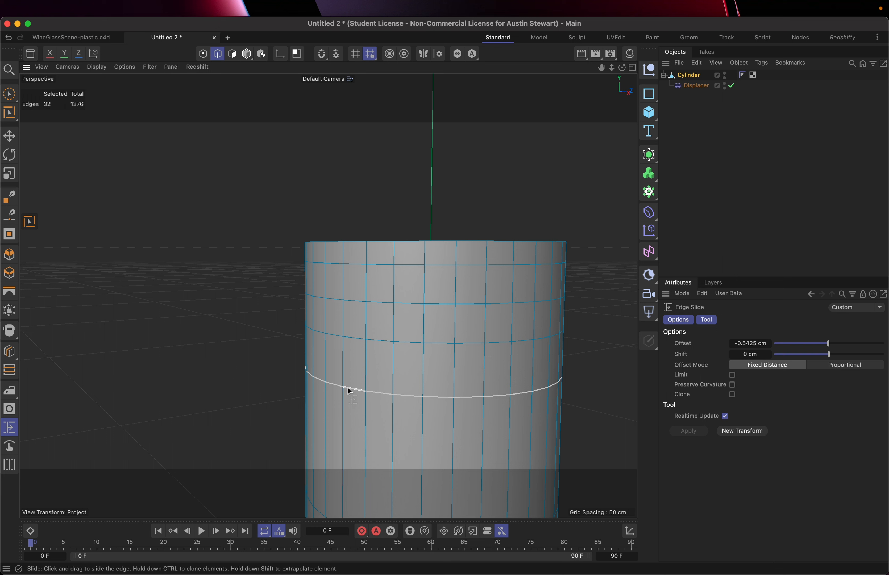
drag(348, 388, 394, 347)
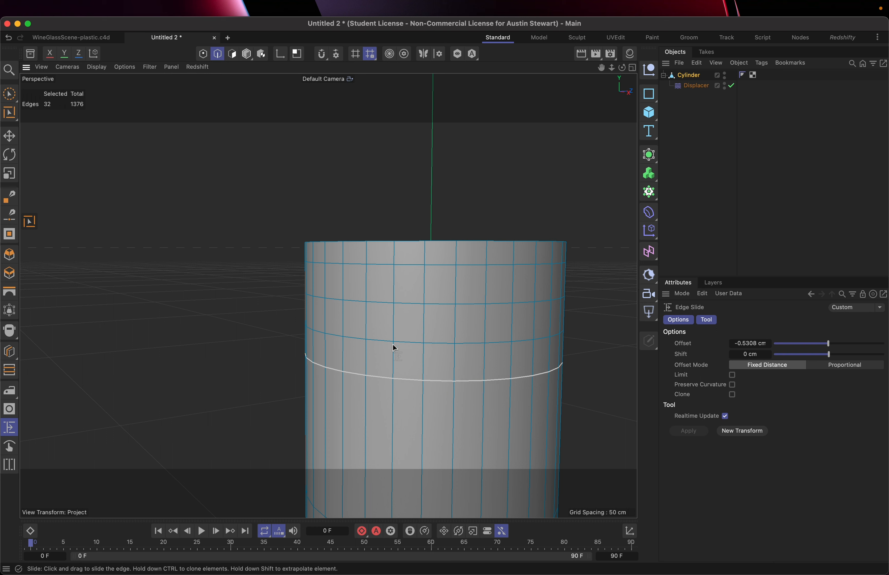
- Select the middle ring of polygons on the rim's top face and move it slightly up along Y
click(694, 84)
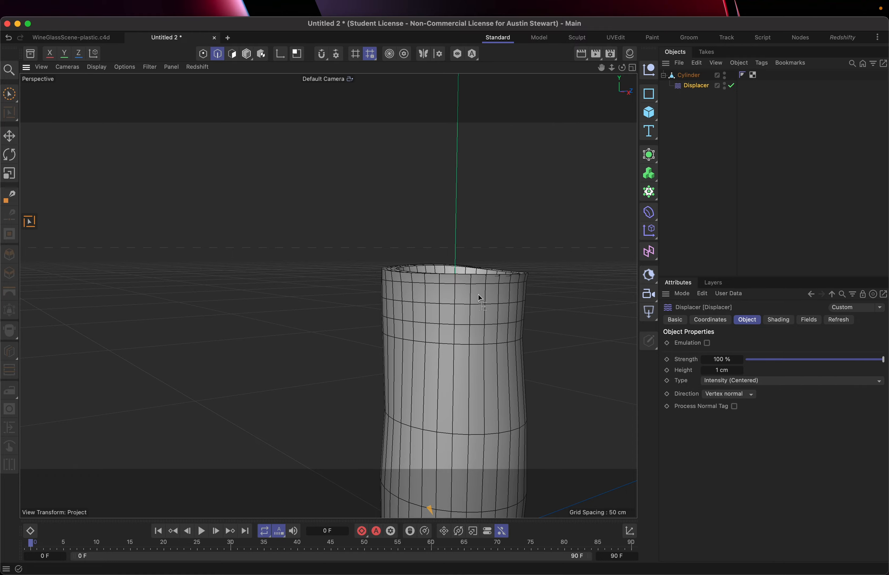
alt+drag(478, 295, 546, 277)
scroll(532, 278, up, 5)
scroll(532, 280, down, 3)
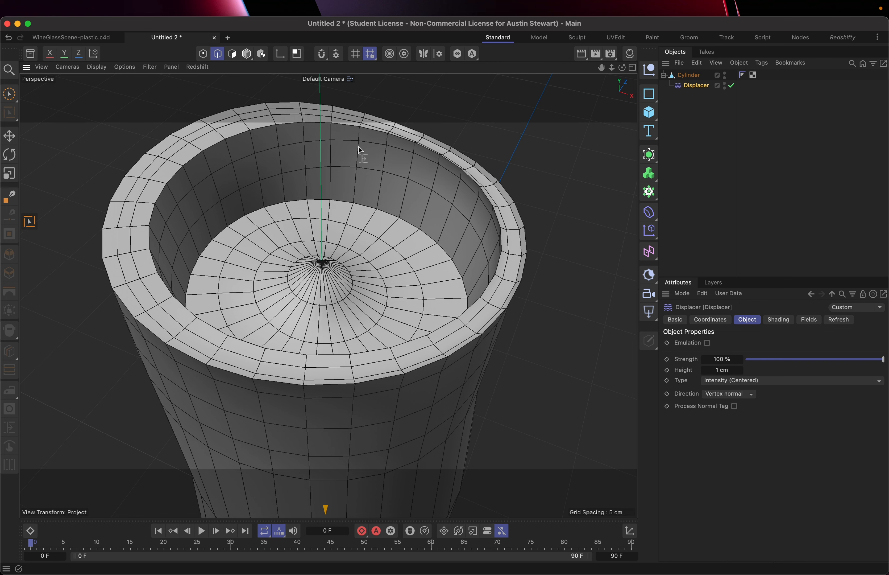
click(232, 54)
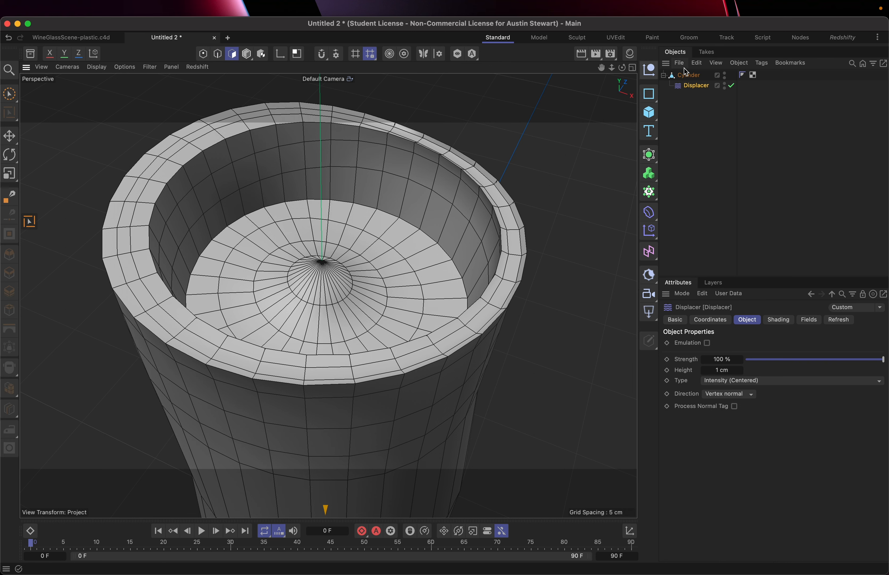
click(696, 76)
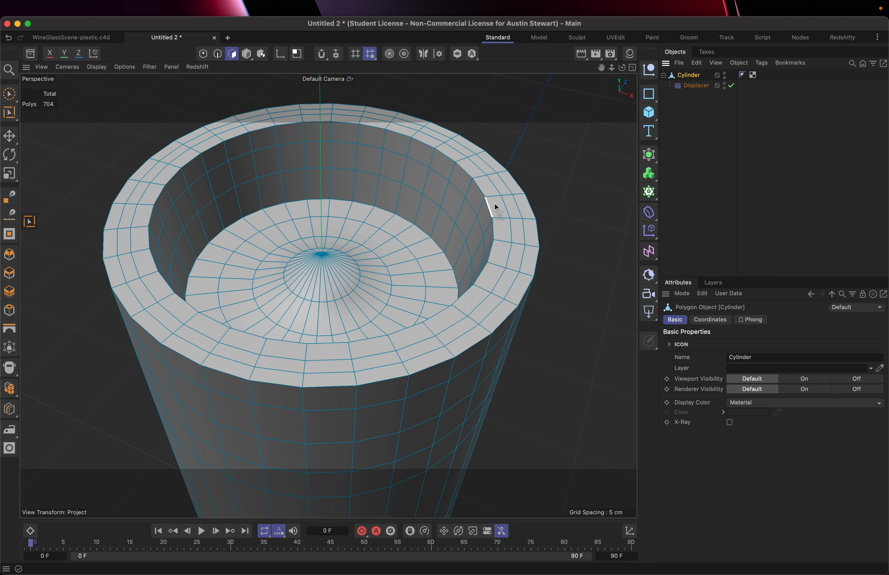
key(u)
key(l)
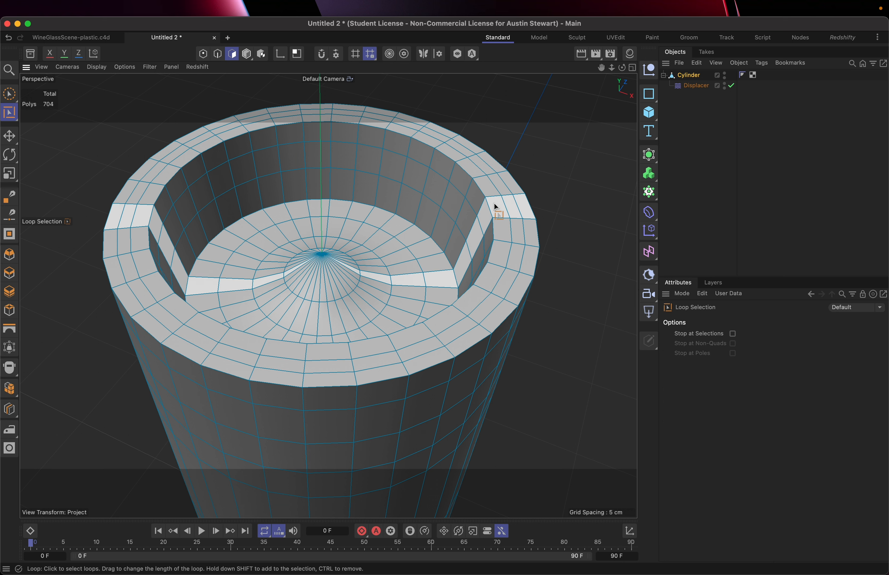
click(518, 242)
key(e)
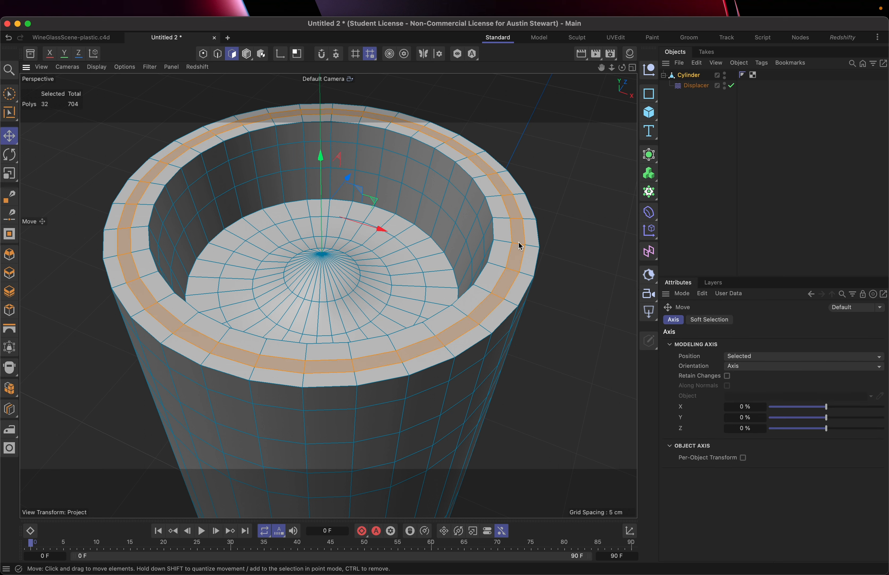
drag(323, 160, 321, 154)
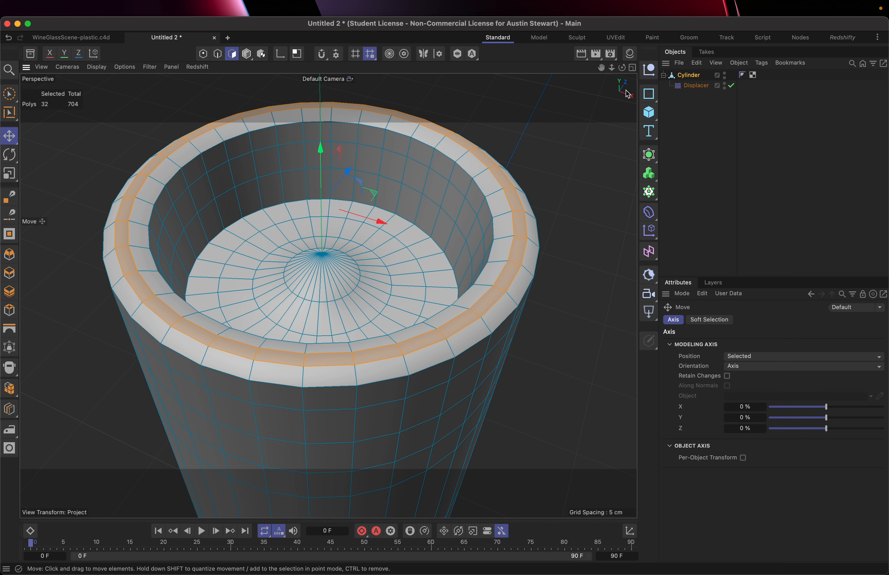
- Check the Displacer's effect on the cylinder and its shading settings, and add a Linear Field to its fields
click(709, 86)
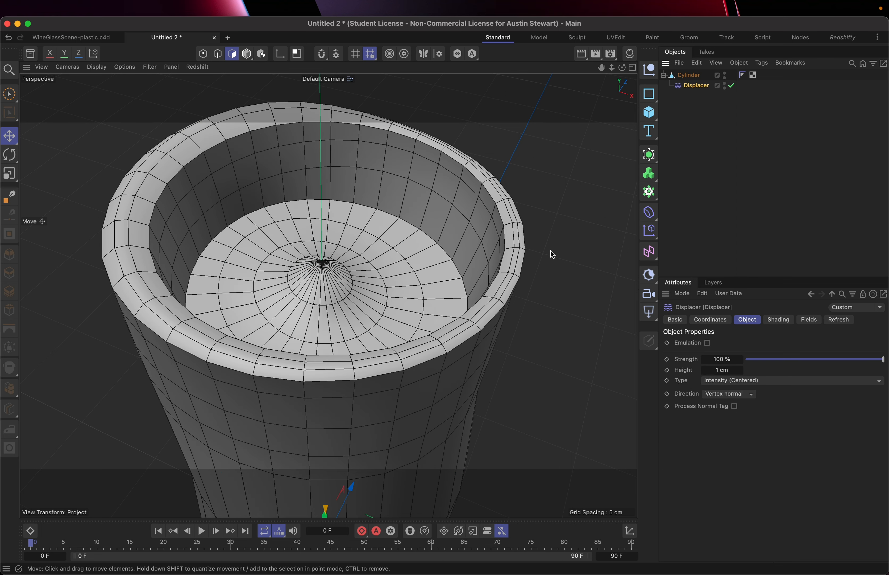
alt+drag(494, 272, 494, 235)
scroll(494, 235, down, 10)
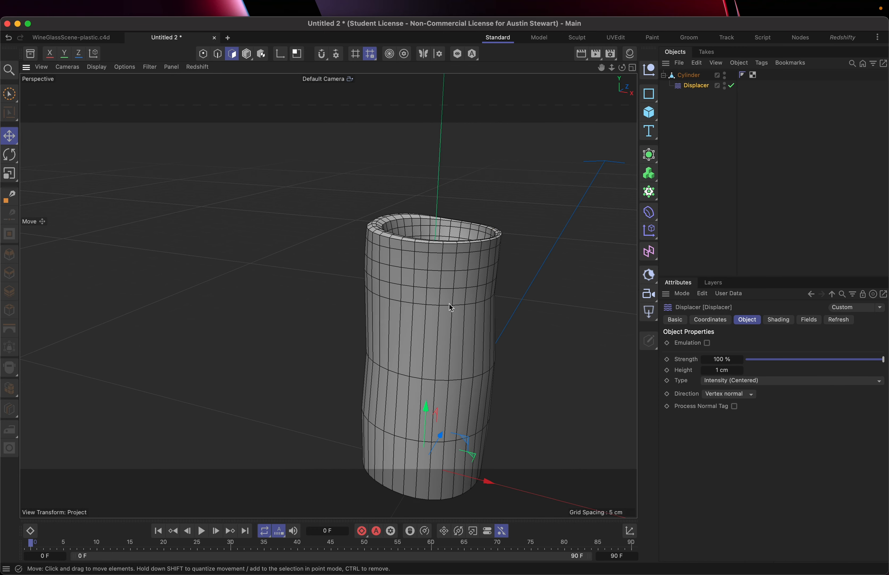
alt+drag(451, 306, 440, 426)
alt+drag(456, 378, 452, 241)
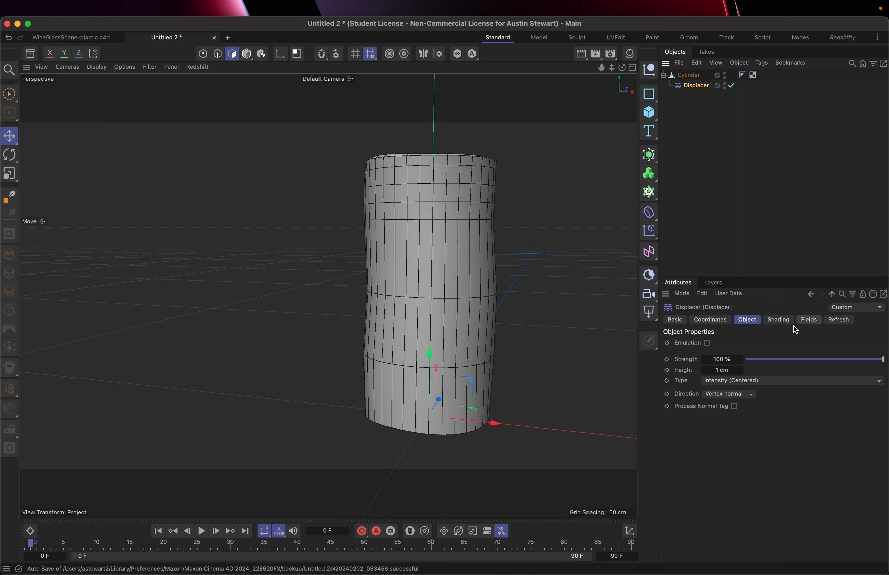
click(781, 321)
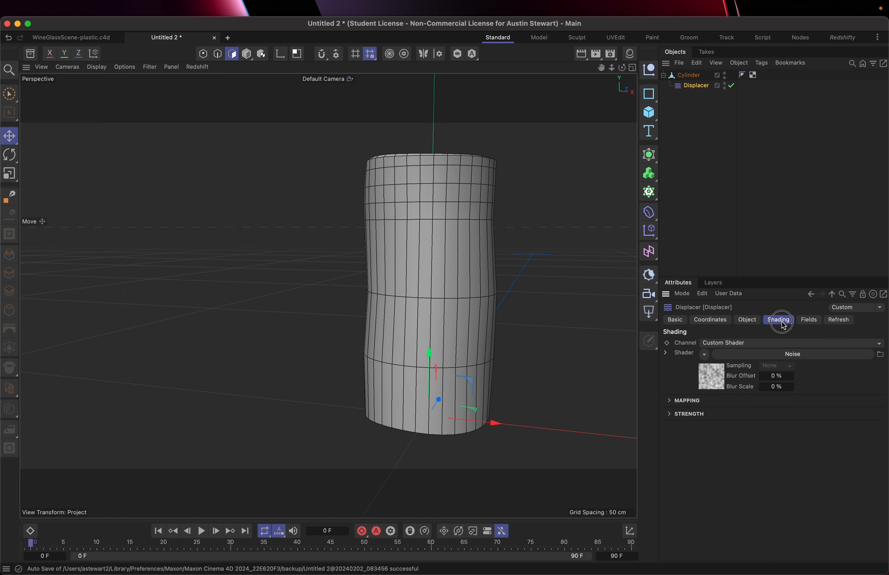
click(744, 322)
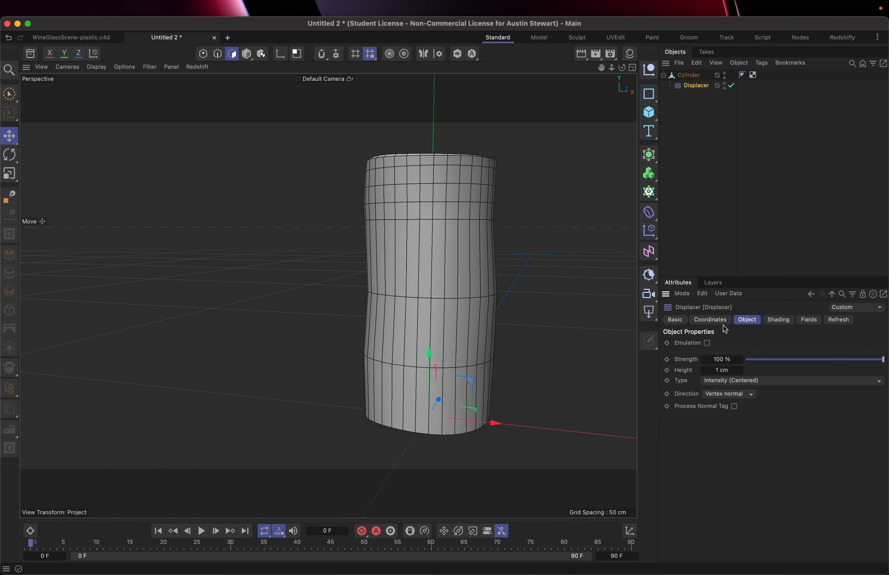
click(812, 320)
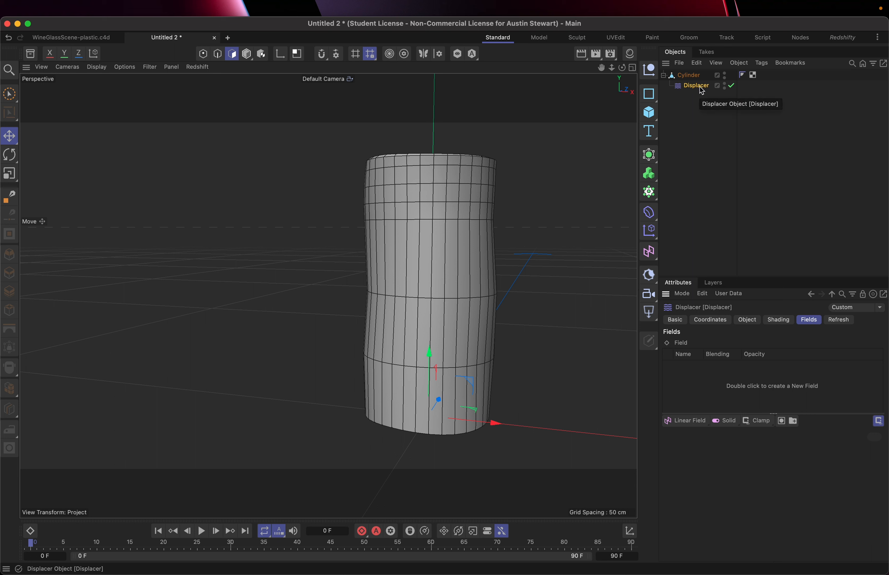
click(683, 423)
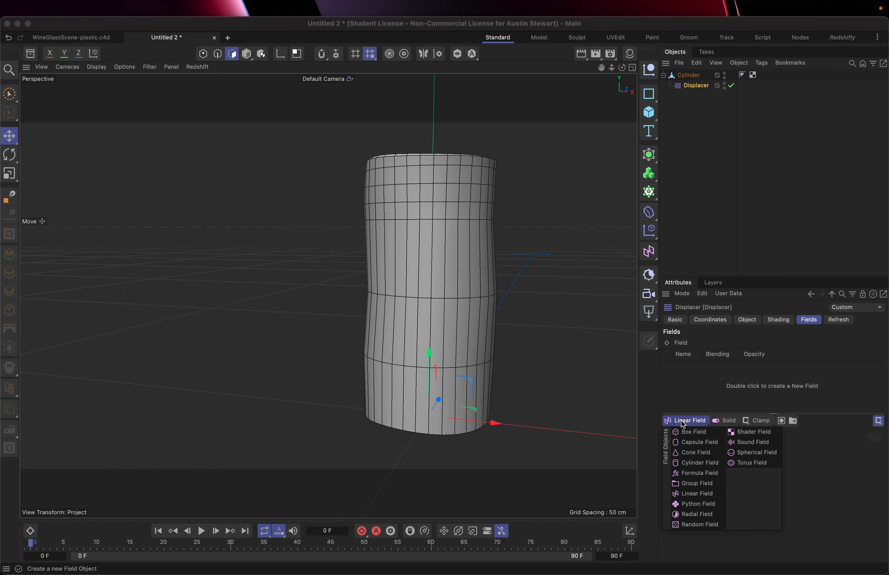
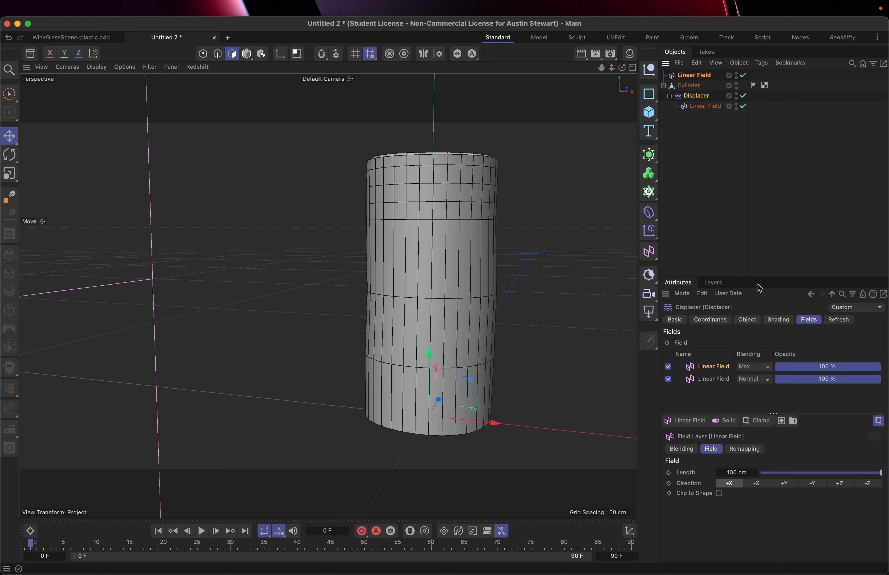
key(super+z)
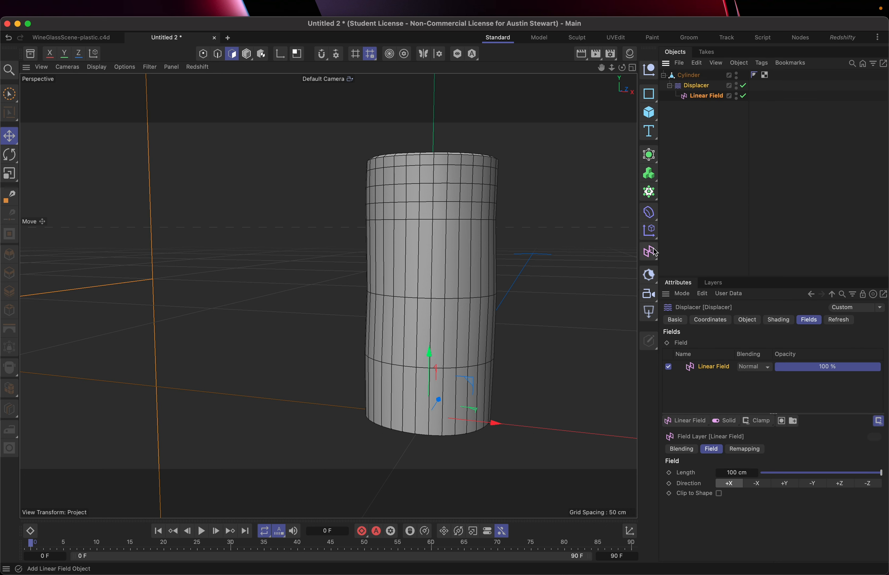
click(689, 149)
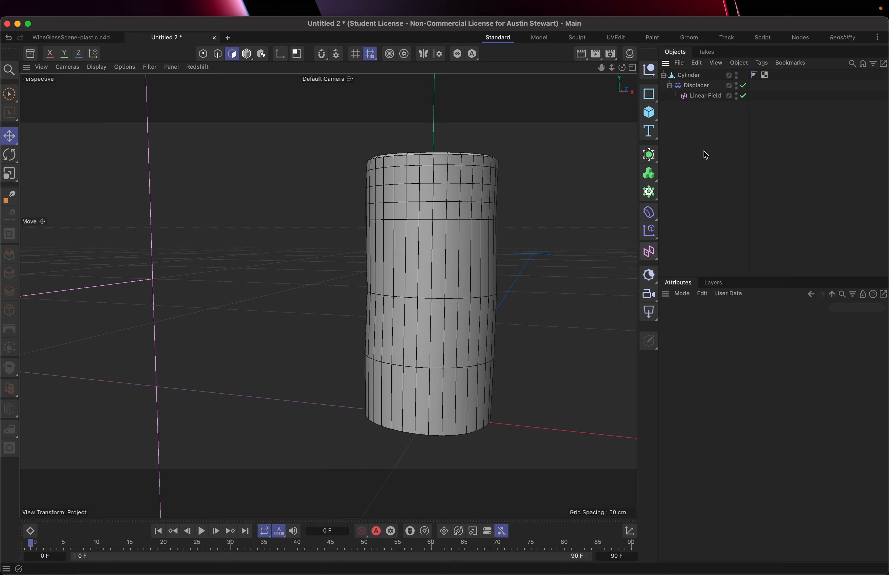
click(650, 257)
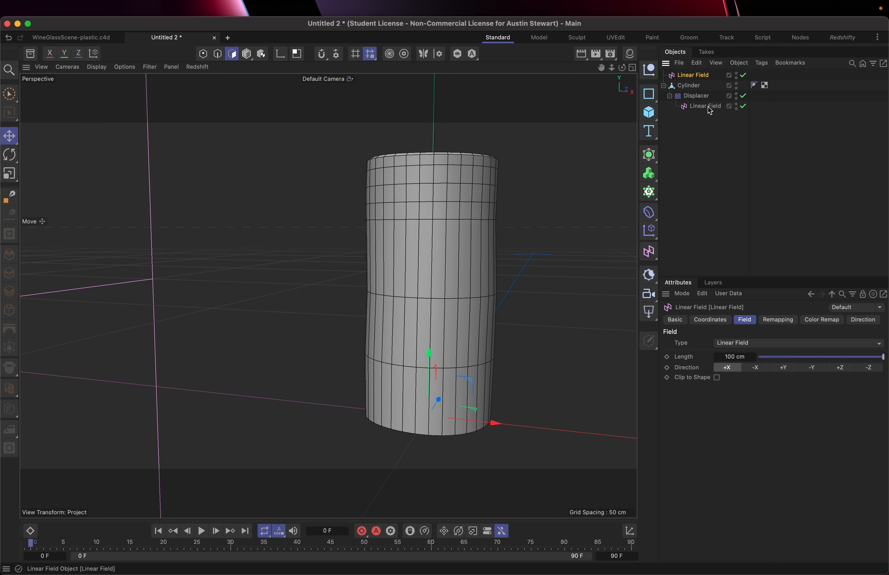
click(697, 96)
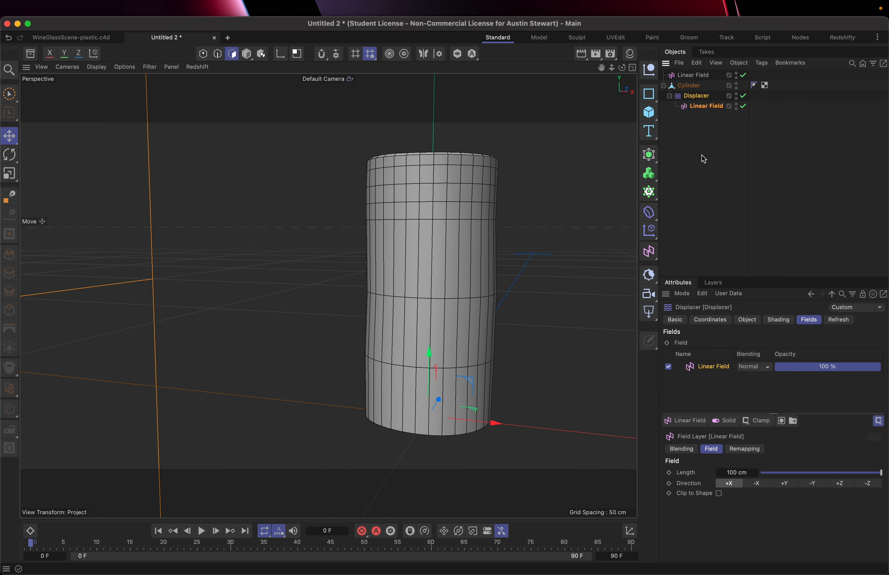
key(super+z)
key(super+z)
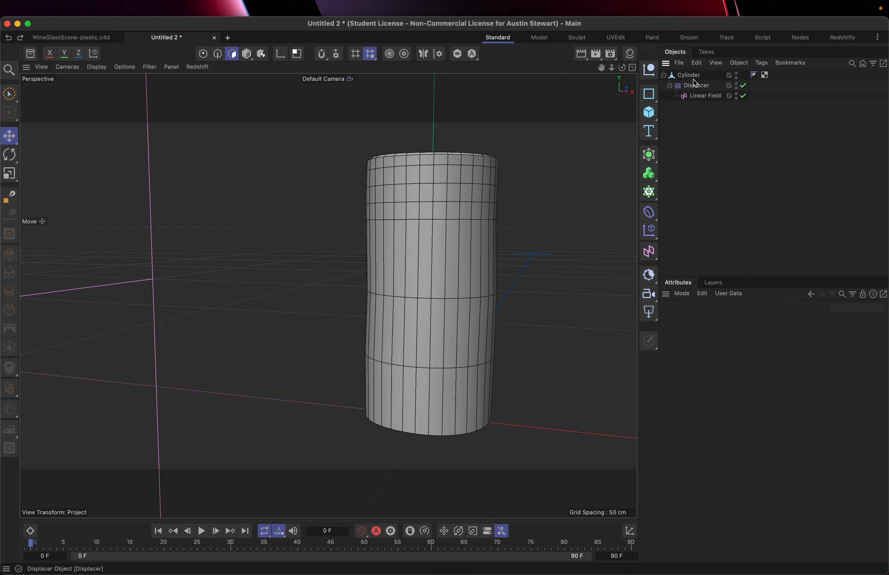
click(694, 86)
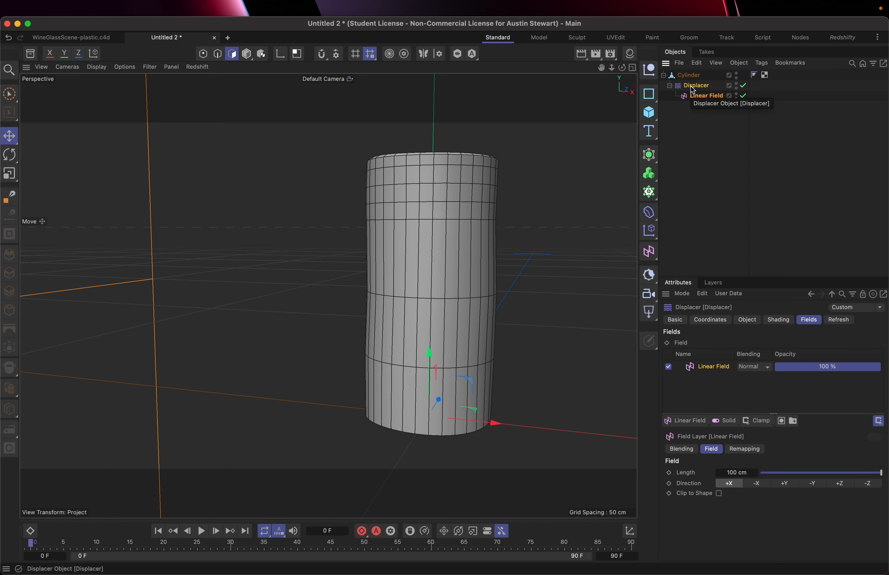
click(649, 252)
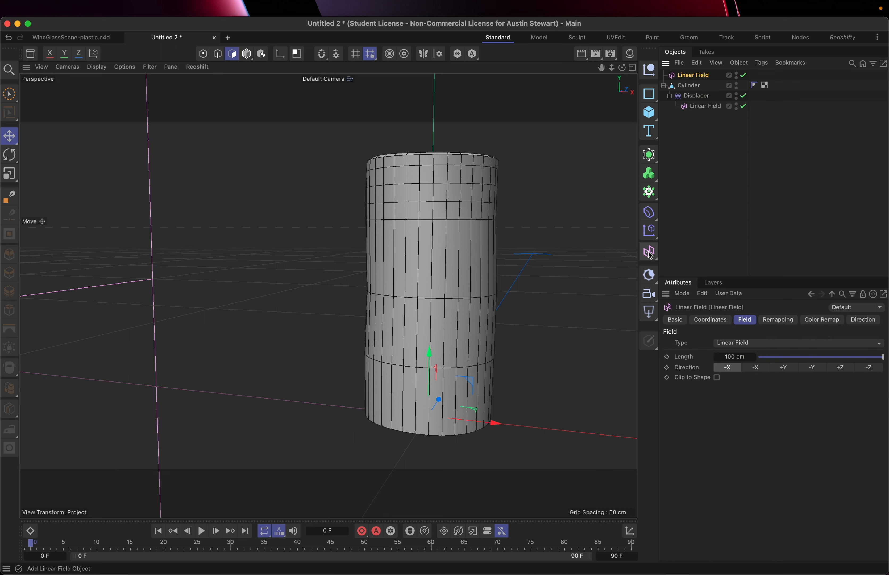
click(695, 98)
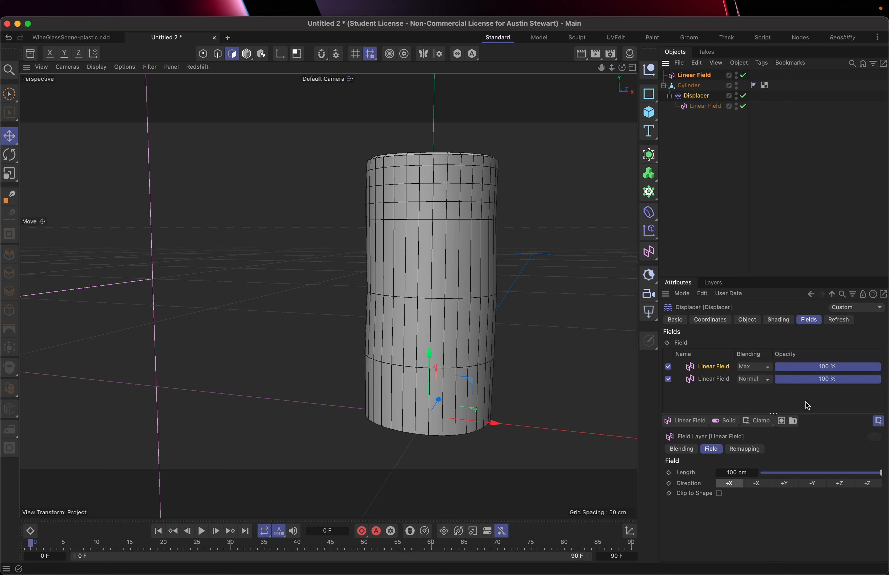
key(Delete)
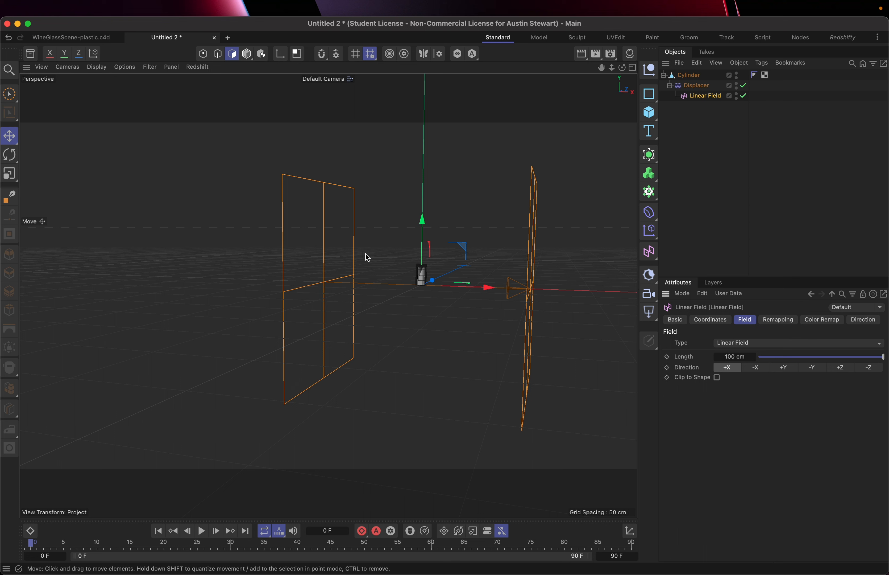
- Switch to Model mode and shorten the Displacer's Linear Field along X to a length of about 2.01 cm
alt+middle_drag(480, 333, 449, 339)
mouse_move(482, 336)
alt+mouse_down()
mouse_move(496, 333)
mouse_move(494, 319)
mouse_move(493, 335)
alt+mouse_up()
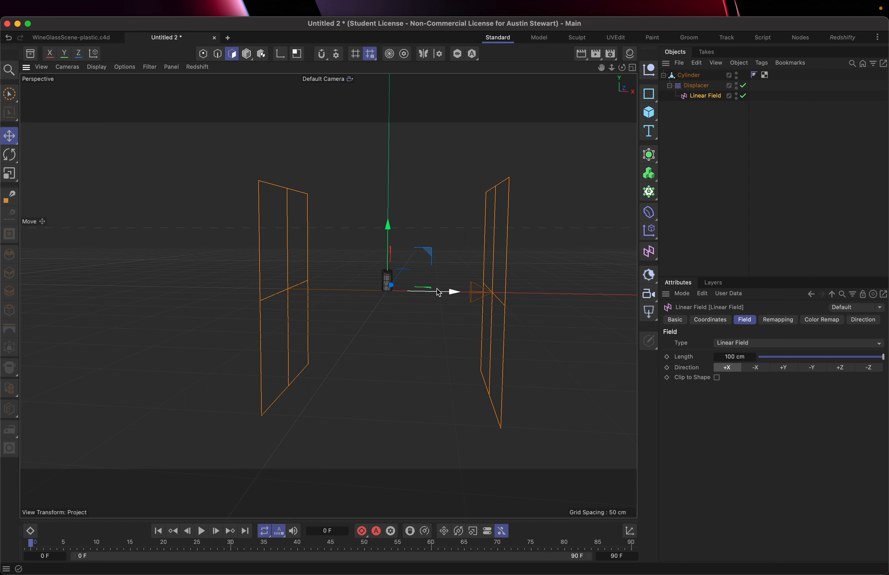
alt+drag(439, 292, 440, 338)
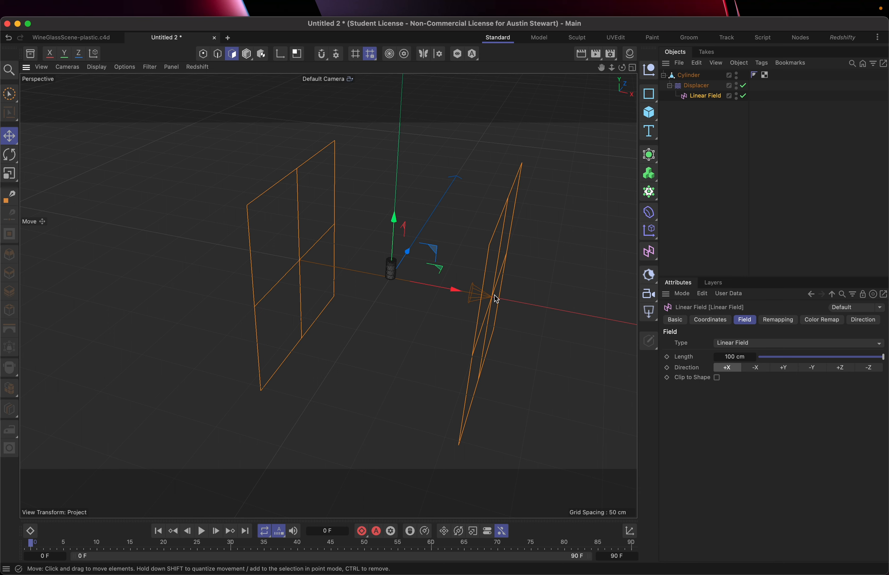
scroll(414, 287, up, 5)
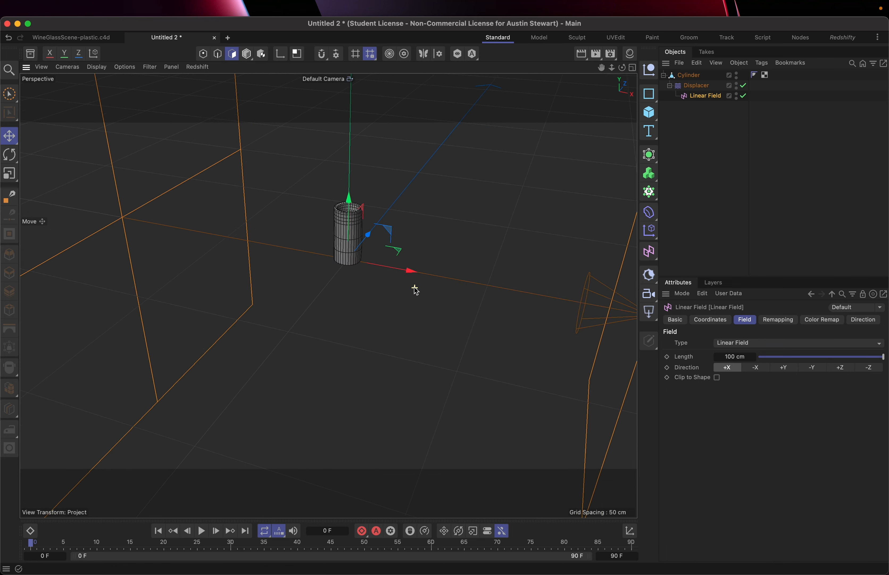
scroll(414, 287, down, 3)
alt+drag(414, 287, 443, 230)
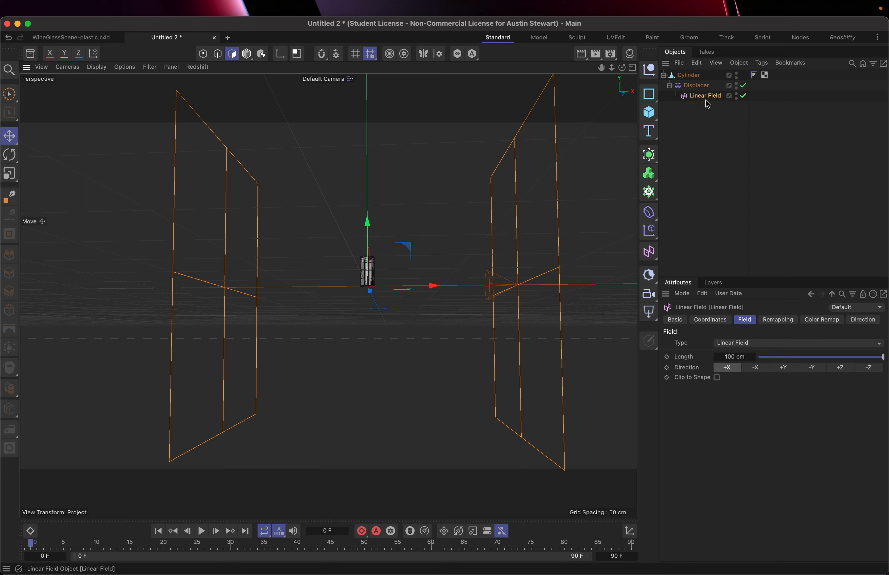
click(246, 54)
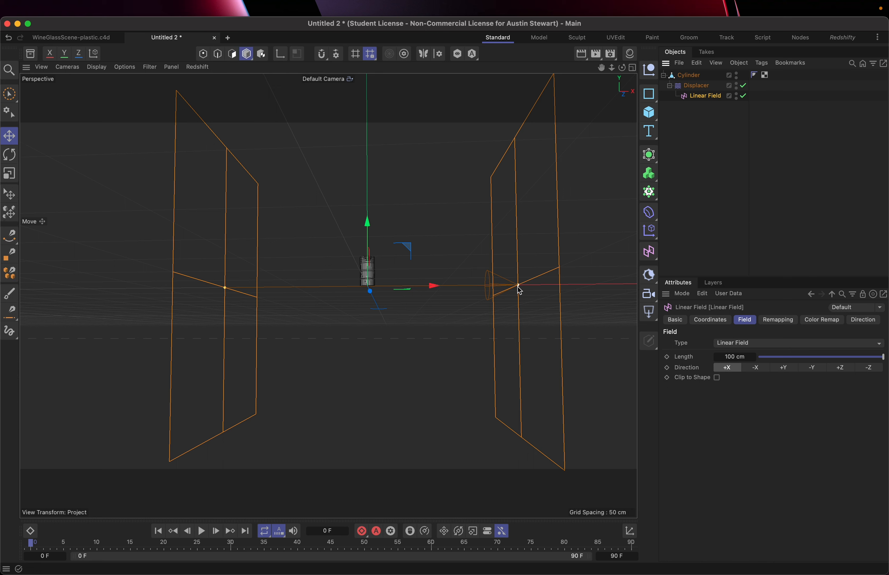
drag(518, 285, 381, 282)
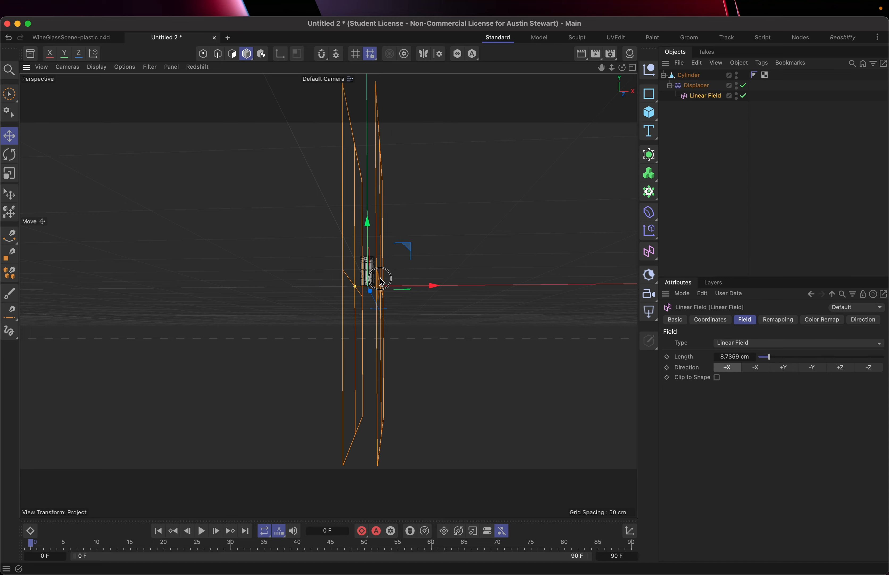
scroll(370, 281, up, 10)
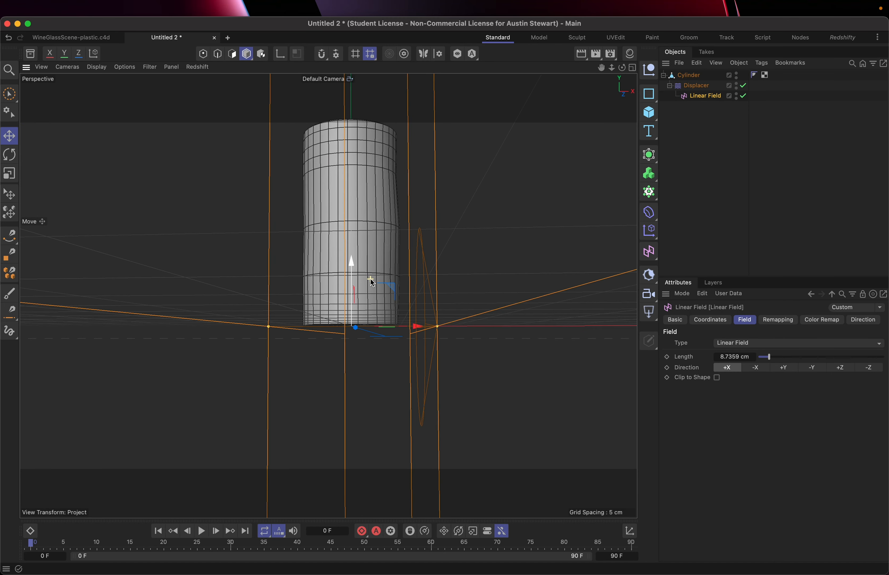
scroll(369, 280, up, 5)
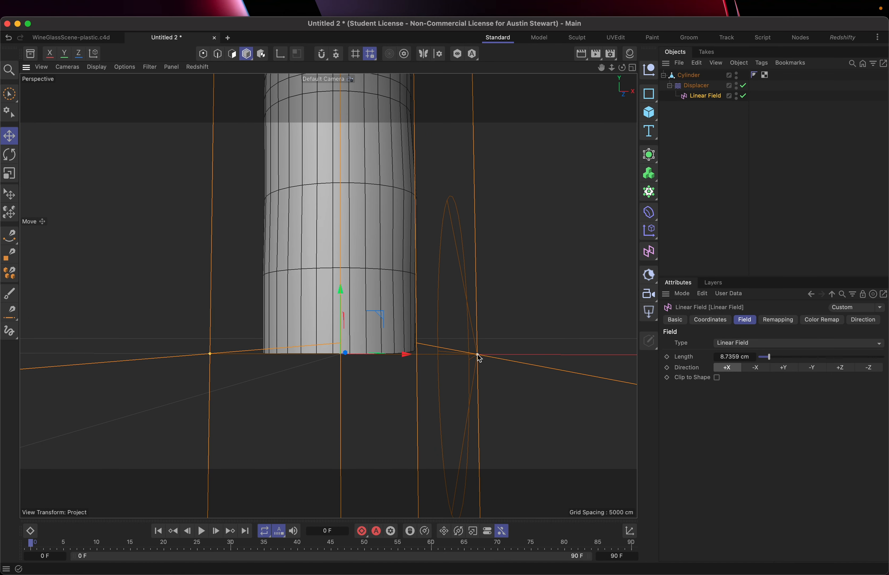
drag(477, 354, 372, 356)
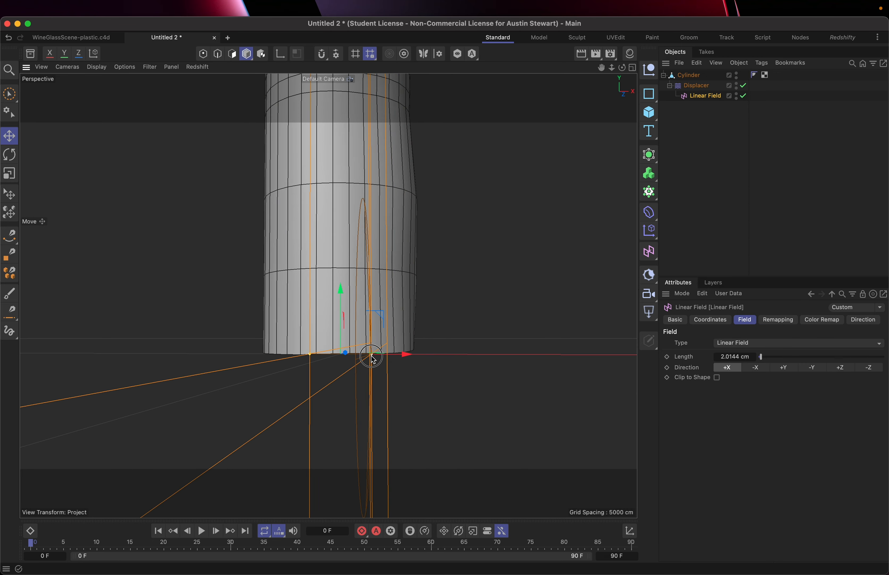
scroll(346, 304, down, 5)
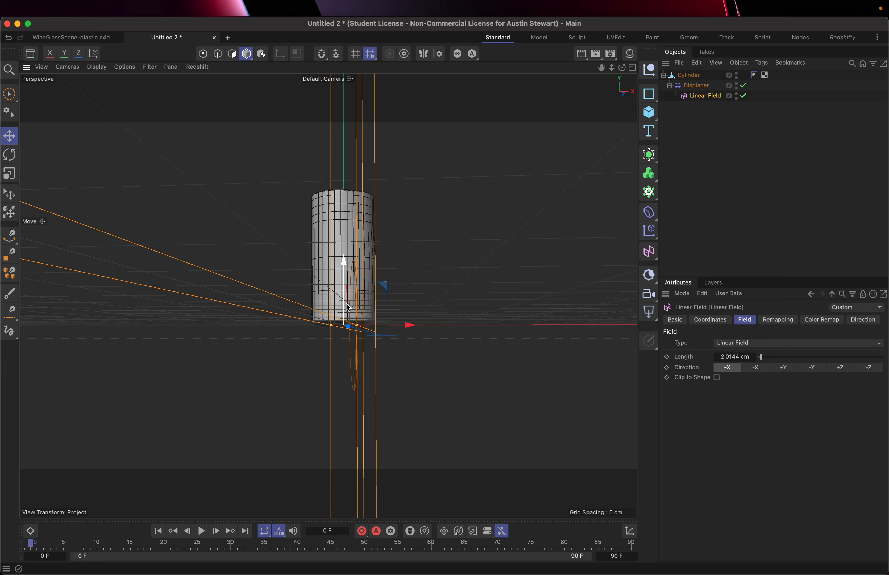
alt+drag(348, 307, 355, 375)
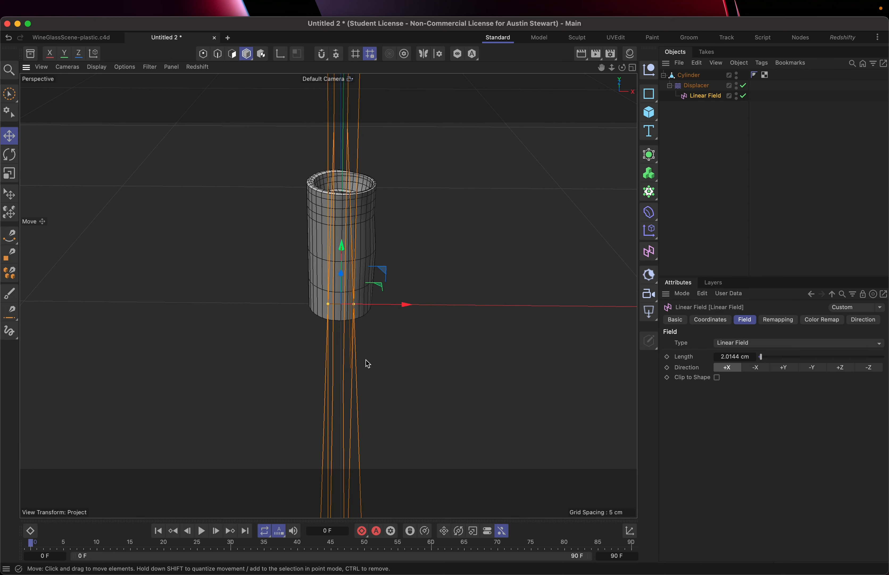
- Move the Displacer's Linear Field along X across the cylinder and lengthen it to about 8.43 cm
drag(403, 305, 431, 282)
scroll(382, 248, up, 3)
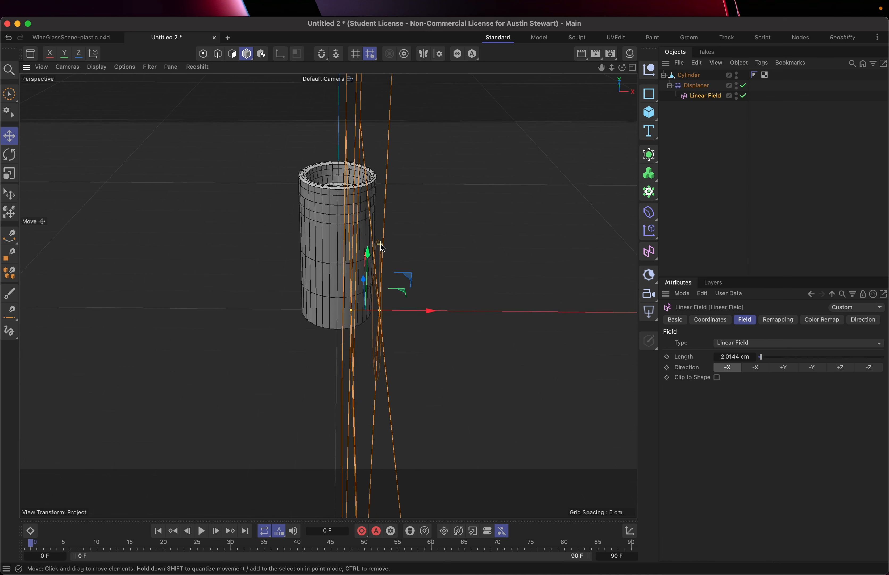
scroll(382, 248, up, 3)
middle_drag(380, 245, 394, 326)
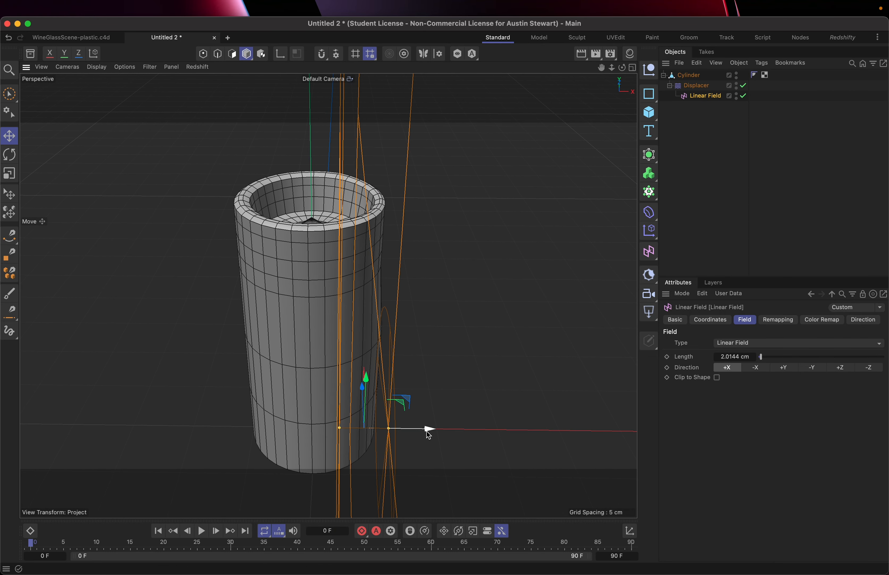
drag(427, 428, 351, 391)
drag(311, 428, 360, 419)
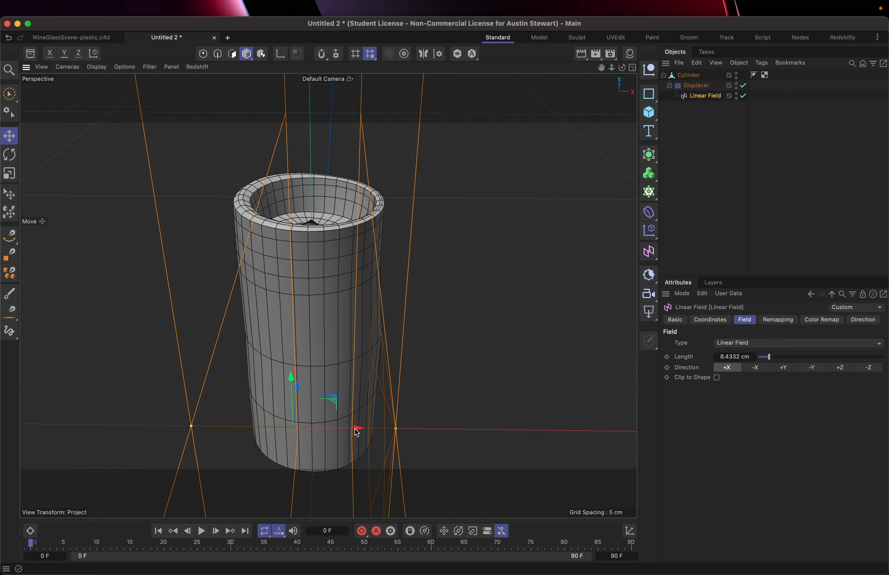
- Slide the Linear Field back and forth along X and leave it near the cylinder's centre
mouse_move(357, 432)
mouse_down()
mouse_move(378, 429)
mouse_move(280, 425)
mouse_move(79, 453)
mouse_move(343, 417)
mouse_move(399, 422)
mouse_move(348, 427)
mouse_up()
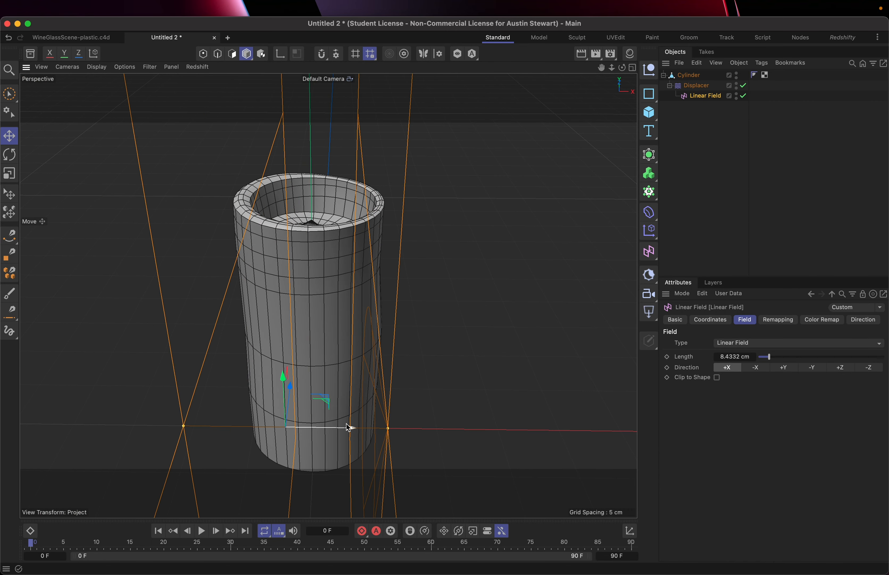
drag(354, 434, 272, 352)
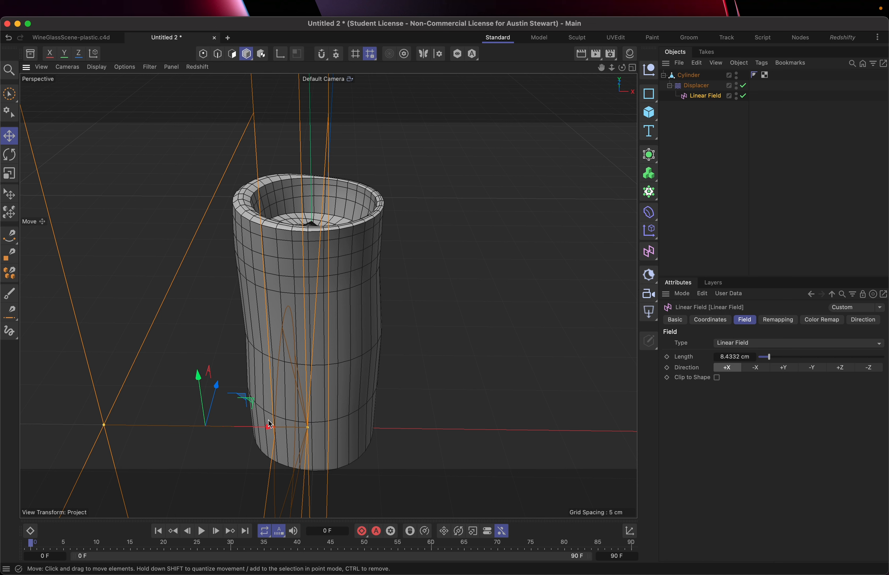
drag(269, 425, 368, 417)
mouse_move(366, 414)
alt+middle_down()
mouse_move(375, 382)
mouse_move(373, 408)
alt+middle_up()
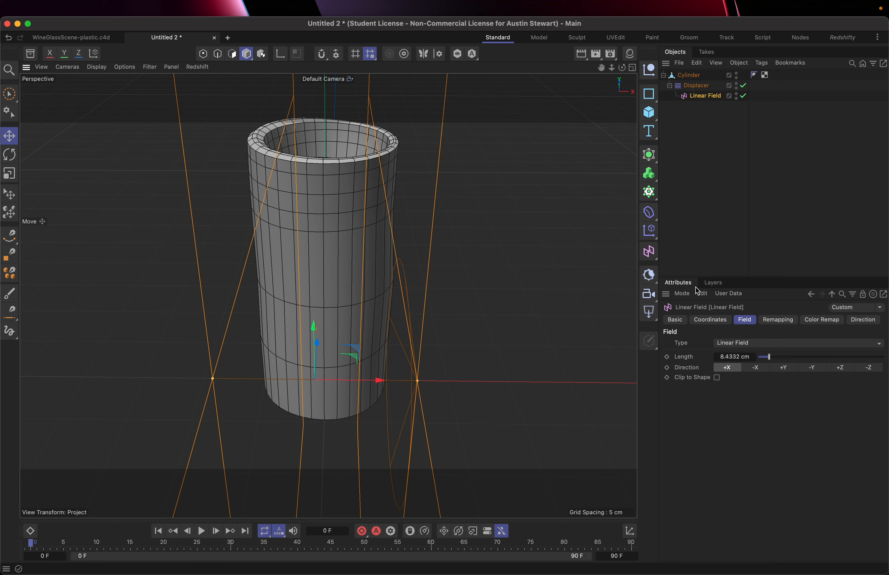
- Set the Linear Field's direction to +Y, raise it towards the cylinder's top, and shorten it to about 5.00 cm
click(785, 369)
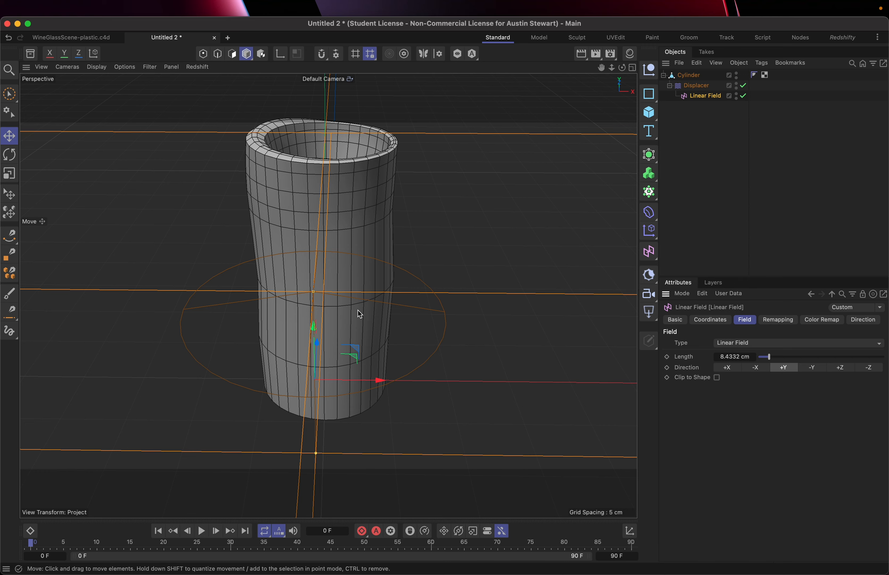
alt+drag(360, 314, 363, 249)
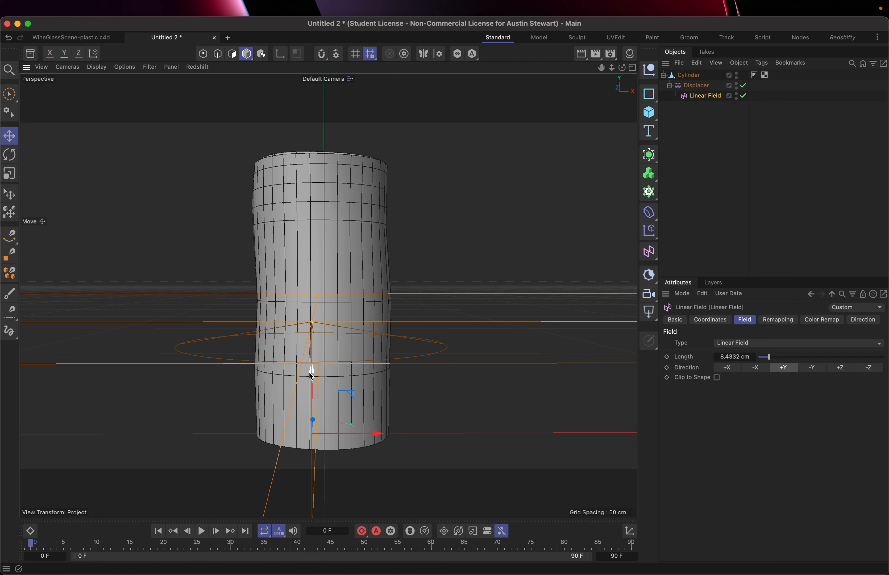
drag(312, 370, 309, 295)
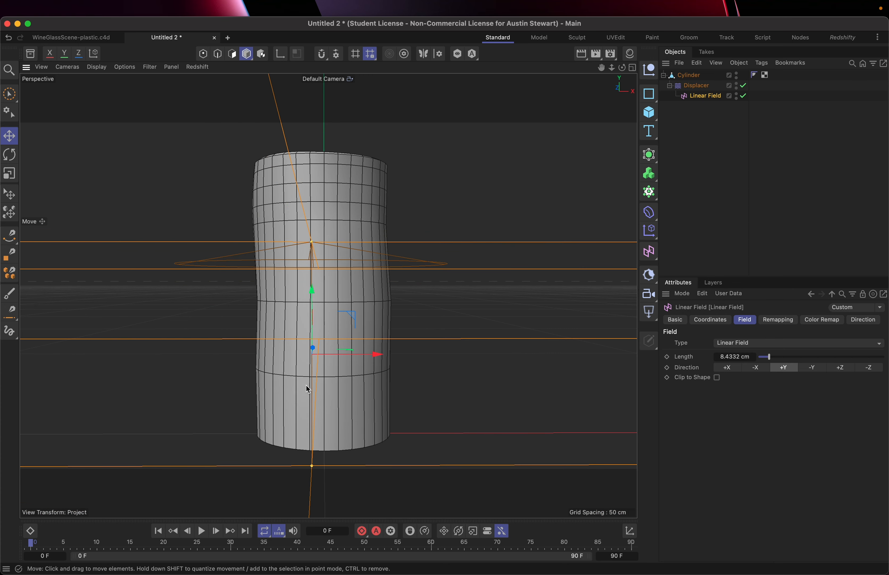
drag(311, 243, 336, 246)
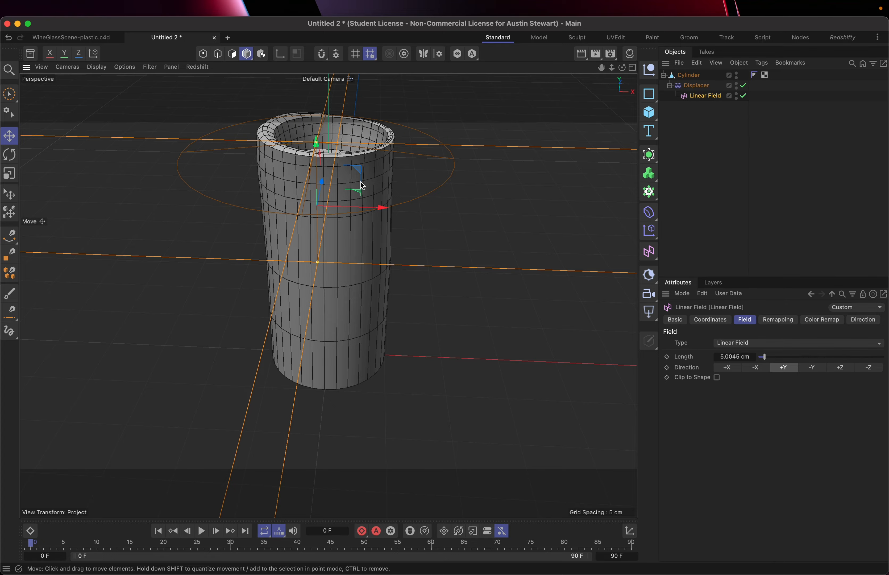
- Shorten the Linear Field to about 2.31 cm and move it slightly up along Y towards the rim
alt+drag(364, 203, 348, 173)
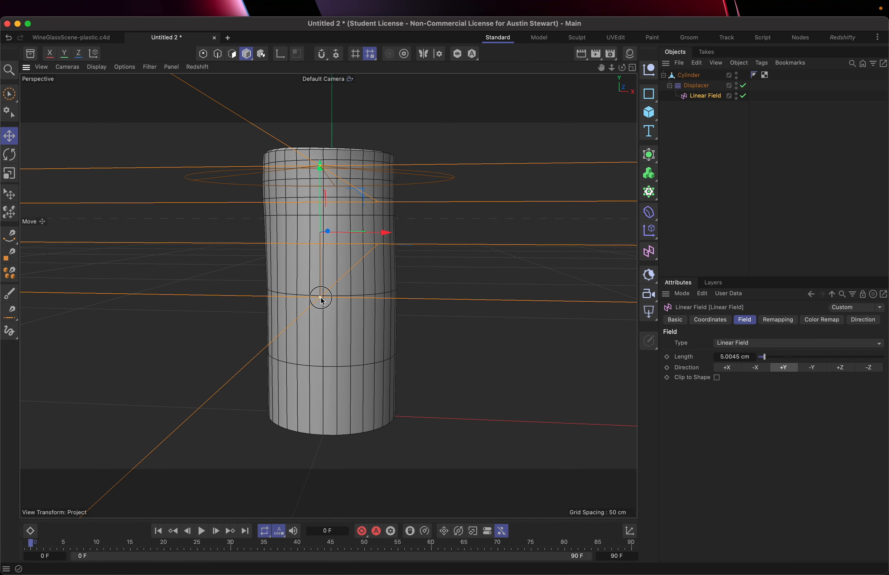
drag(320, 297, 319, 261)
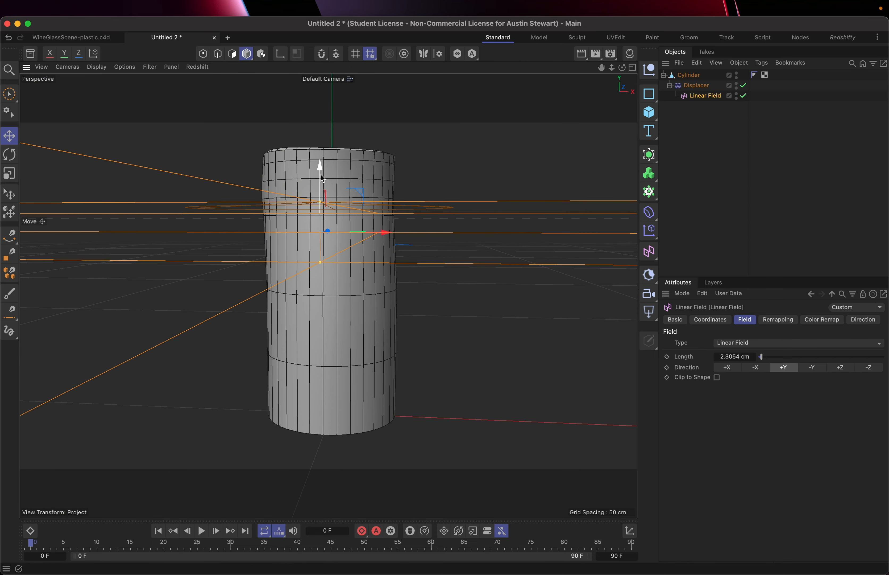
drag(318, 163, 323, 140)
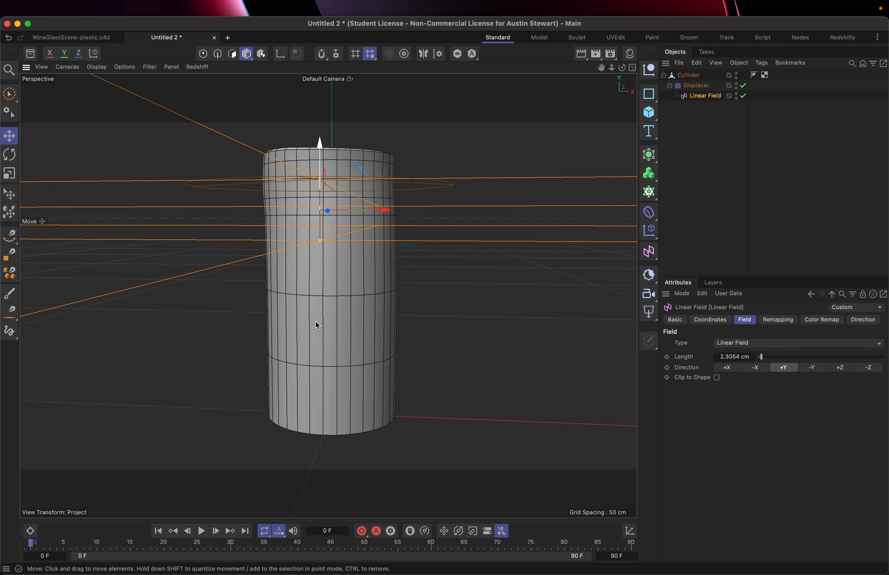
alt+drag(315, 325, 278, 399)
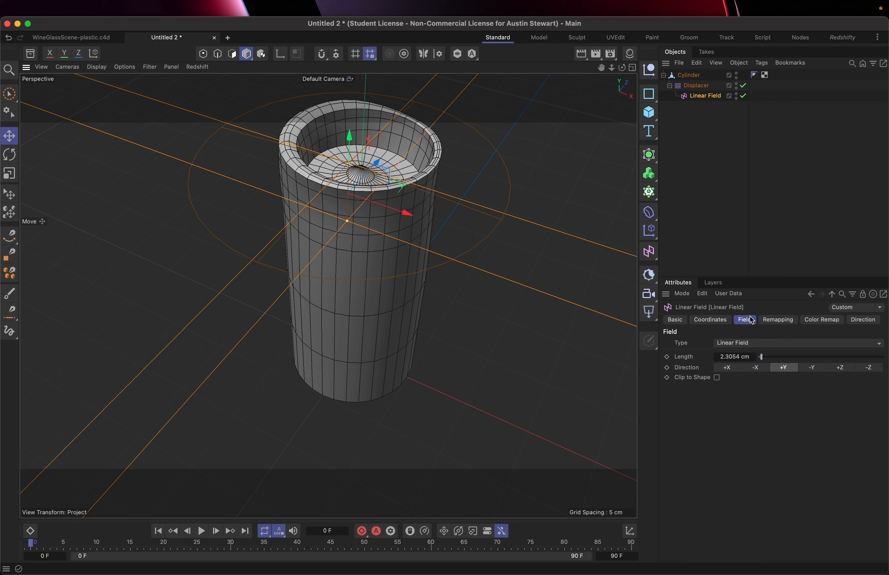
- Select the Displacer and open the settings of the Noise shader in its shading
click(694, 87)
click(779, 320)
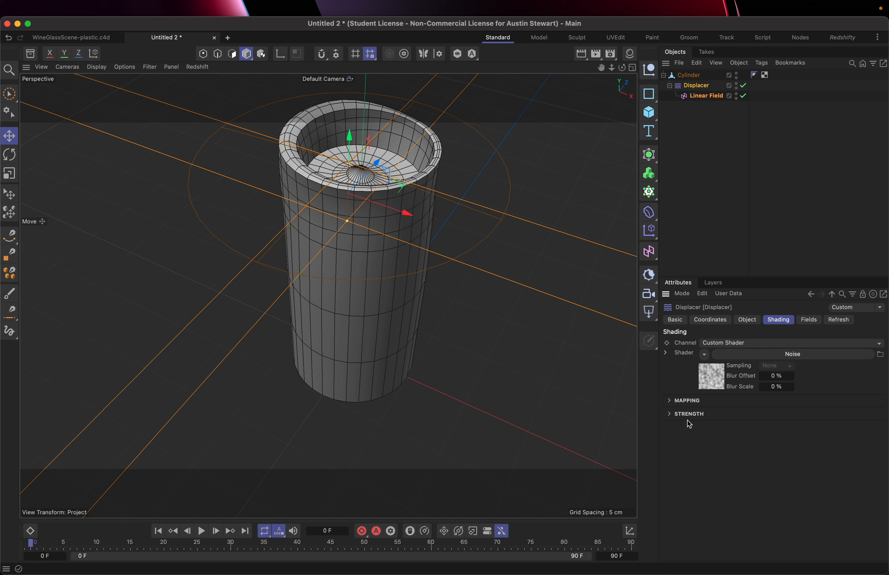
click(775, 355)
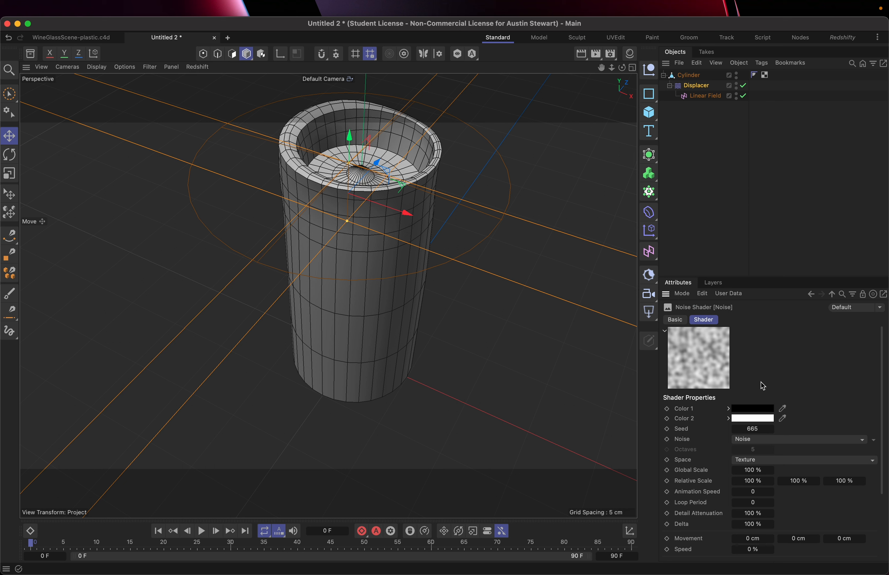
scroll(791, 491, down, 5)
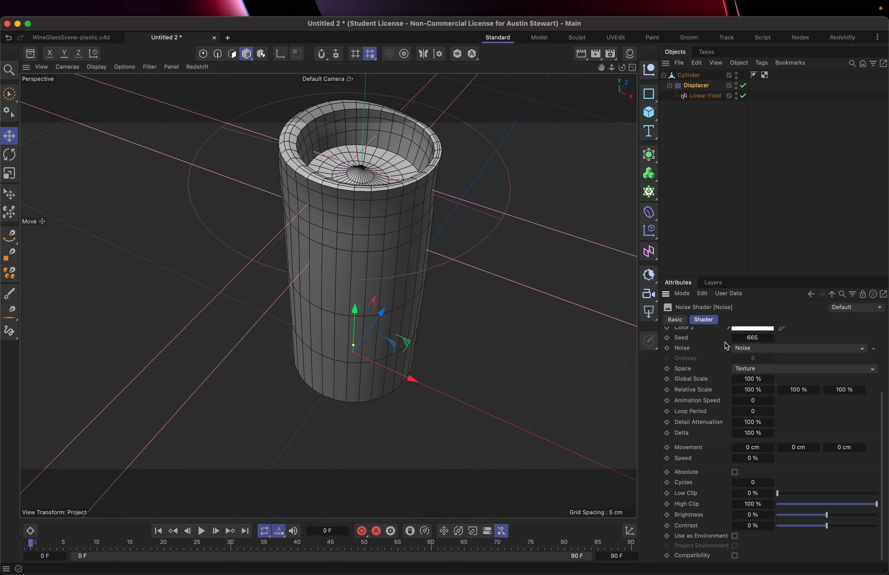
- Try Displaced Turbulence as the shader's noise type and restore it to Noise
click(781, 349)
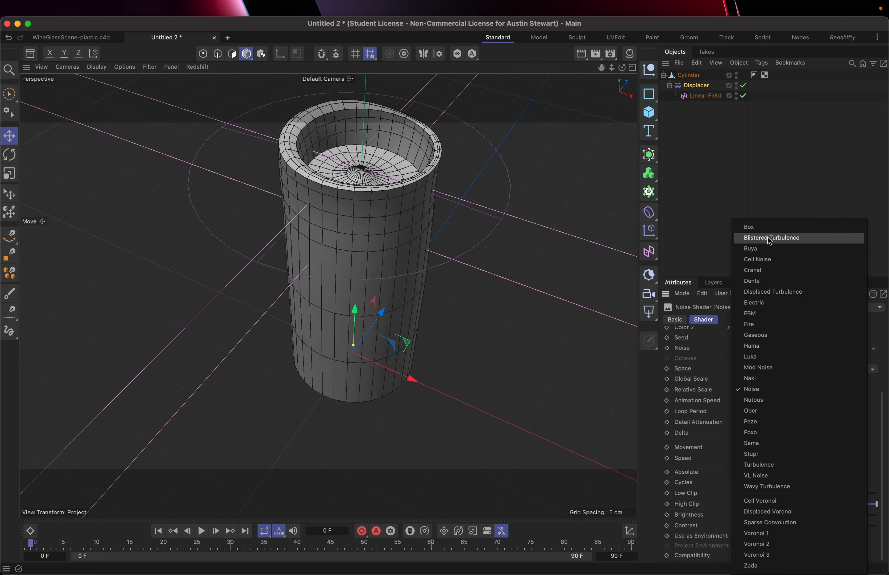
click(792, 293)
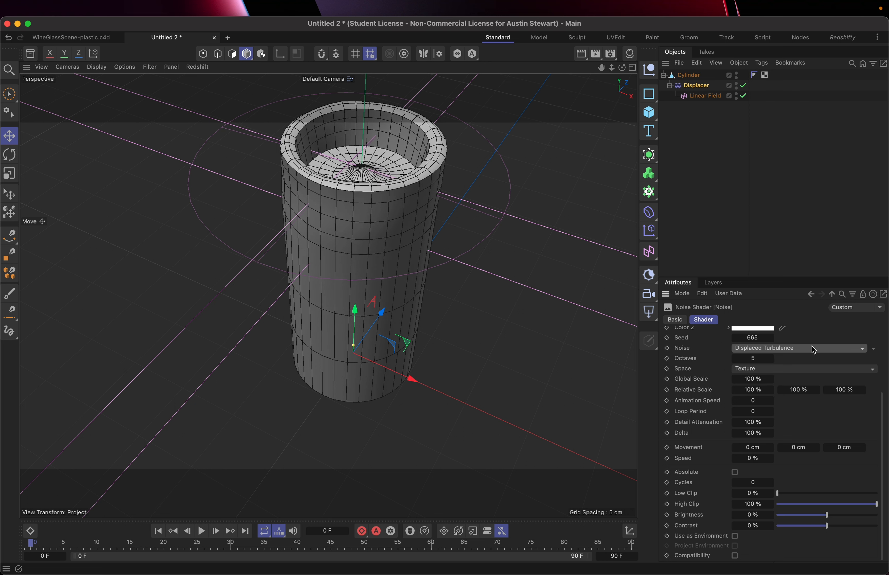
scroll(795, 362, up, 2)
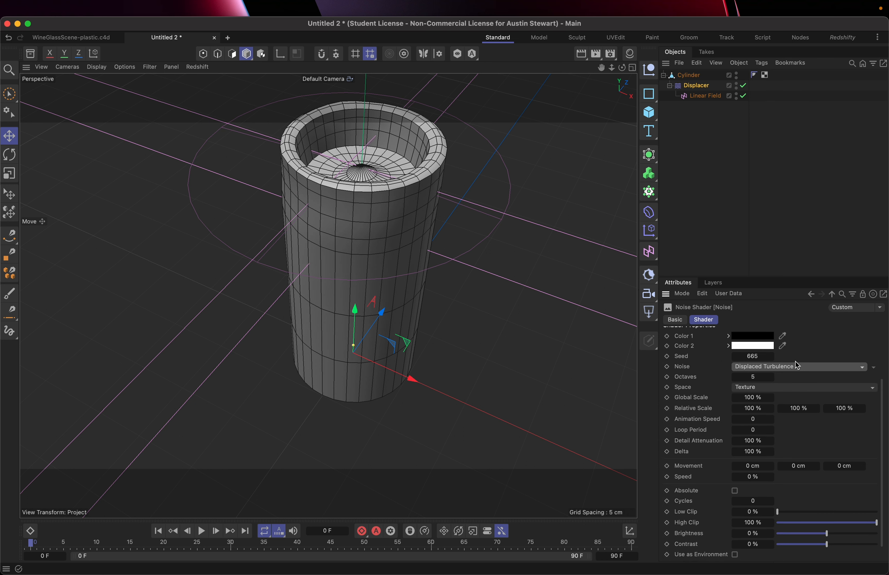
click(811, 369)
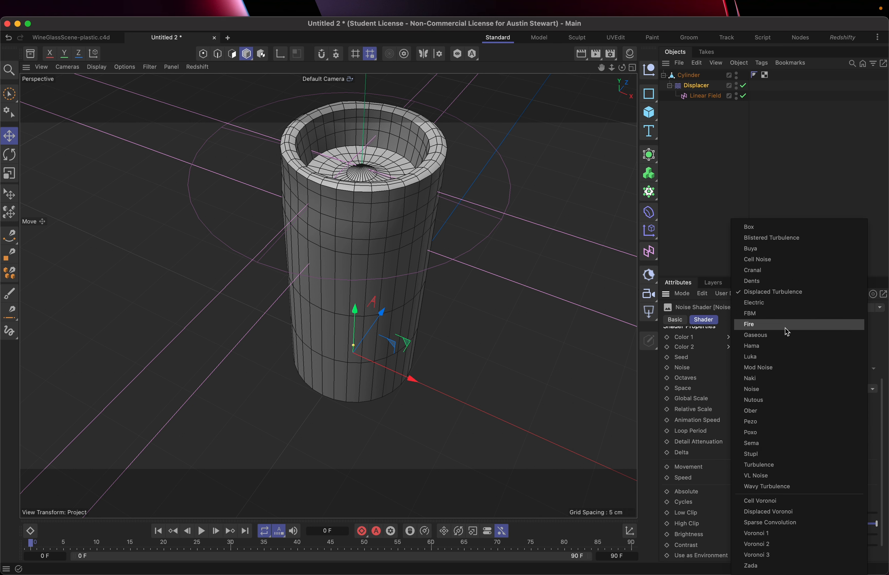
click(784, 389)
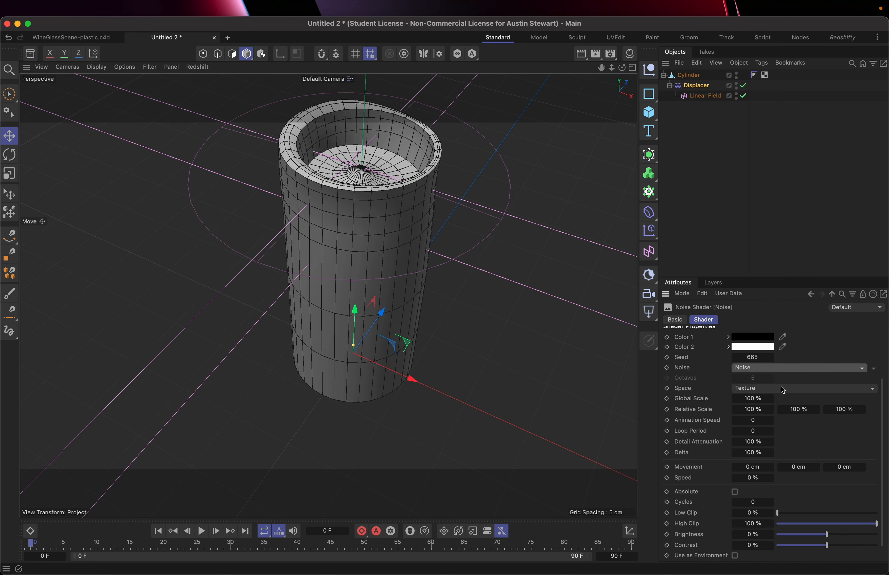
- Try several seed values for the Displacer's Noise shader, compare the rim's shape, and set the seed to 670
click(771, 358)
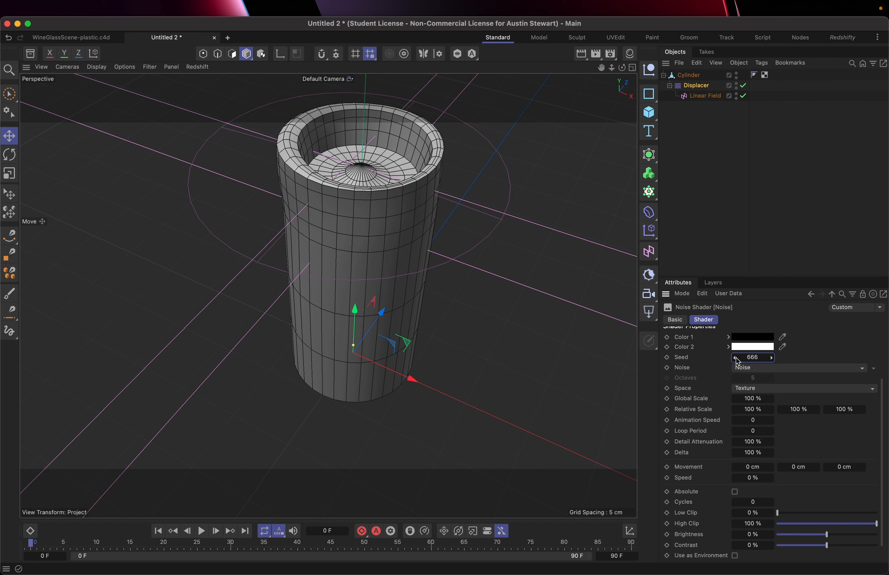
scroll(829, 354, up, 3)
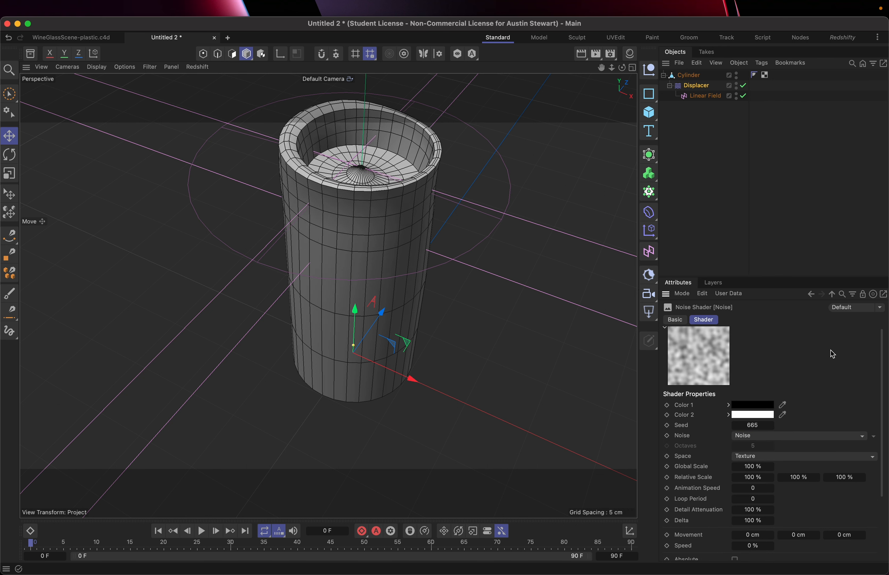
click(772, 422)
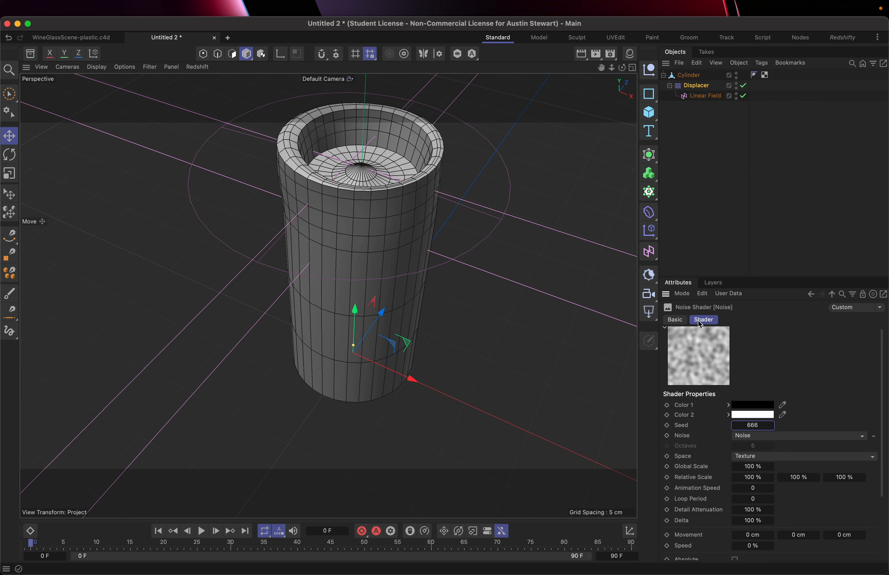
click(773, 429)
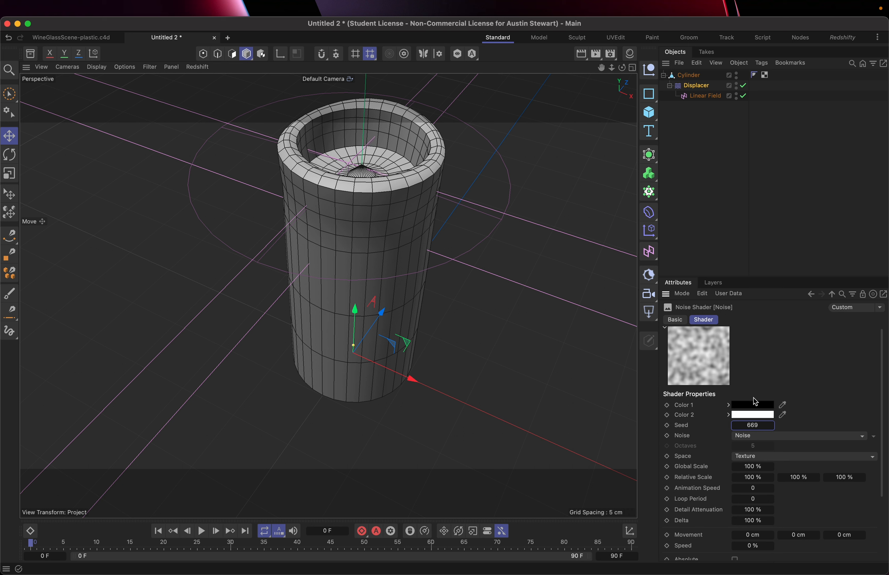
click(772, 427)
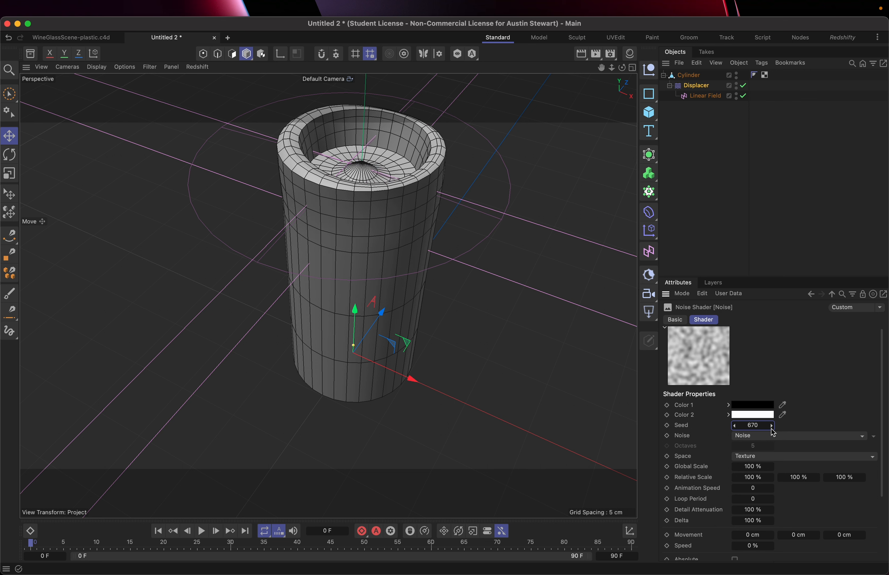
click(754, 424)
click(735, 426)
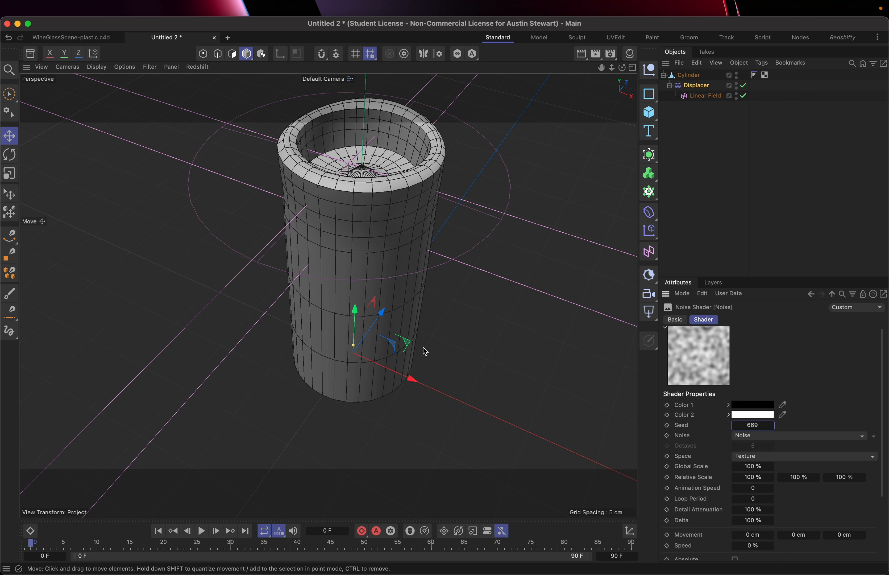
alt+drag(343, 364, 259, 375)
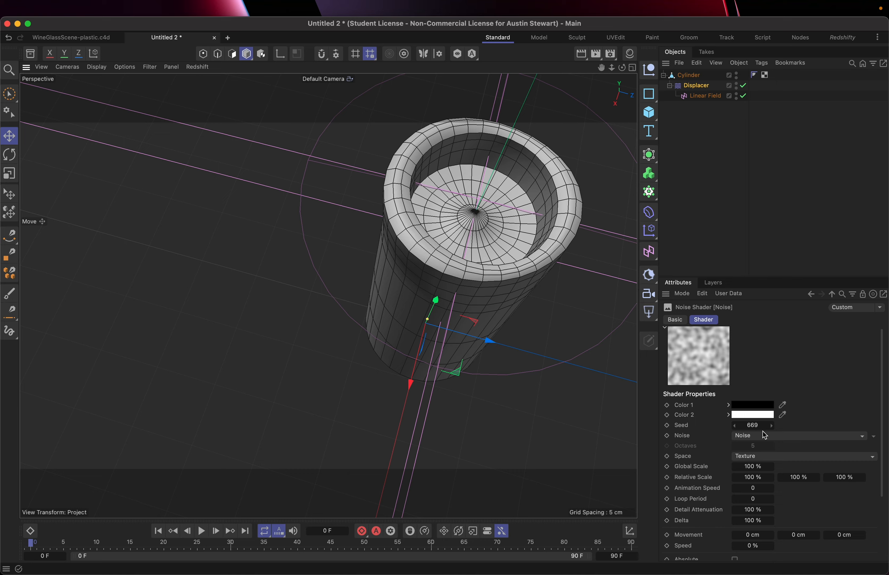
click(772, 425)
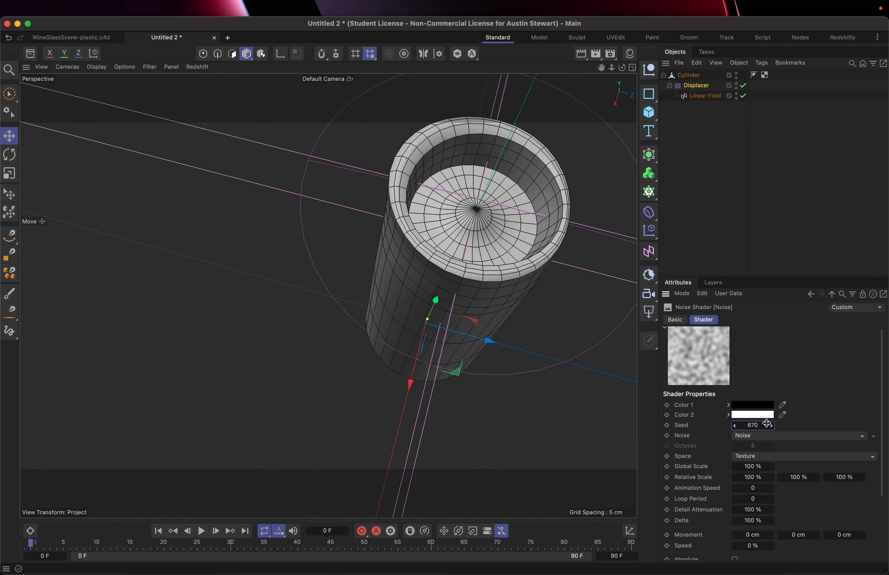
- Inspect the deformed rim and outer wall from several angles and deselect all objects
alt+drag(490, 333, 439, 314)
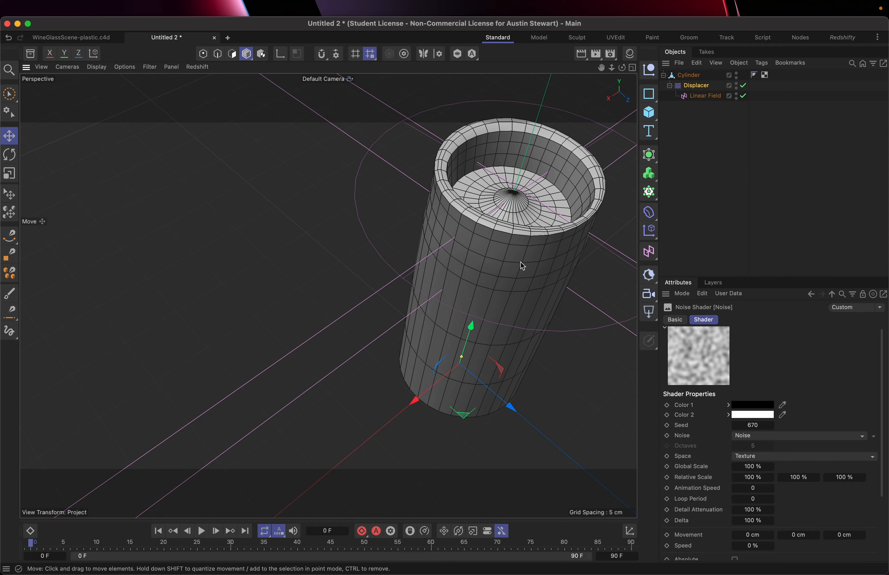
alt+drag(523, 265, 625, 254)
scroll(471, 288, down, 3)
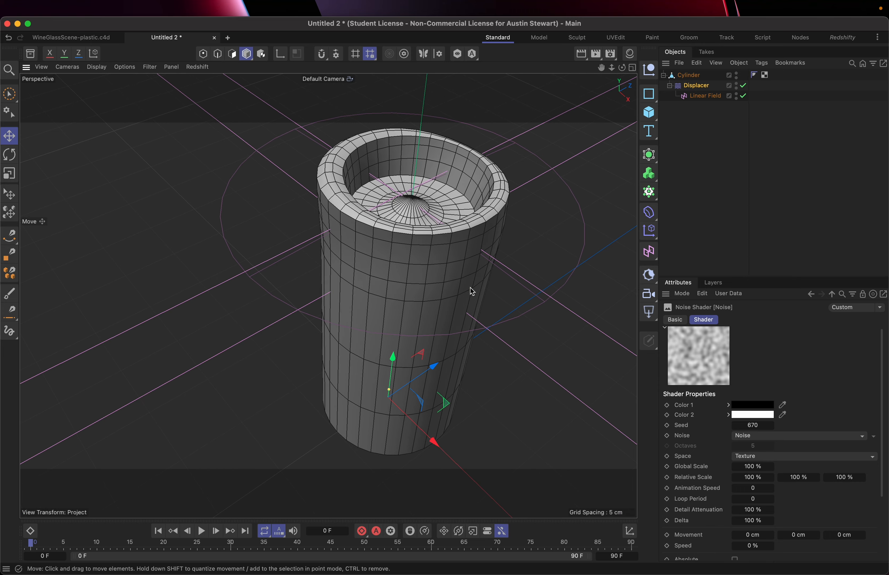
alt+drag(470, 288, 412, 259)
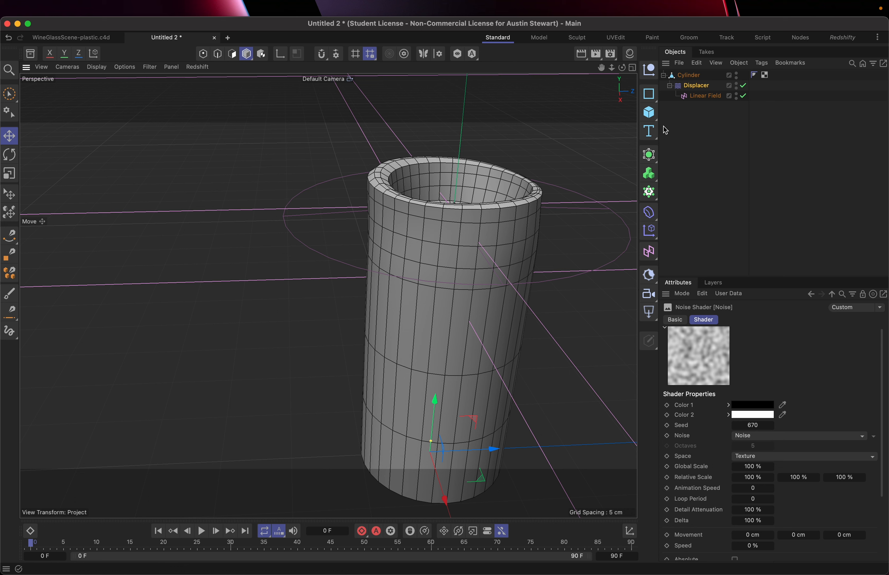
click(687, 77)
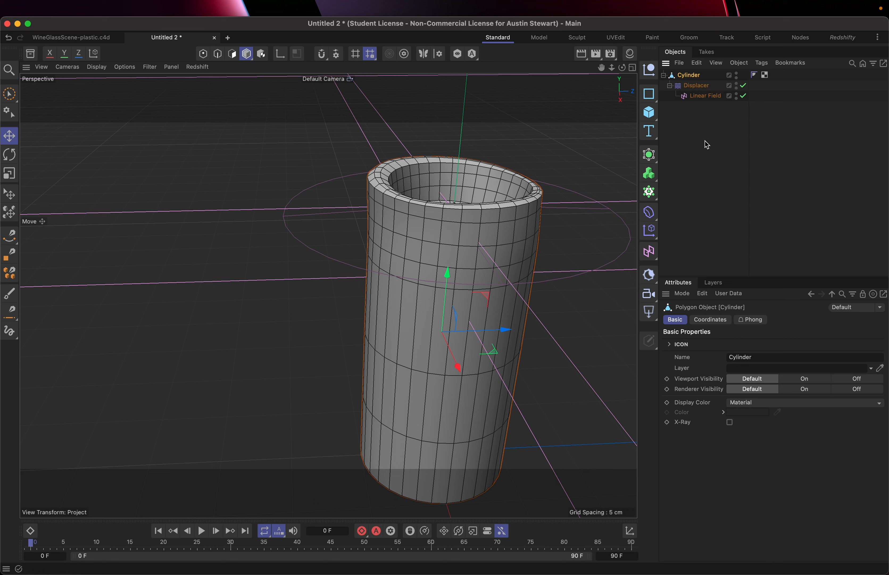
click(705, 155)
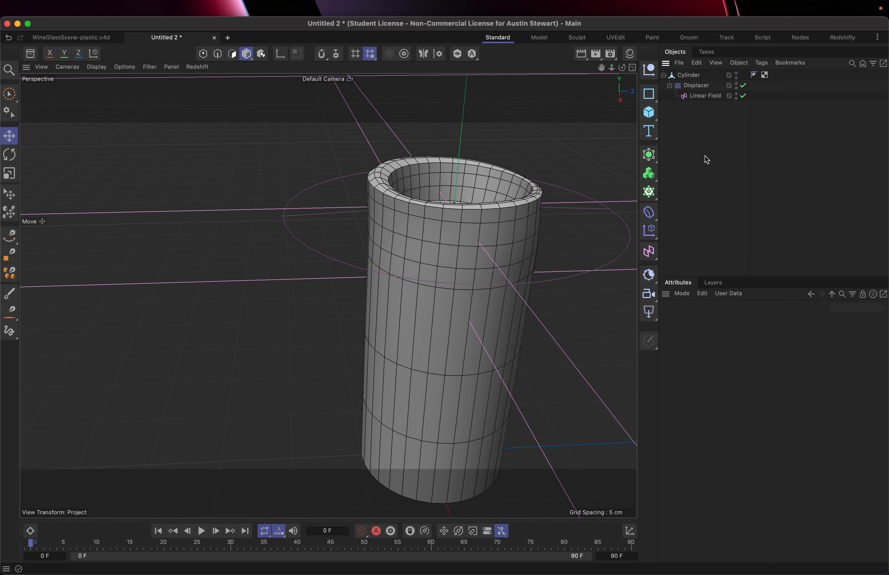
- Add an edge loop around the cylinder's outer wall just above its base with Loop/Path Cut, at about 7.1% offset
click(692, 79)
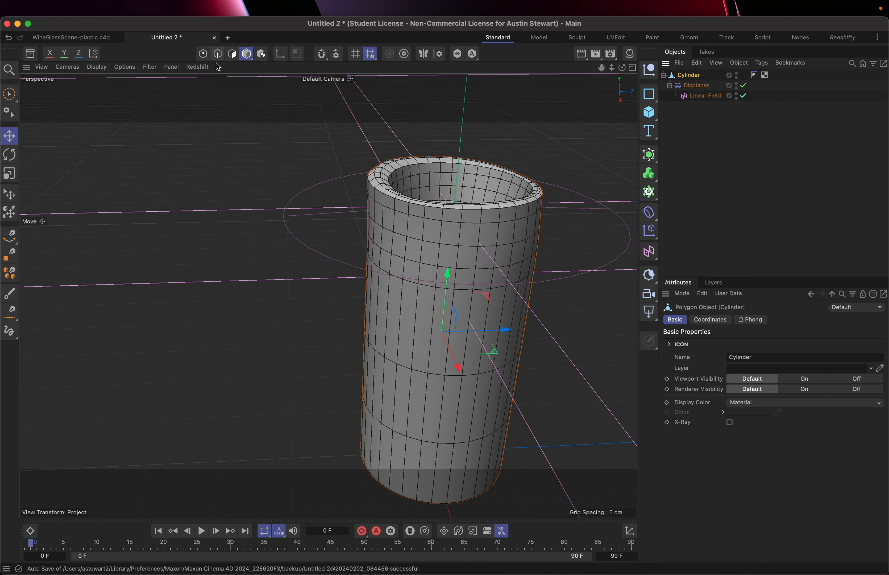
click(218, 55)
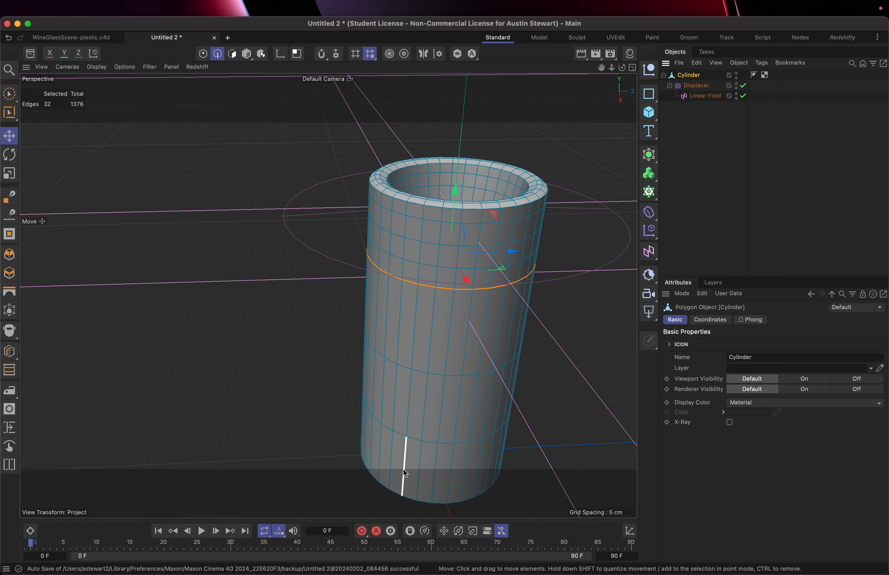
key(k)
key(l)
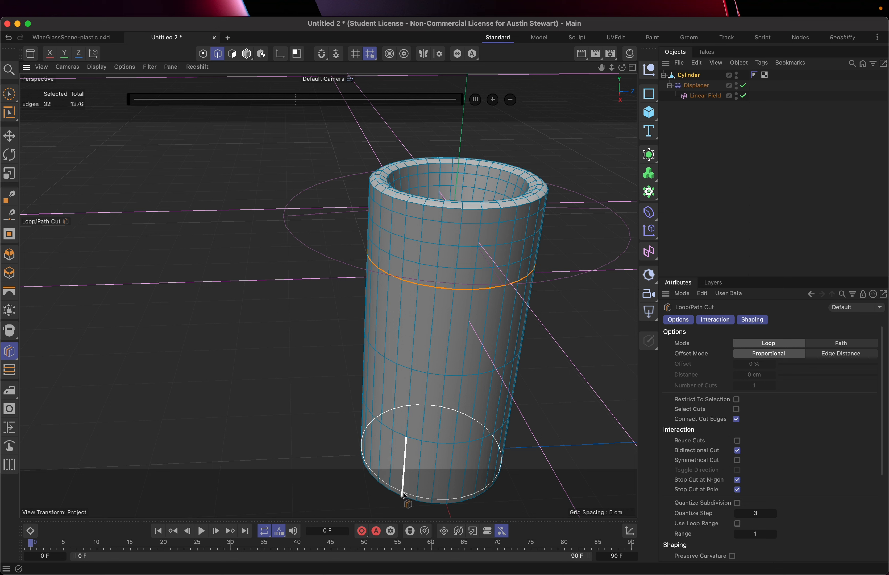
click(404, 494)
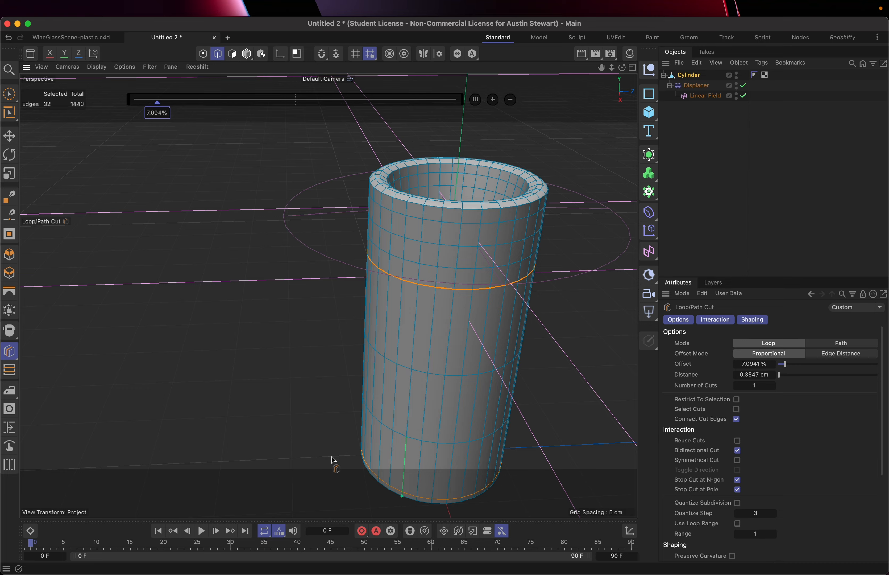
alt+drag(333, 459, 327, 359)
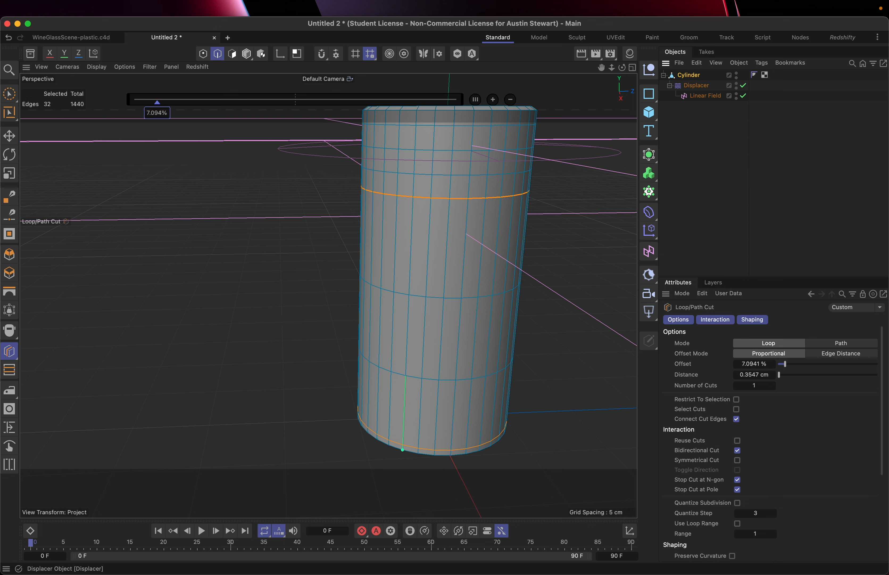
- Save the project as Candle in the C4d24 Tuts folder
key(super+s)
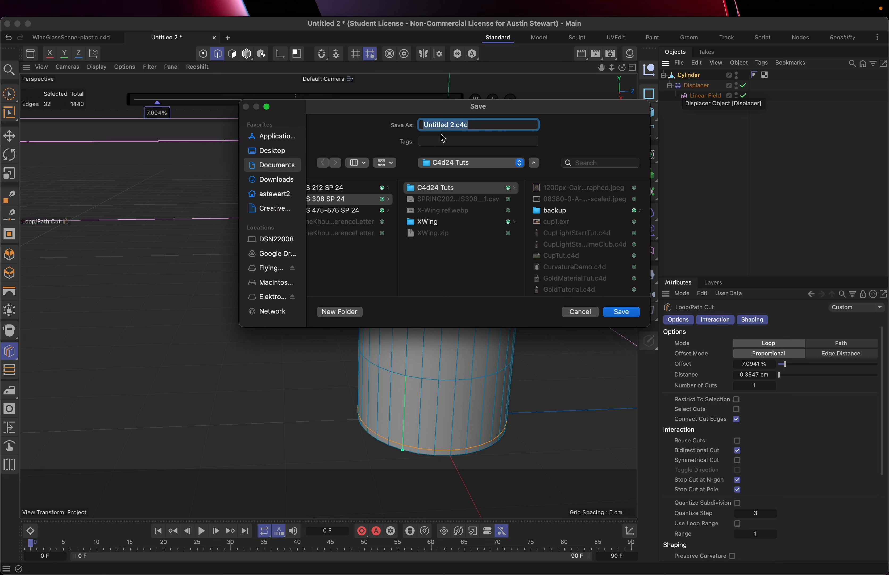
click(453, 124)
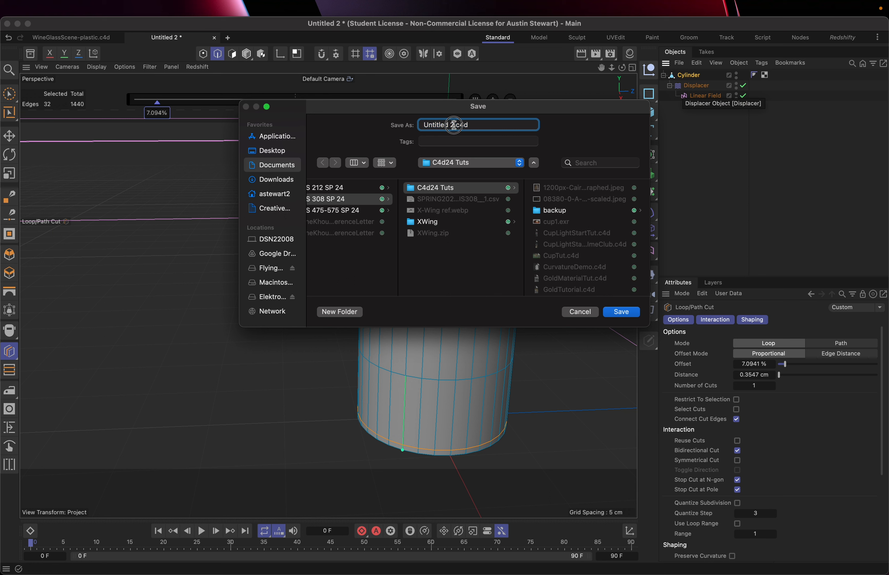
drag(454, 125, 402, 124)
text(Candle)
click(621, 312)
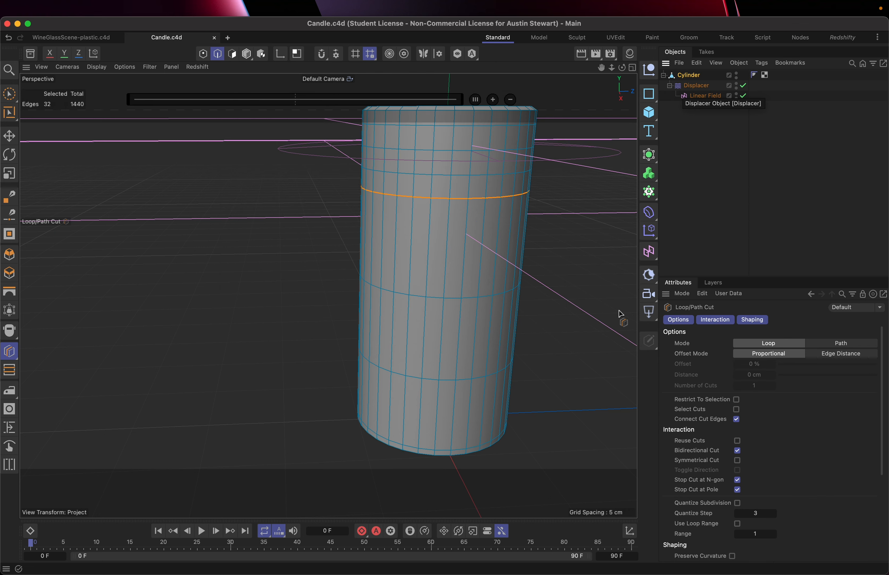